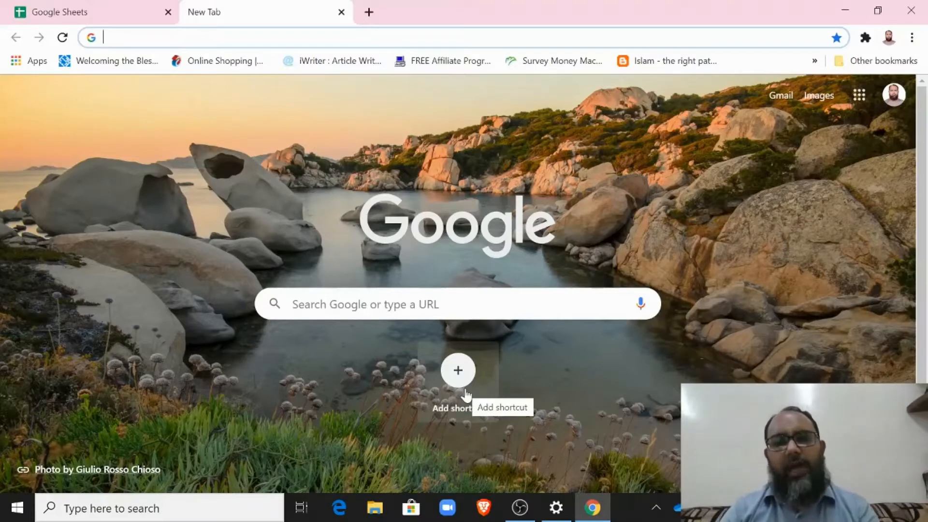
# Step: Load testmoz.com in Chrome by accepting the address bar's autocomplete for 'test'
pyautogui.click(290, 38)
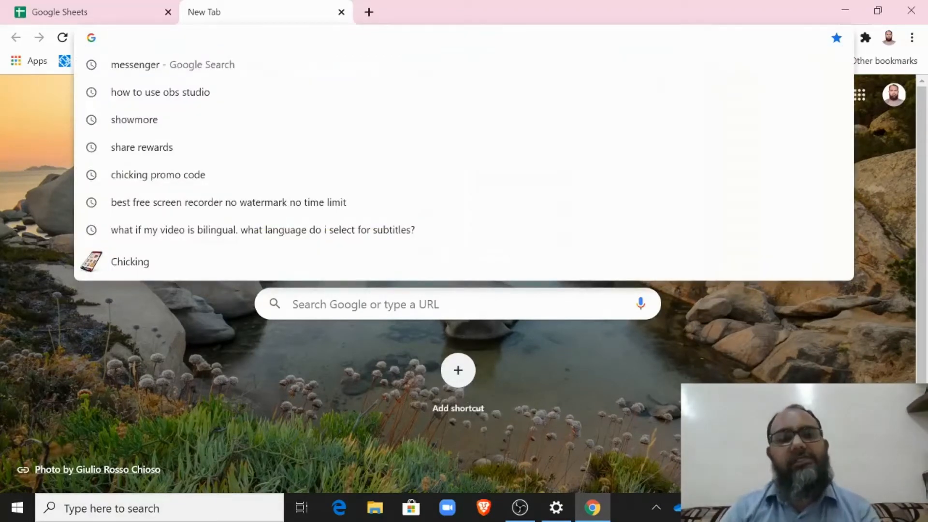
pyautogui.write('tes')
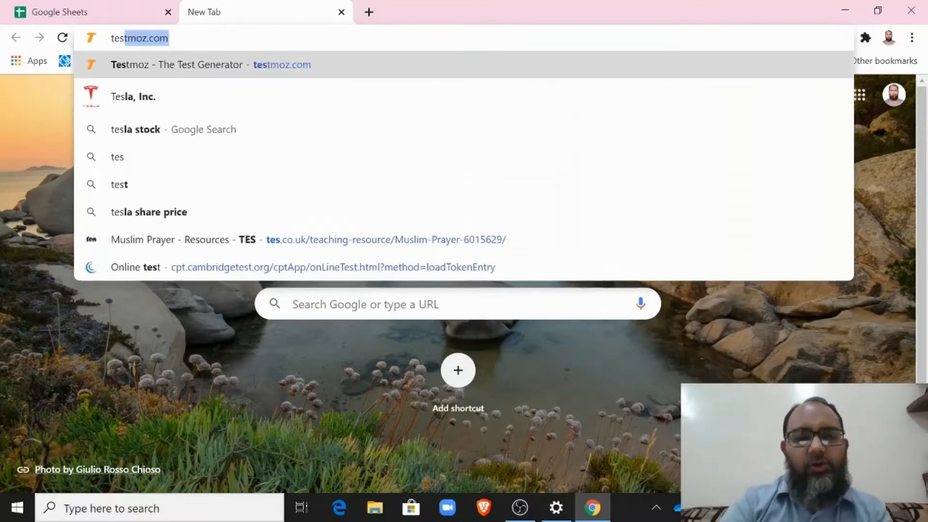
pyautogui.write('t')
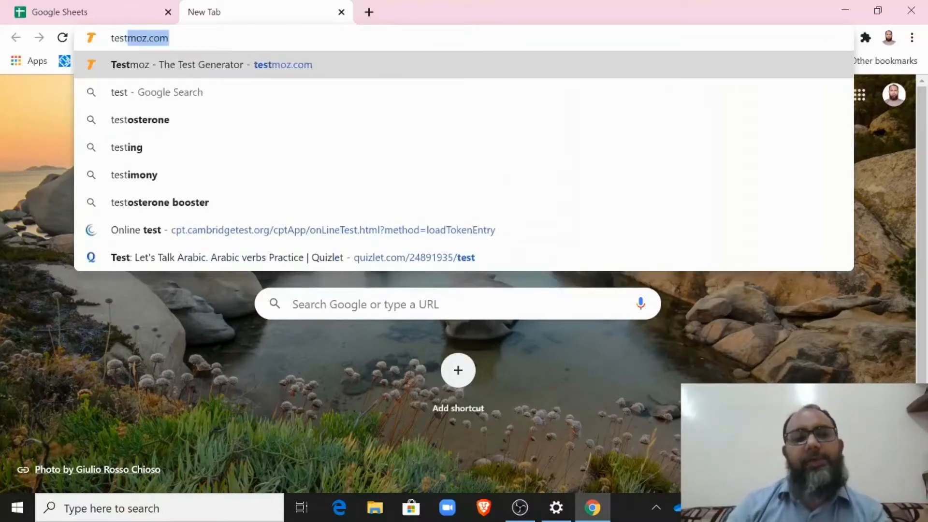
pyautogui.press('Right')
pyautogui.press('Return')
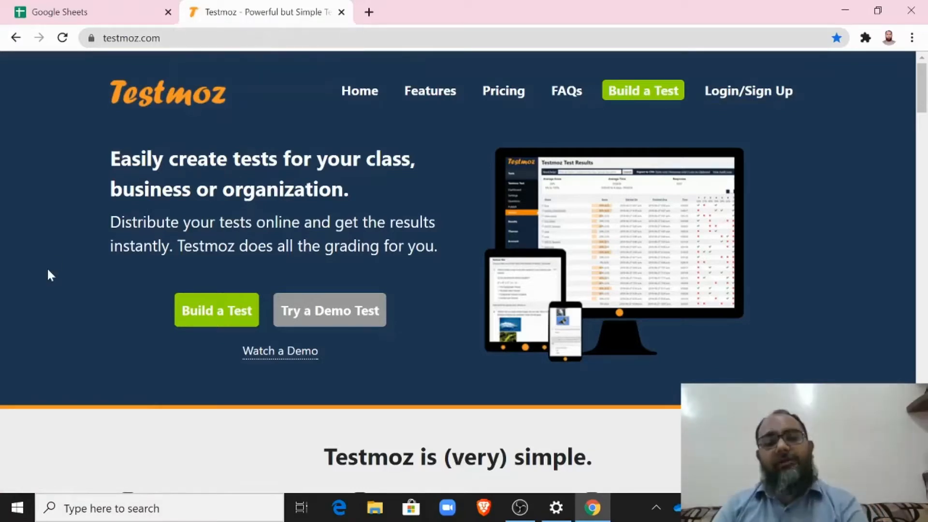
# Step: Build a new test named 'sample testmoz test', set its password and create it
pyautogui.click(222, 314)
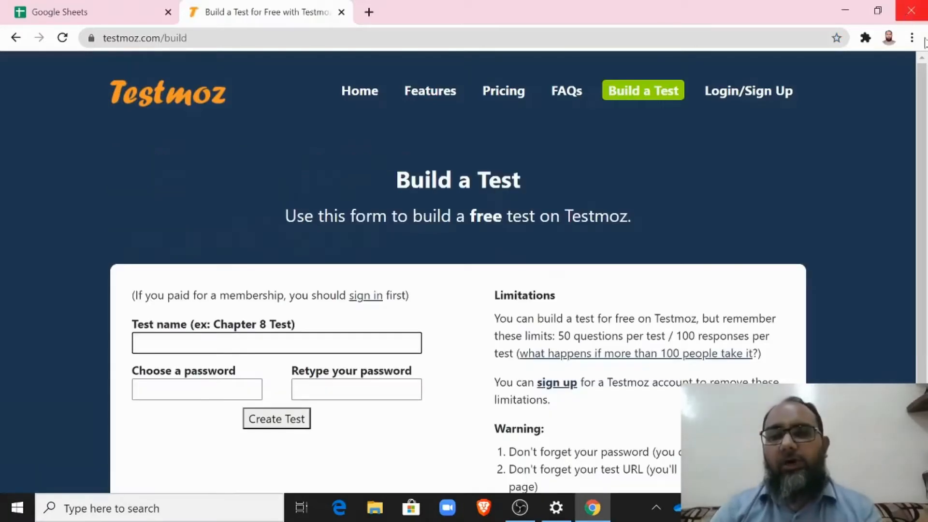
pyautogui.scroll(-2, 924, 102)
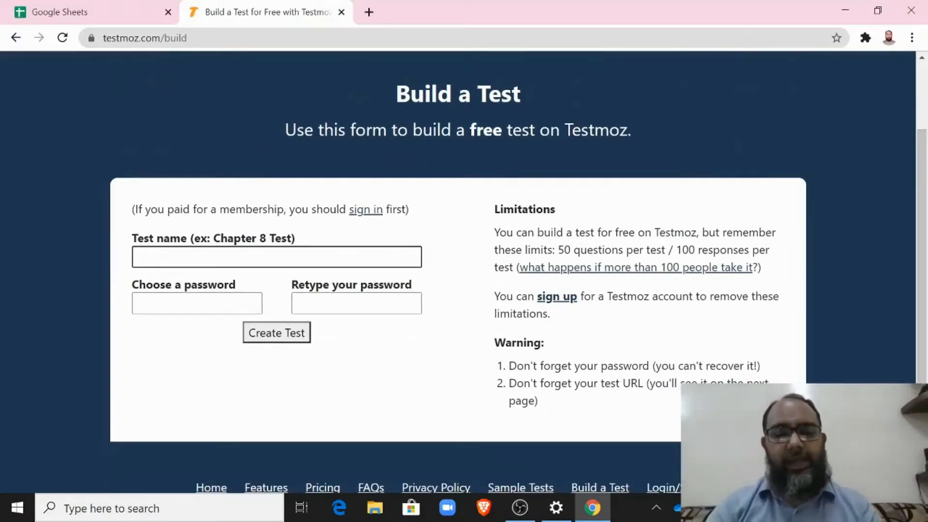
pyautogui.write('sample testmoz ')
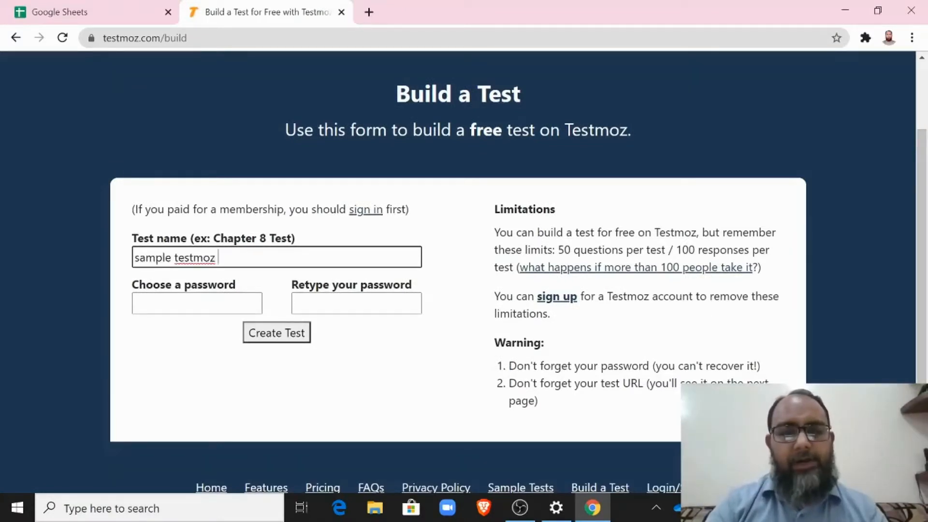
pyautogui.write('test')
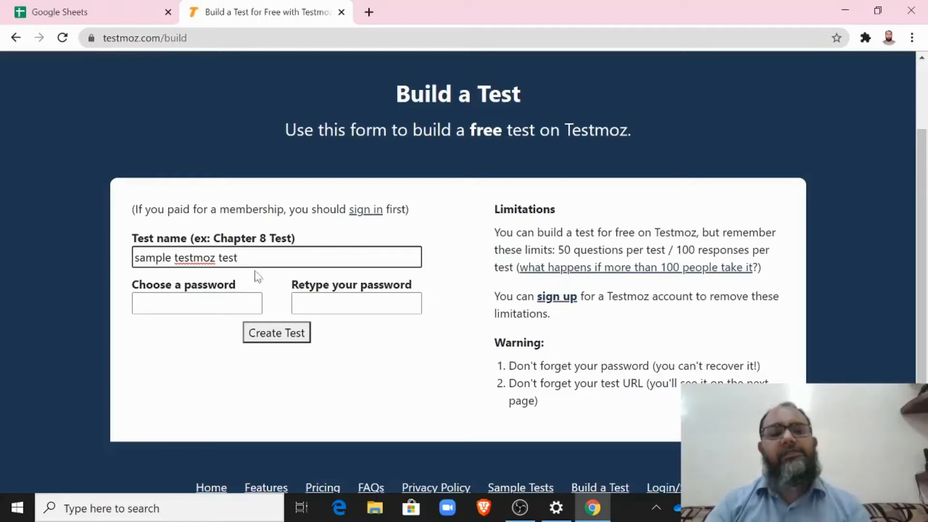
pyautogui.press('Tab')
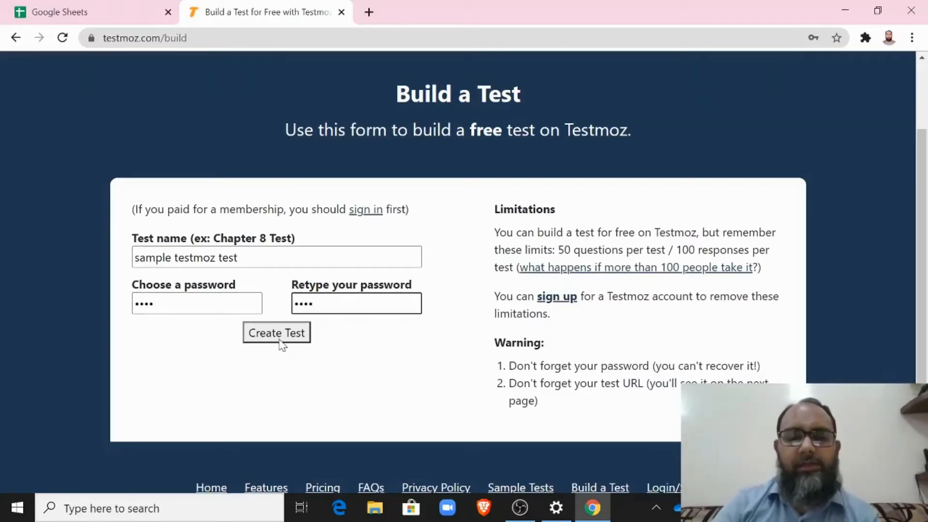
pyautogui.click(278, 333)
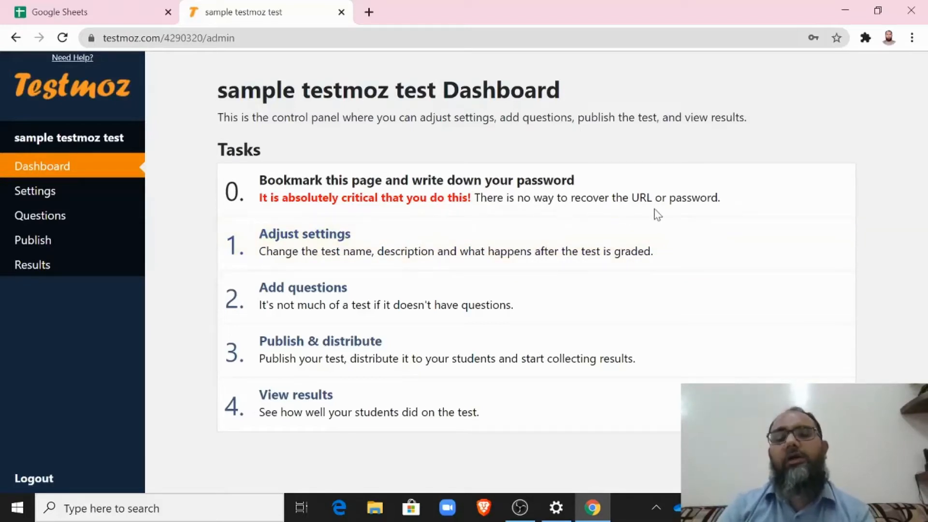
pyautogui.click(149, 39)
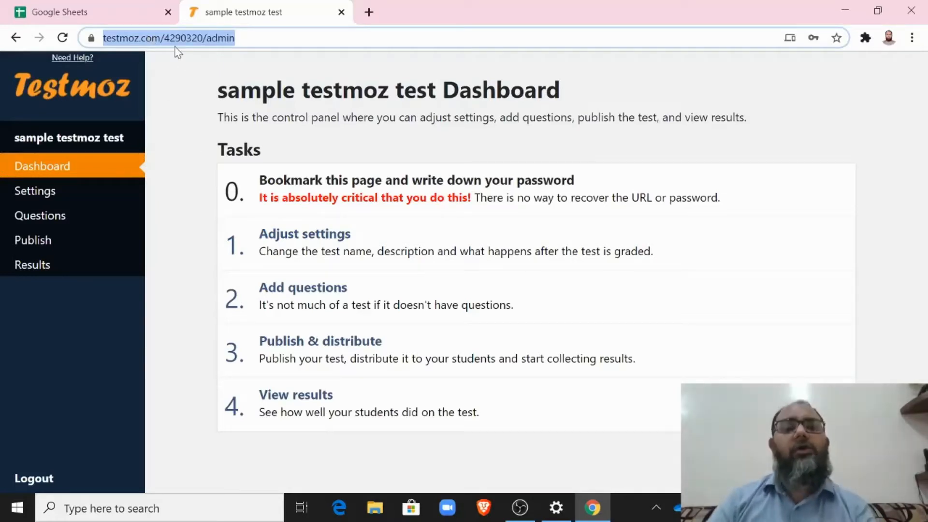
# Step: Paste the test name 'sample testmoz test' as plain text into cell A4 of the Testmoz sheet
pyautogui.click(98, 12)
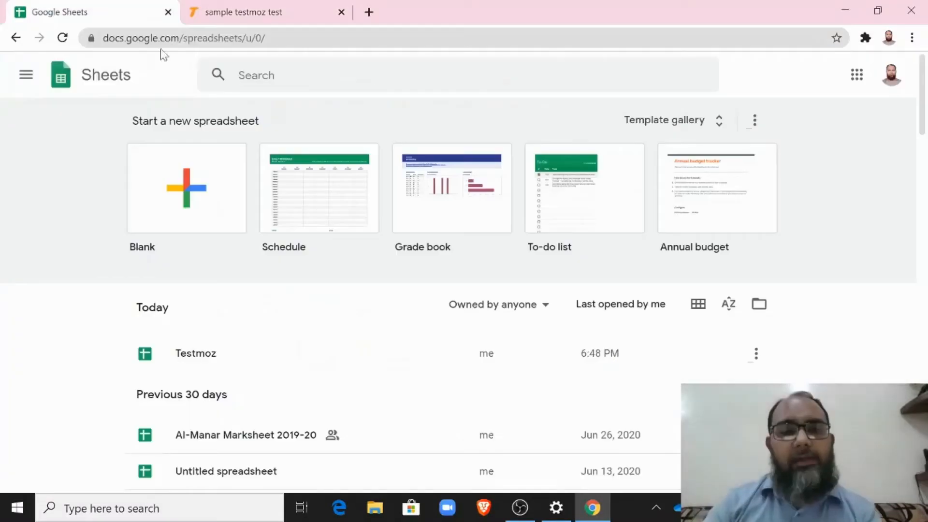
pyautogui.click(193, 357)
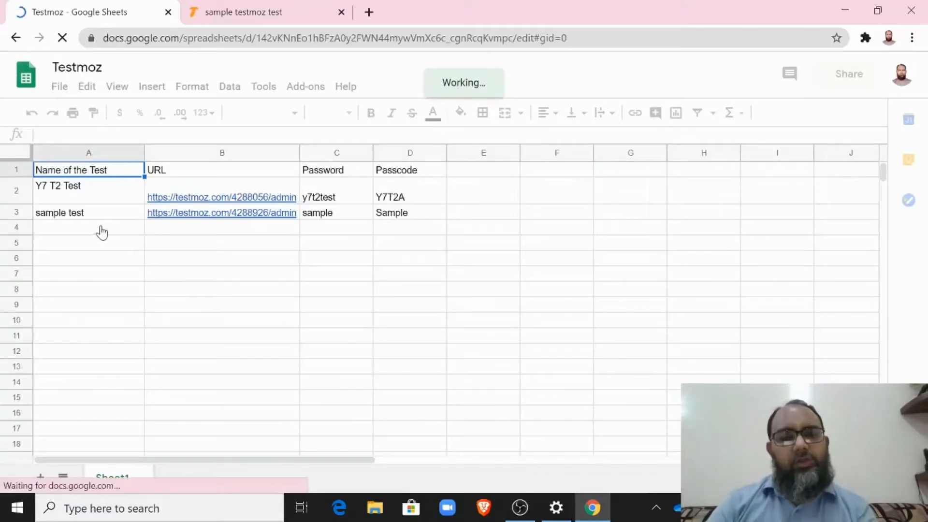
pyautogui.click(102, 233)
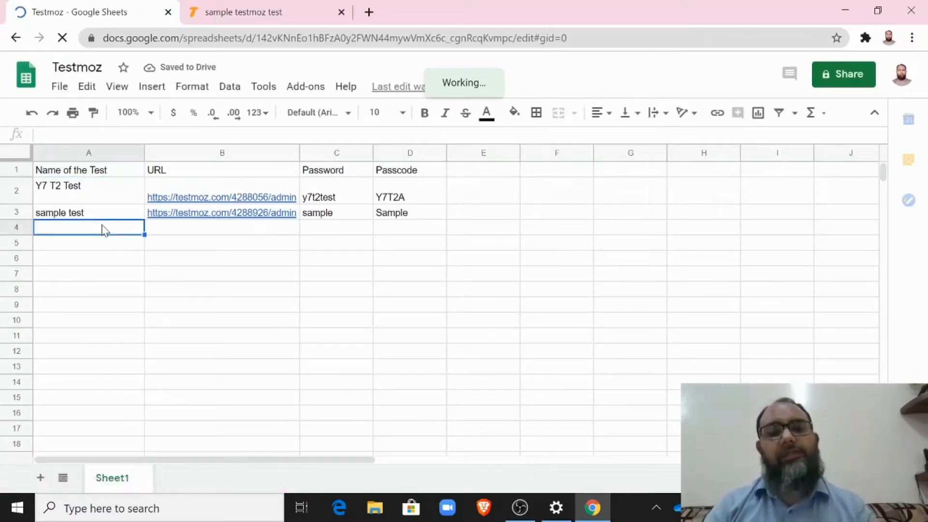
pyautogui.click(265, 9)
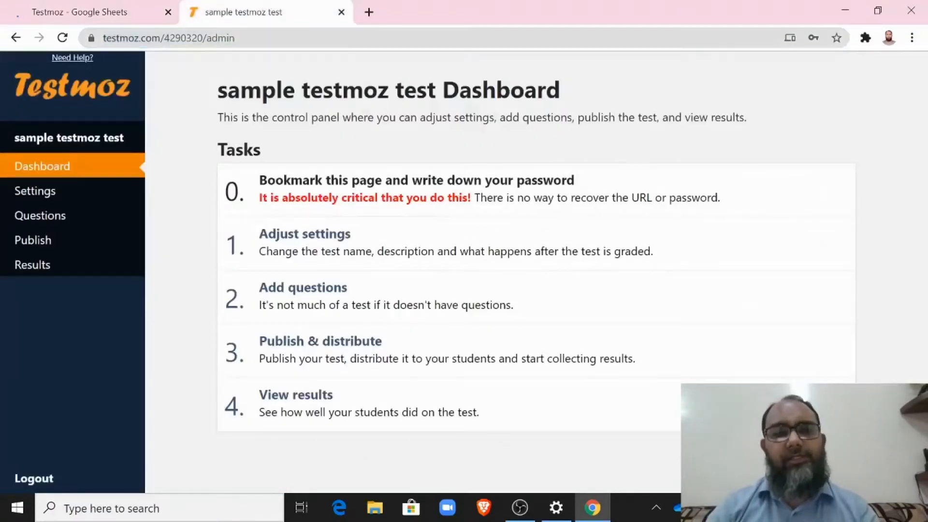
pyautogui.moveTo(218, 91); pyautogui.dragTo(439, 91)
pyautogui.hotkey('ctrl', 'c')
pyautogui.click(87, 12)
pyautogui.hotkey('ctrl', 'v')
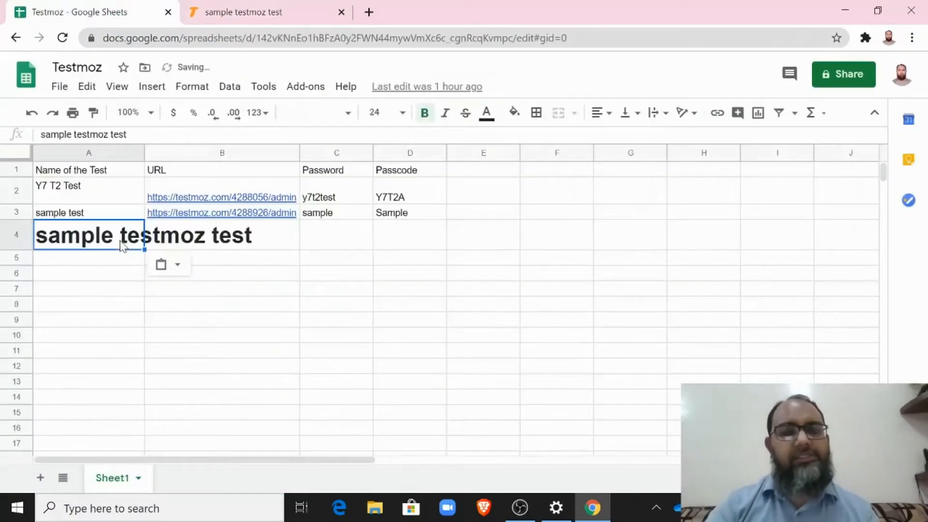
pyautogui.hotkey('ctrl', 'shift', 'v')
pyautogui.click(162, 230)
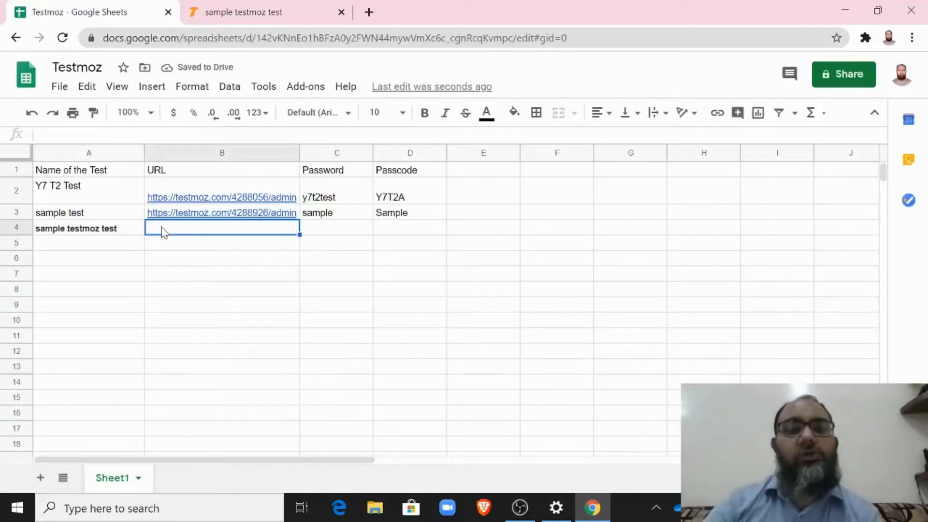
# Step: Copy the test's admin dashboard URL into cell B4
pyautogui.click(247, 8)
pyautogui.click(190, 39)
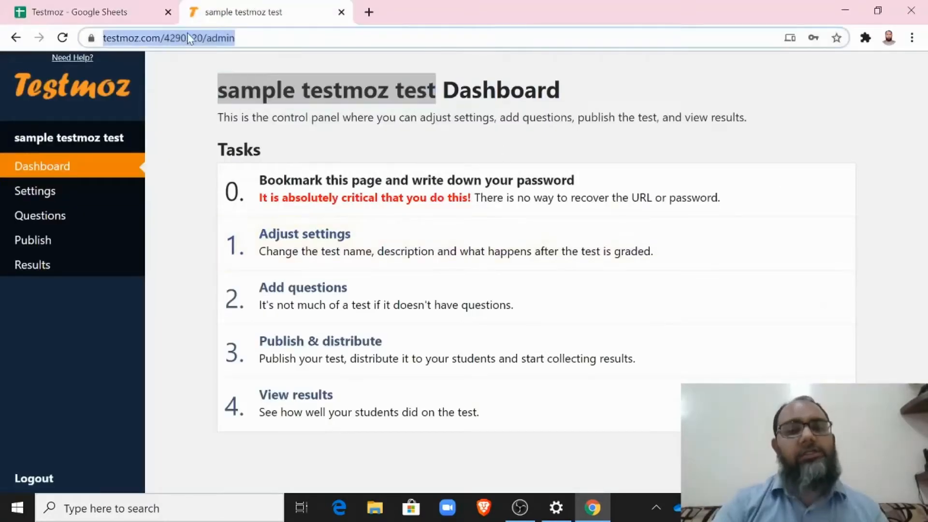
pyautogui.hotkey('ctrl', 'c')
pyautogui.click(113, 11)
pyautogui.hotkey('ctrl', 'v')
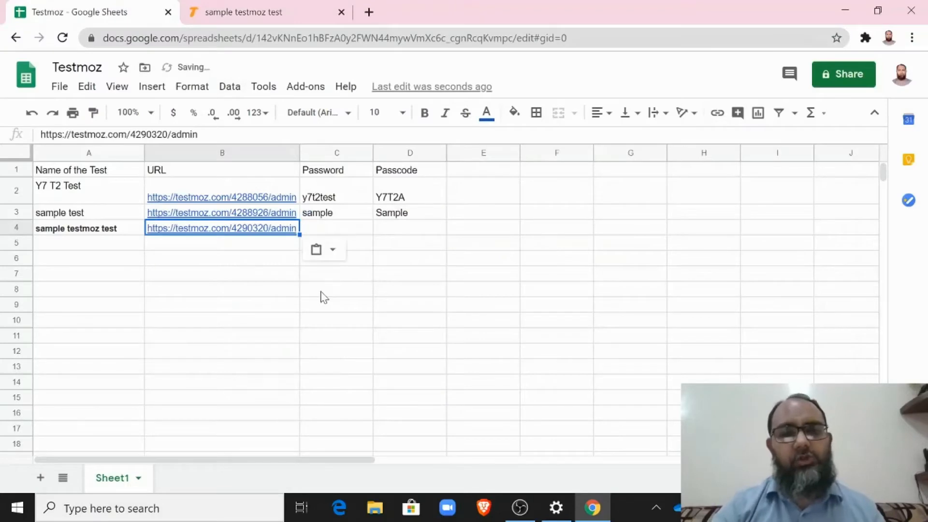
# Step: Enter the test password in cell C4
pyautogui.click(347, 230)
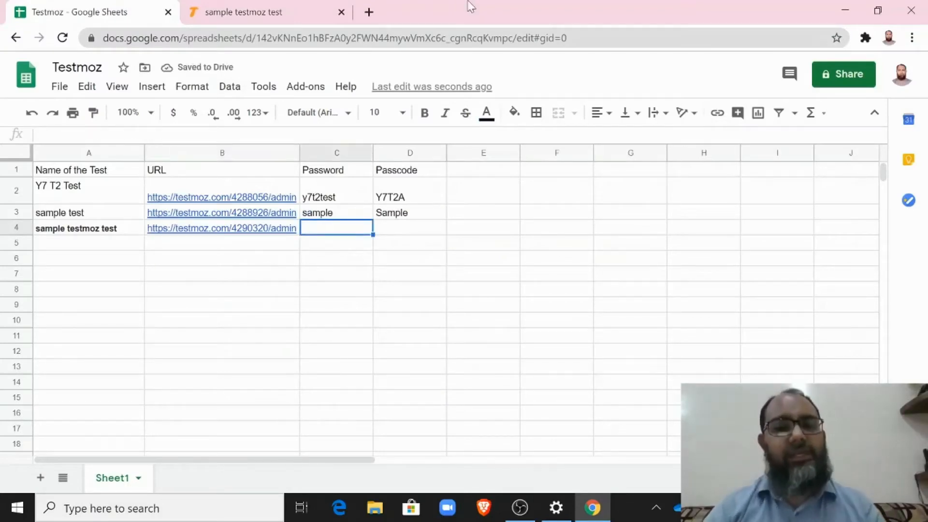
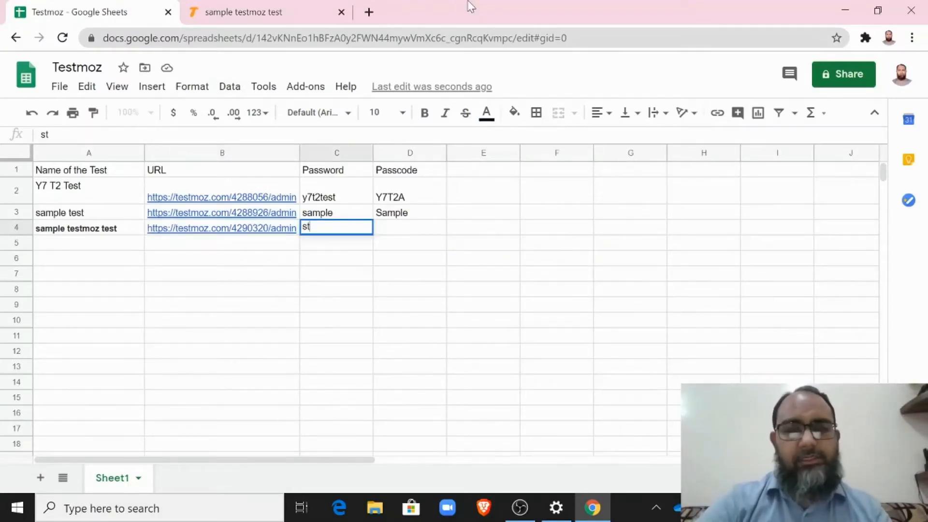
pyautogui.press('Tab')
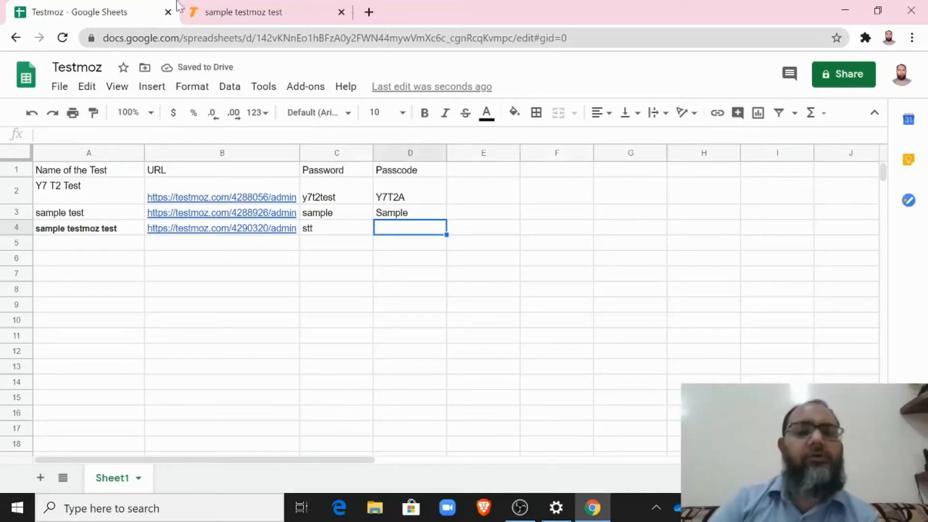
pyautogui.click(242, 8)
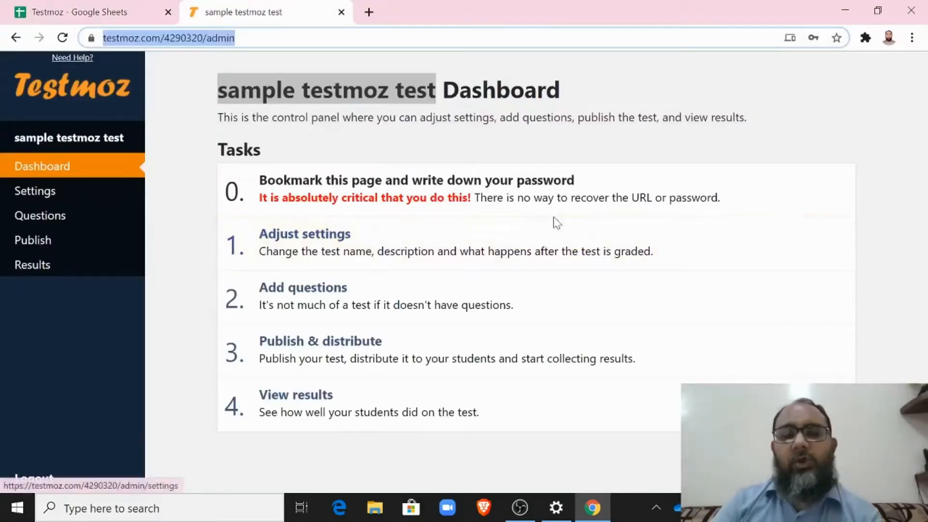
# Step: In the test settings, dismiss the Grammarly popup and enter 'Welcome' as the Introduction
pyautogui.click(310, 250)
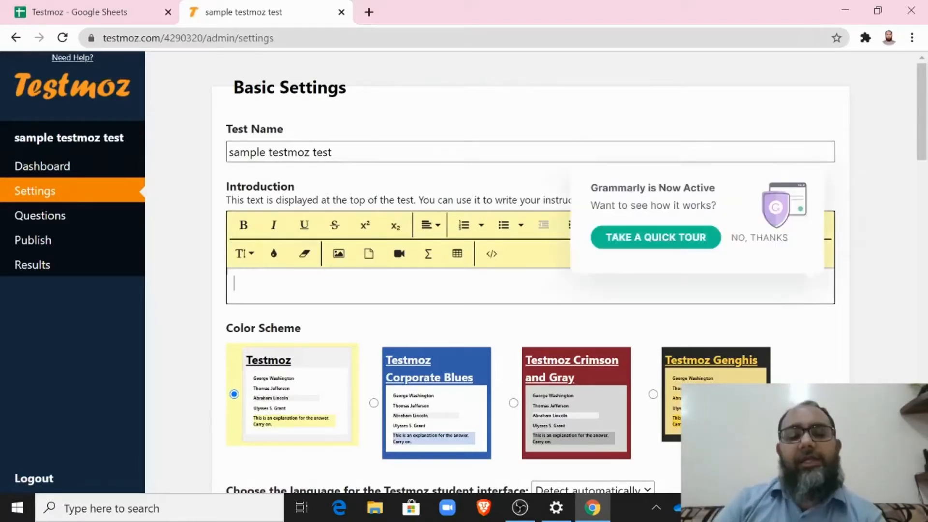
pyautogui.click(744, 239)
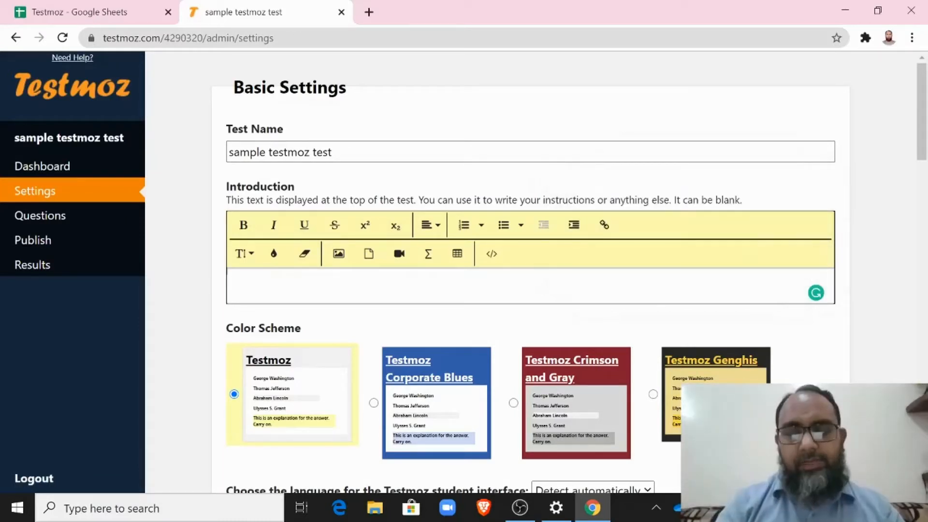
pyautogui.write('Welcome')
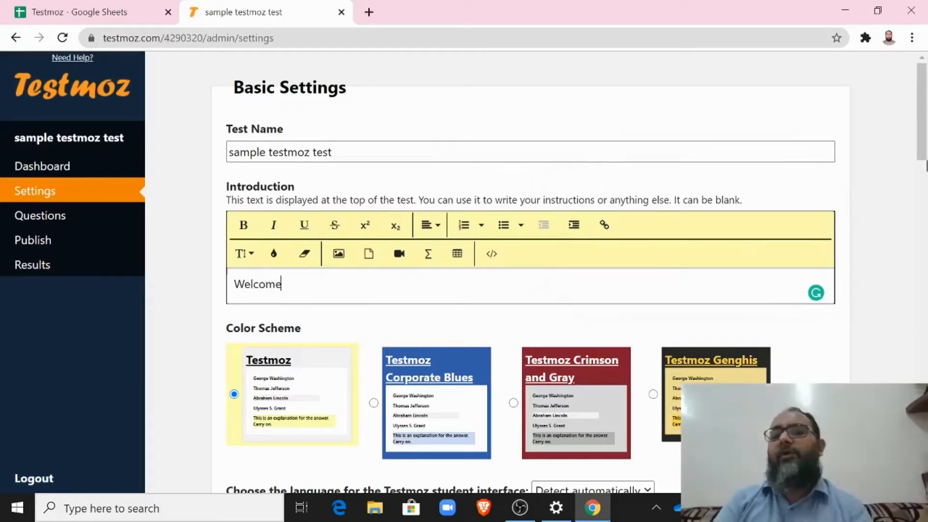
pyautogui.scroll(-4, 466, 221)
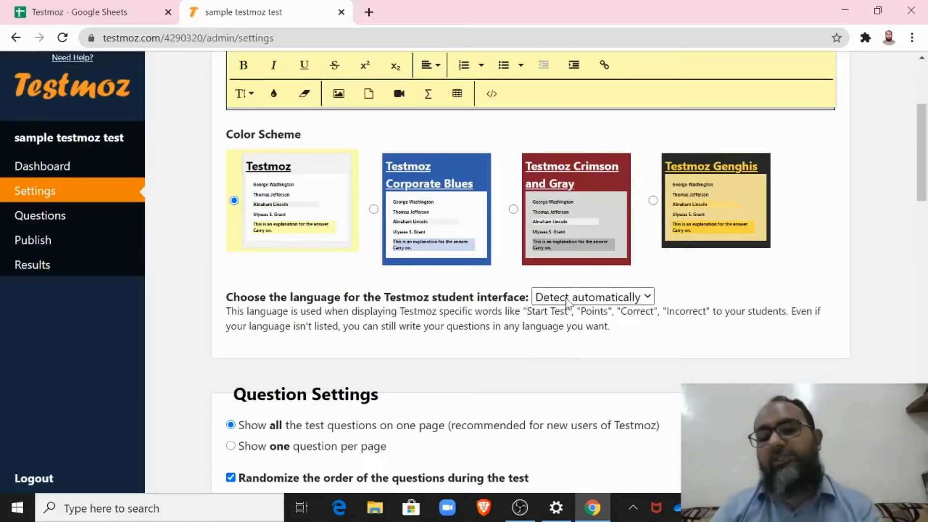
# Step: Keep the language on Detect automatically, show all questions on one page, and disable random question order
pyautogui.scroll(-2, 565, 302)
pyautogui.click(626, 192)
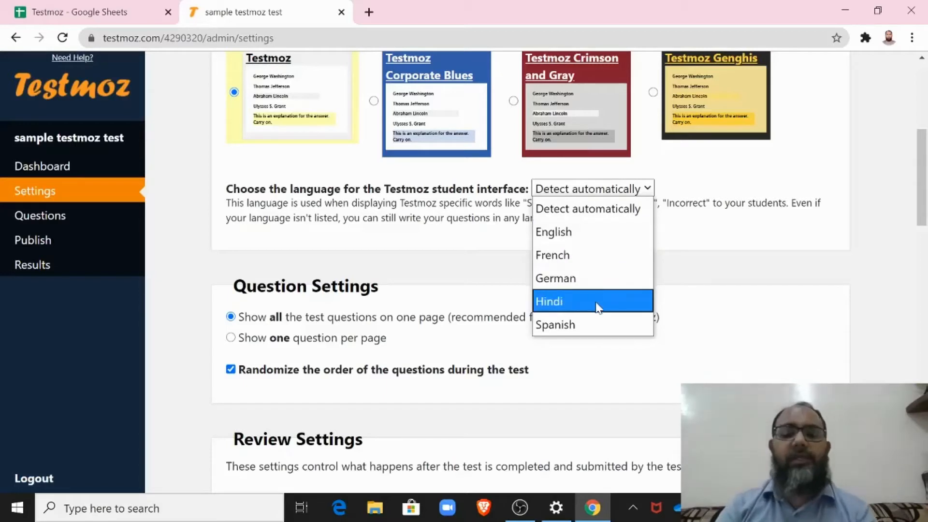
pyautogui.click(647, 190)
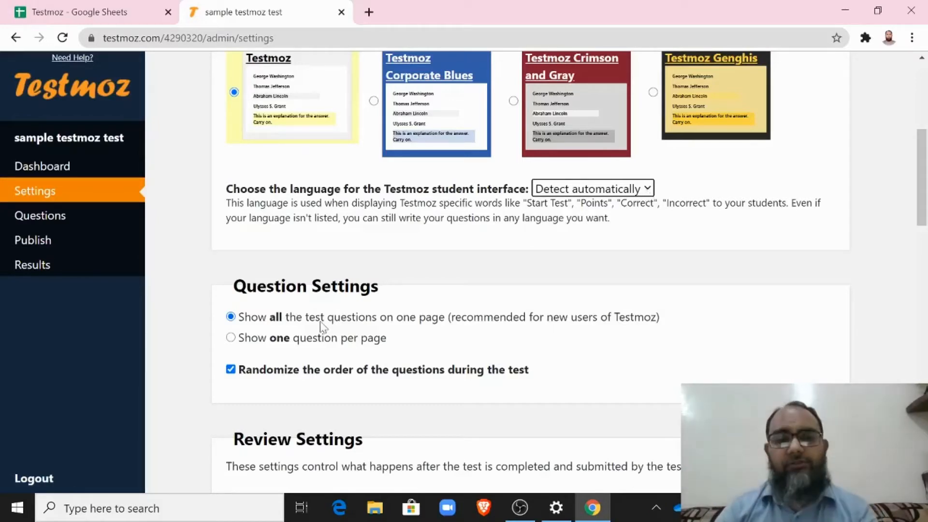
pyautogui.scroll(-2, 923, 205)
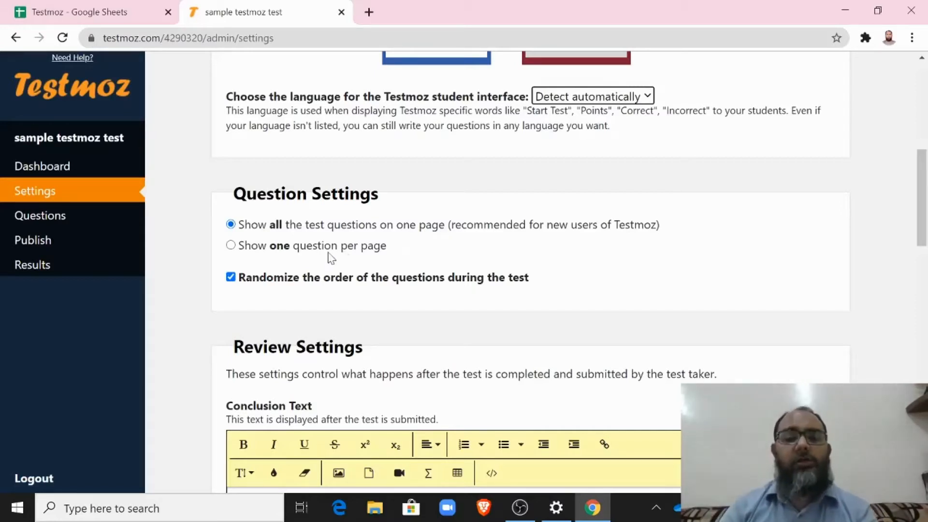
pyautogui.click(231, 246)
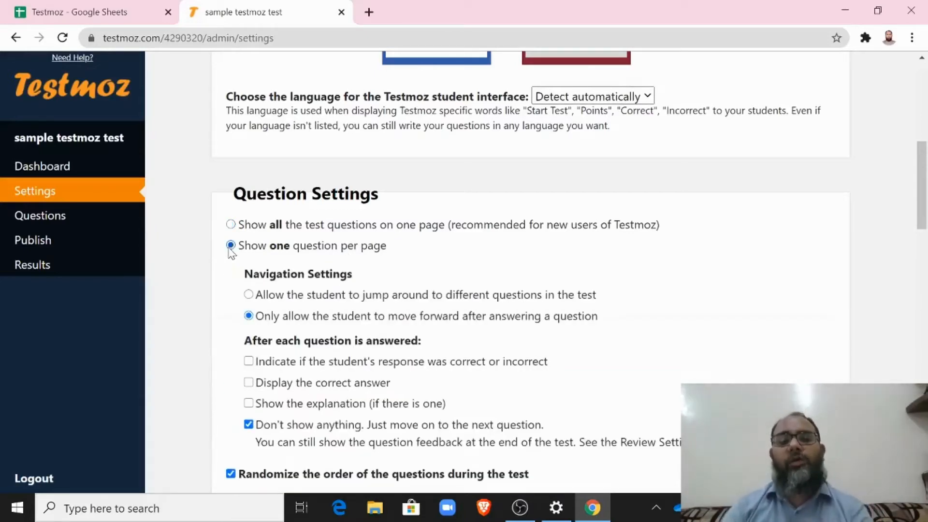
pyautogui.scroll(-2, 920, 184)
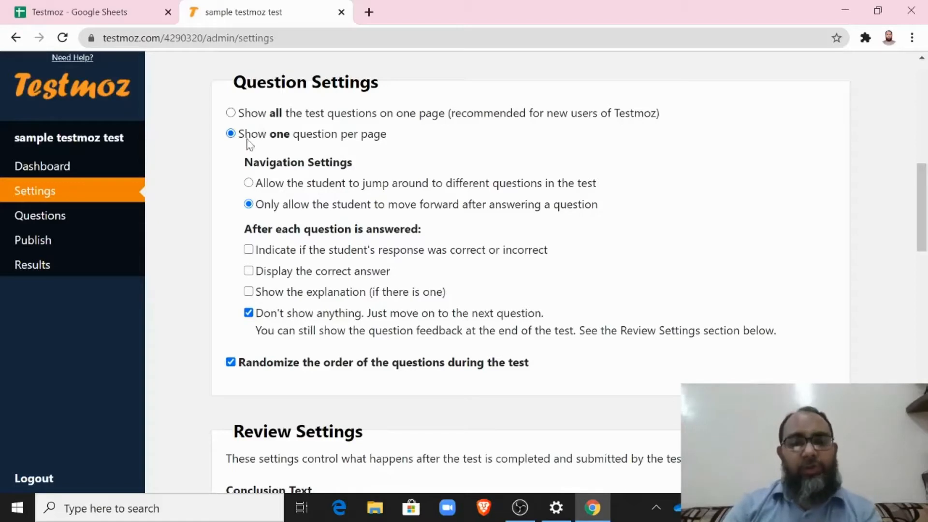
pyautogui.click(231, 114)
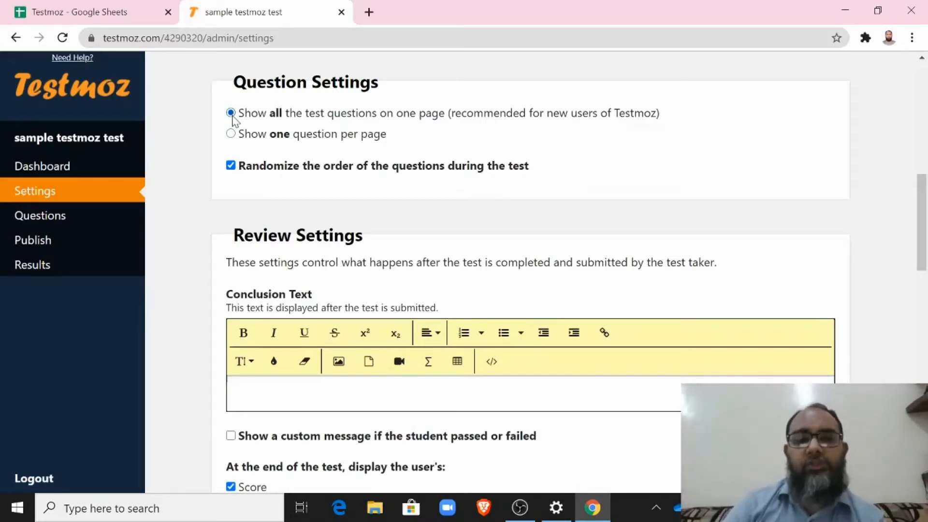
pyautogui.click(231, 166)
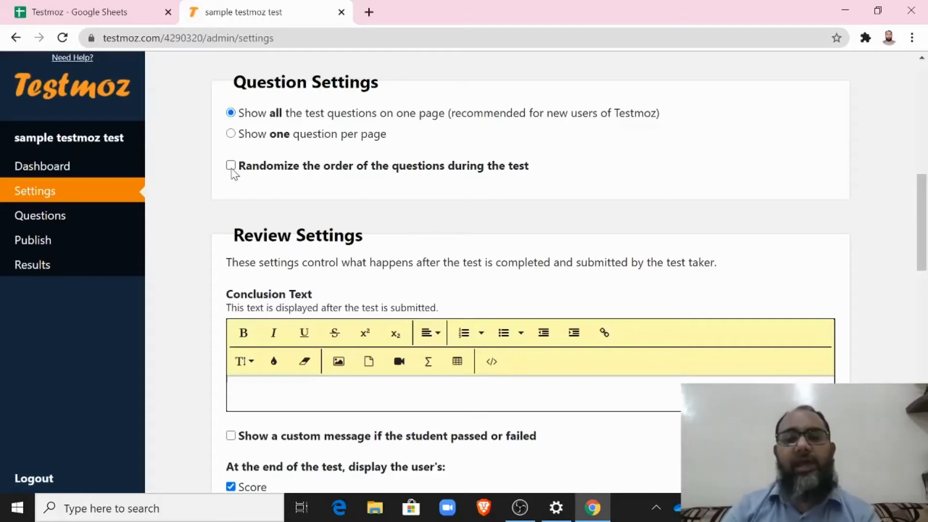
# Step: Enter 'Best of Luck!' as the conclusion text
pyautogui.scroll(-3, 232, 172)
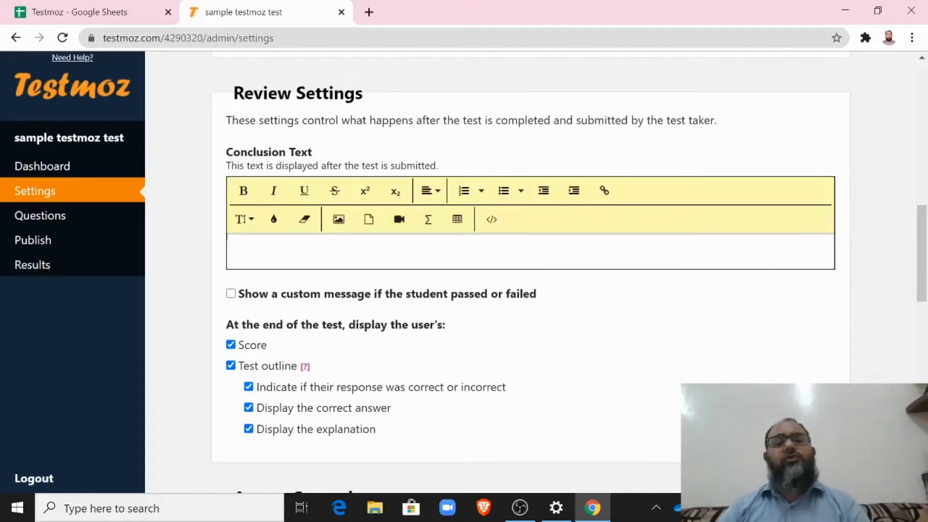
pyautogui.click(234, 249)
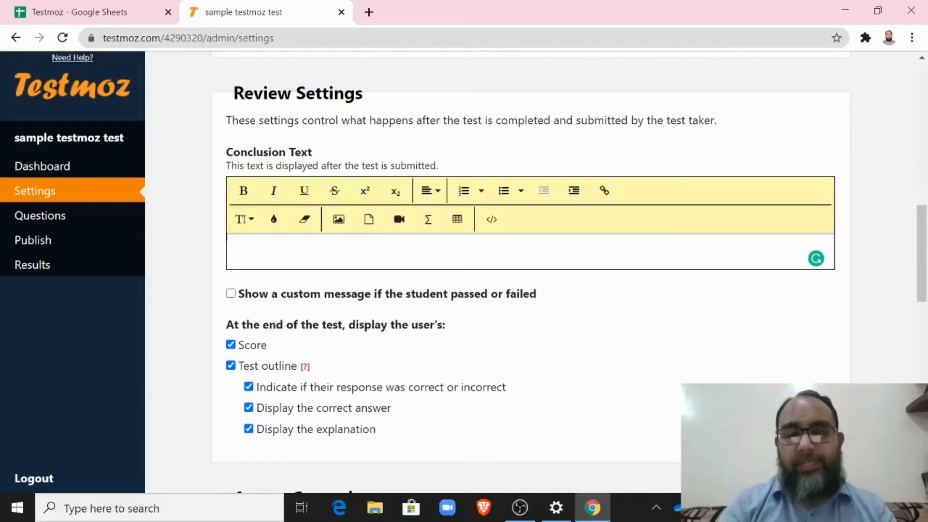
pyautogui.write('Best o')
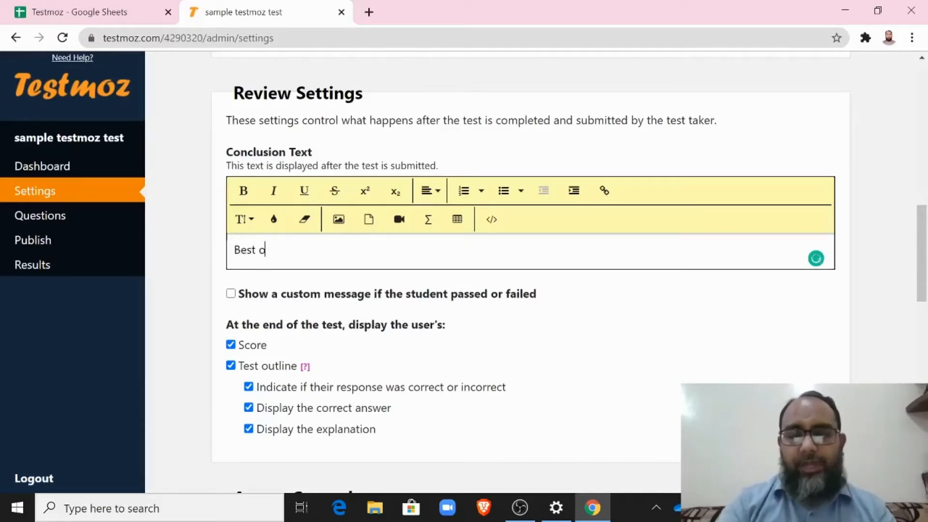
pyautogui.write('f Luck!')
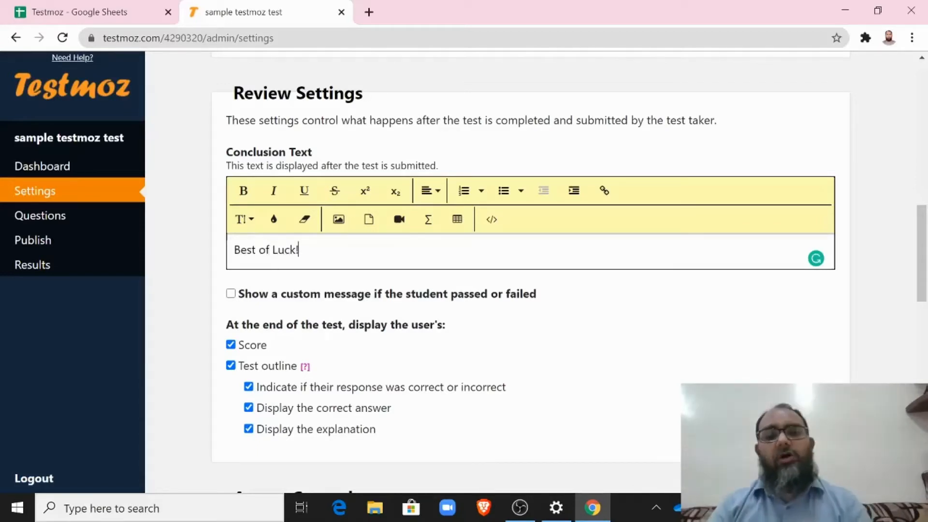
pyautogui.moveTo(923, 276); pyautogui.dragTo(923, 293)
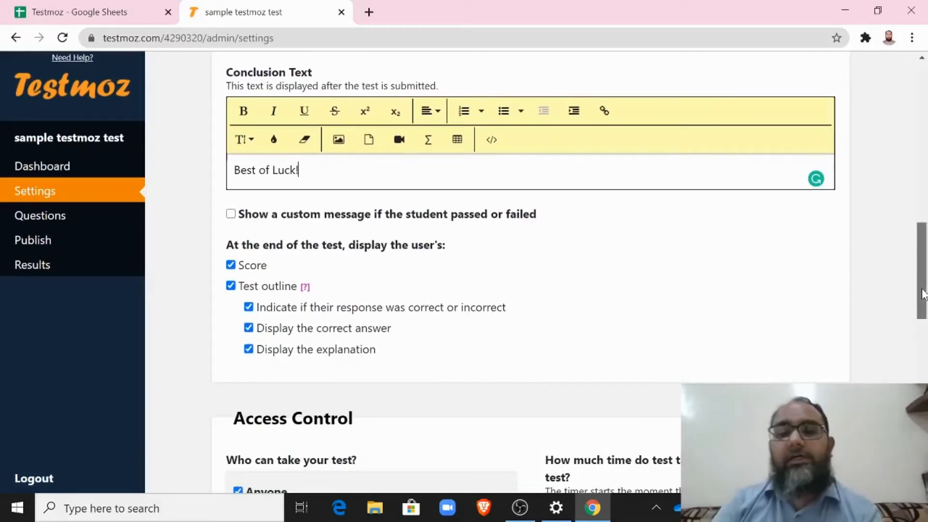
pyautogui.scroll(-1, 338, 218)
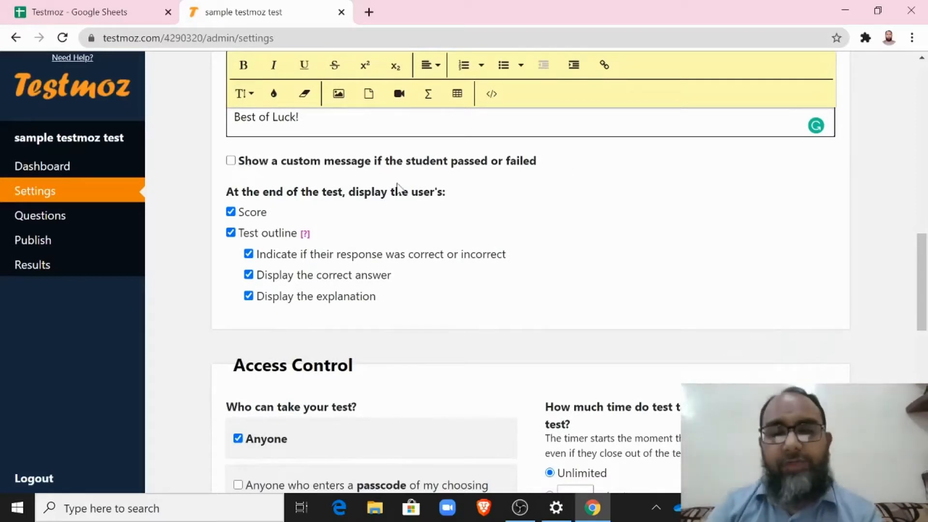
# Step: Enable custom messages at a 50% passing score: 'Congratulations! You passed!!!' and 'Better Luck next Time!!!'
pyautogui.click(230, 162)
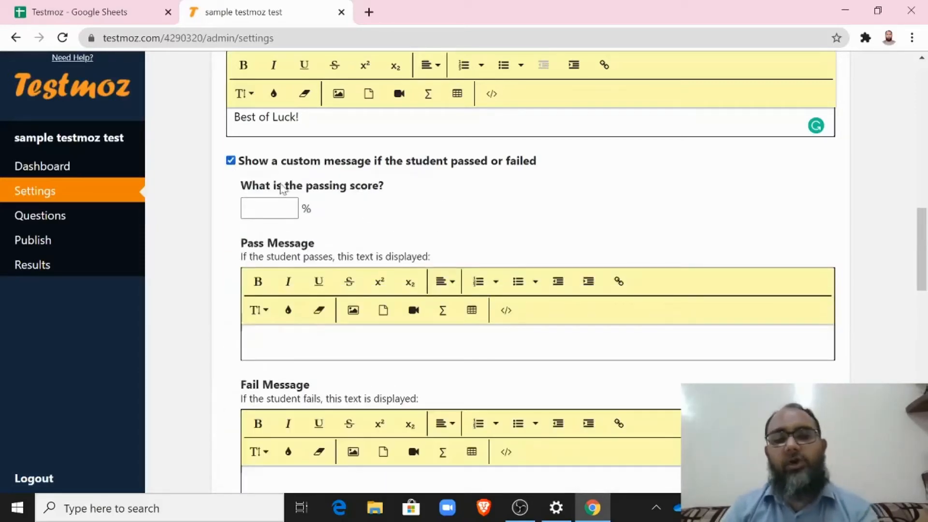
pyautogui.moveTo(926, 227)
pyautogui.mouseDown()
pyautogui.moveTo(926, 257)
pyautogui.moveTo(926, 241)
pyautogui.mouseUp()
pyautogui.click(264, 137)
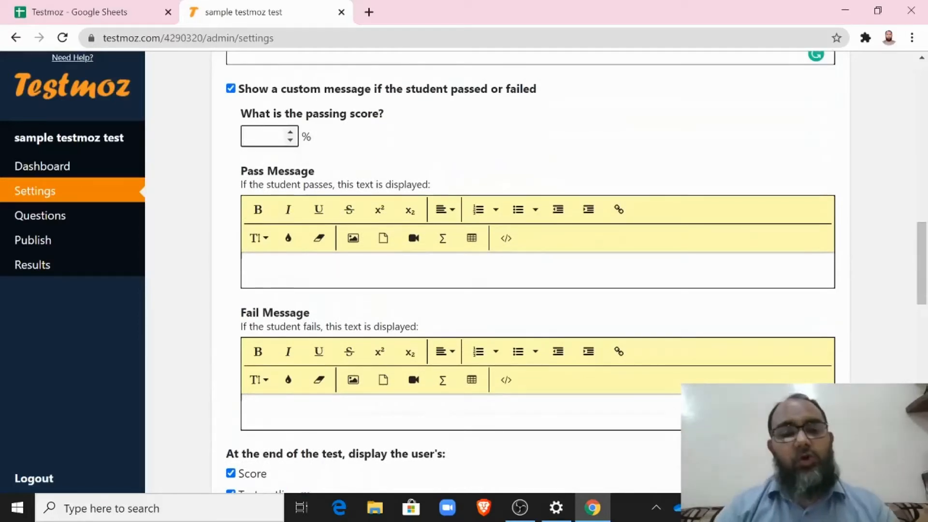
pyautogui.write('50')
pyautogui.click(256, 269)
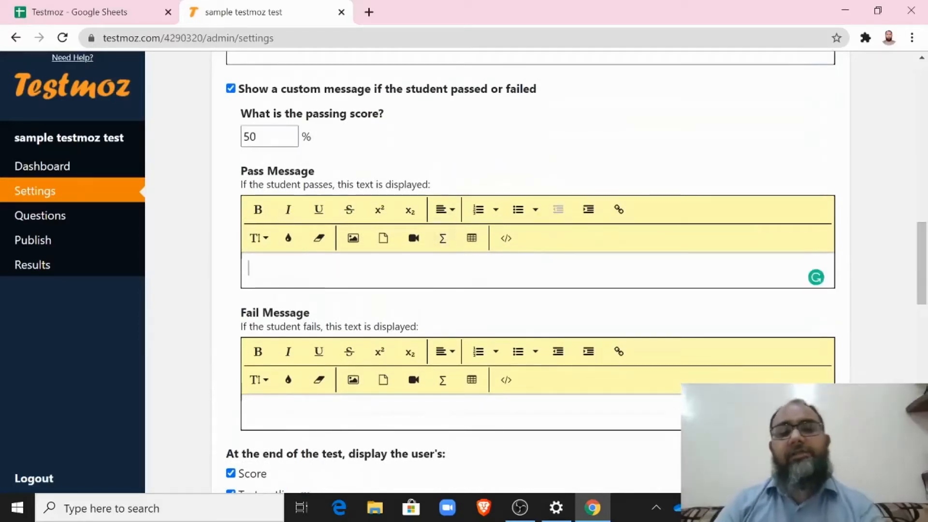
pyautogui.write('Con')
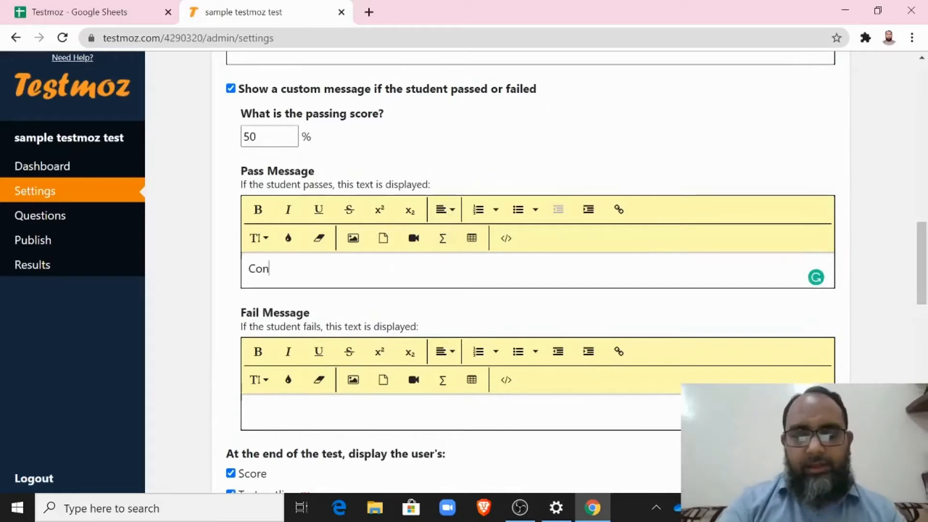
pyautogui.write('gratula')
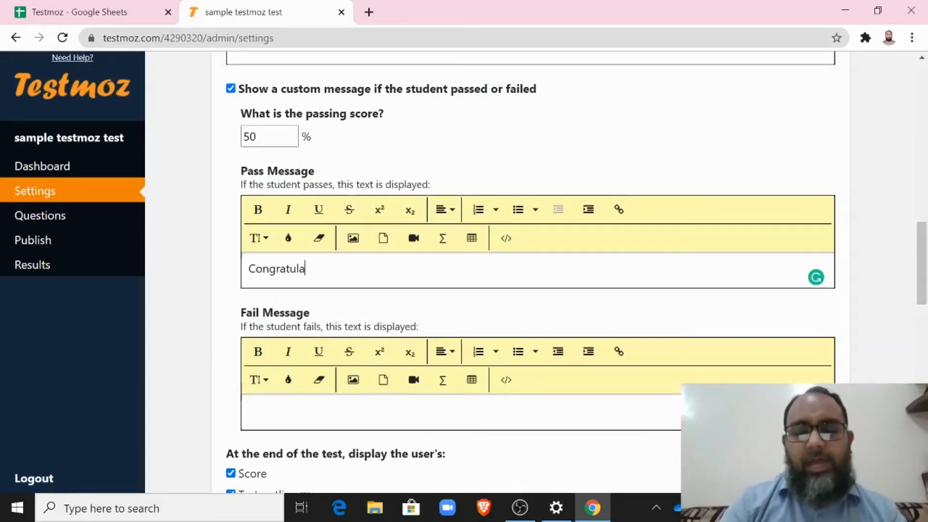
pyautogui.write('ti')
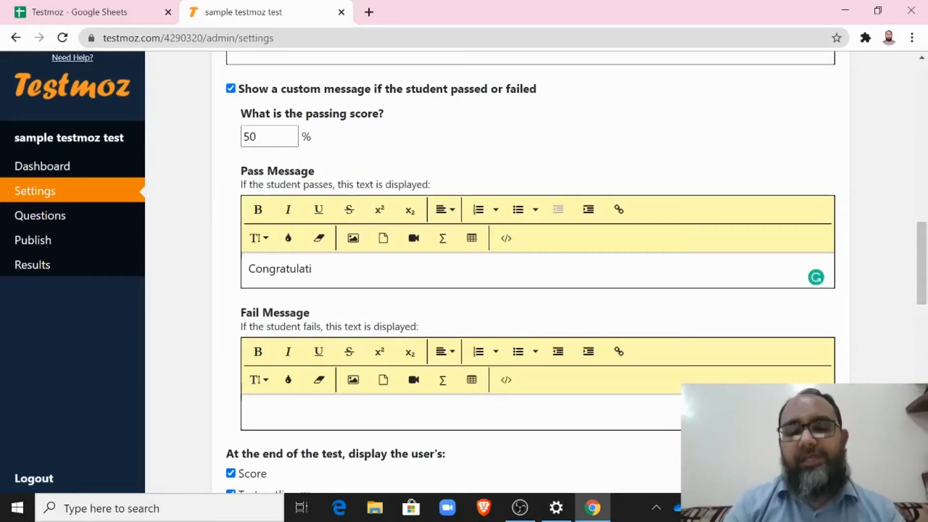
pyautogui.write('ons!')
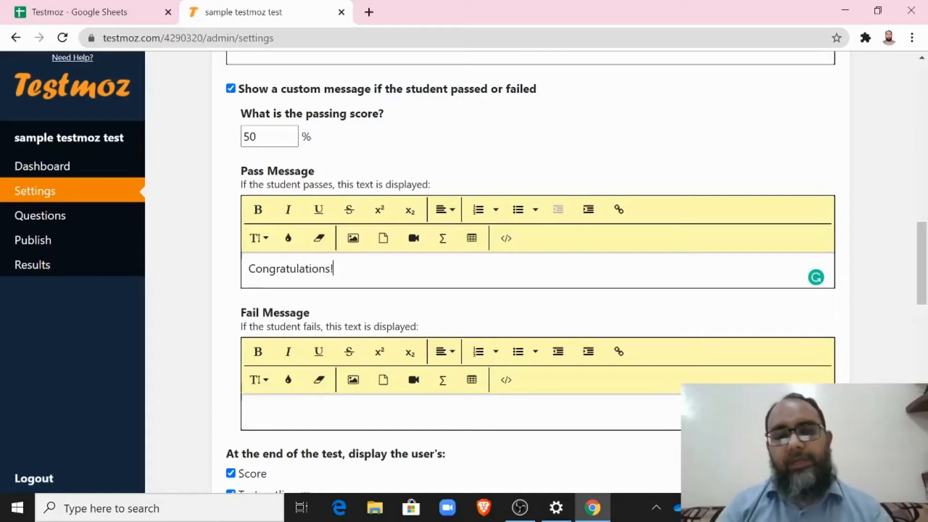
pyautogui.write(' You passed')
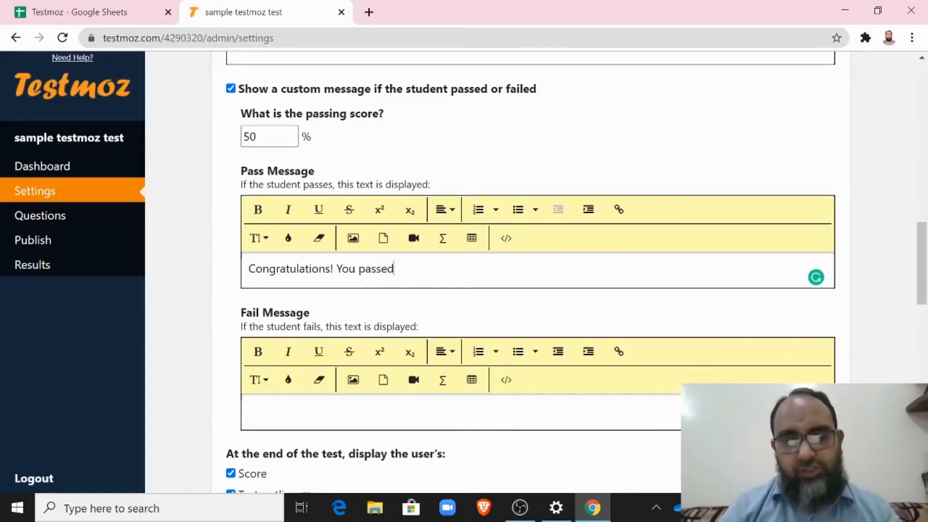
pyautogui.write('!!!')
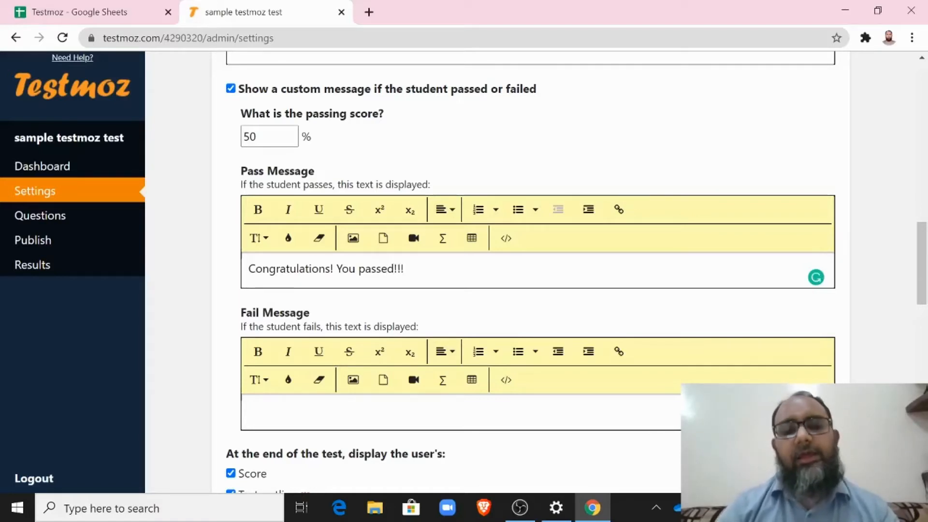
pyautogui.click(350, 414)
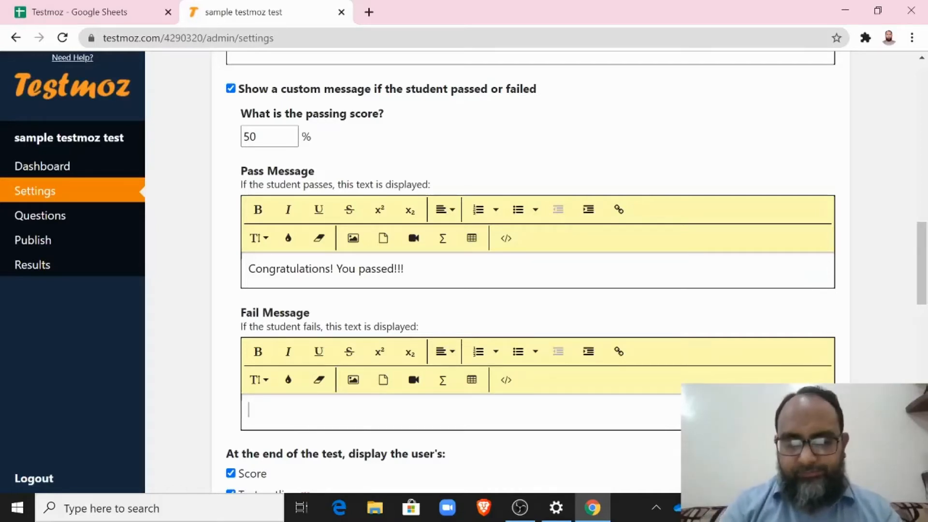
pyautogui.write('Better L')
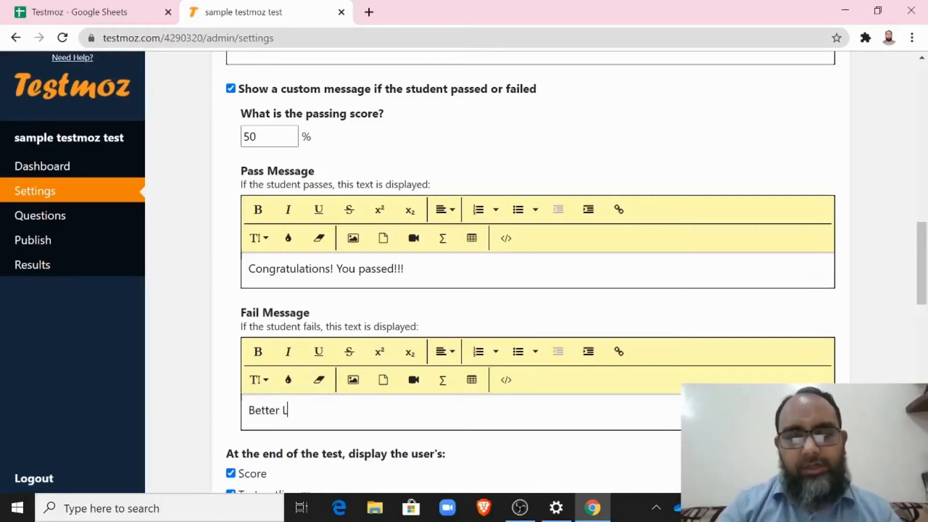
pyautogui.write('uck nex')
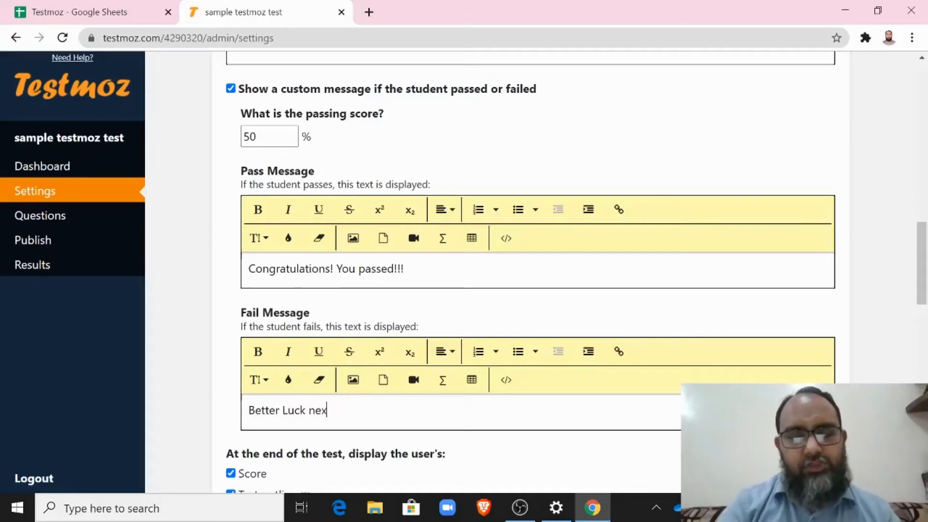
pyautogui.write('t Time!!!')
pyautogui.scroll(1, 234, 144)
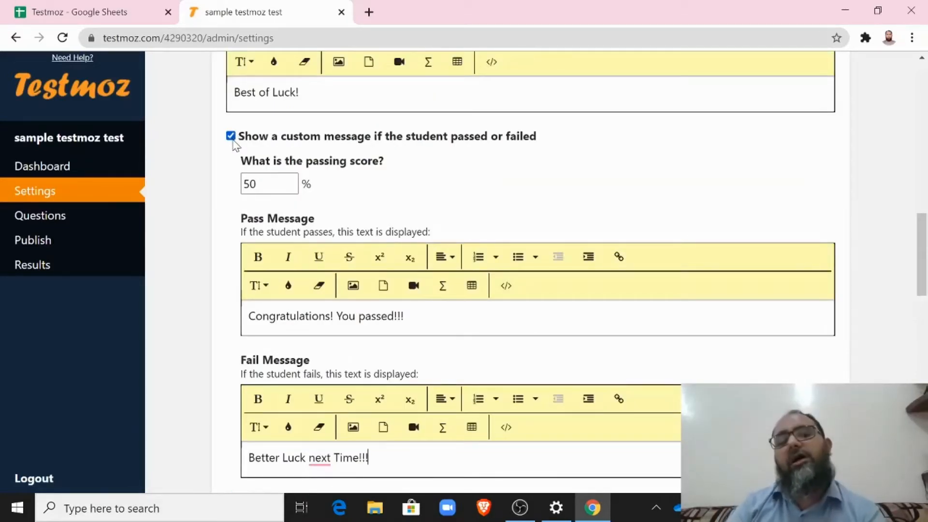
# Step: Leave the custom pass/fail message option unchecked and scroll down to Access Control
pyautogui.click(231, 137)
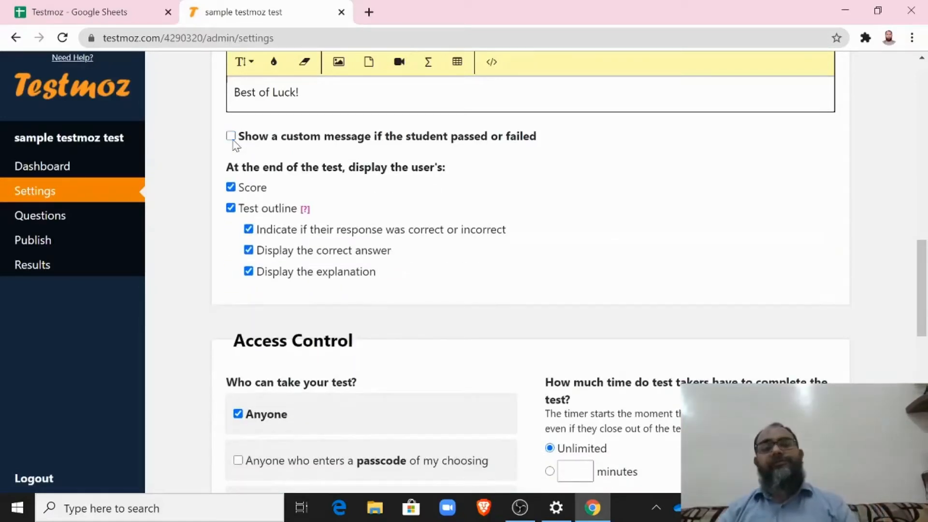
pyautogui.click(231, 137)
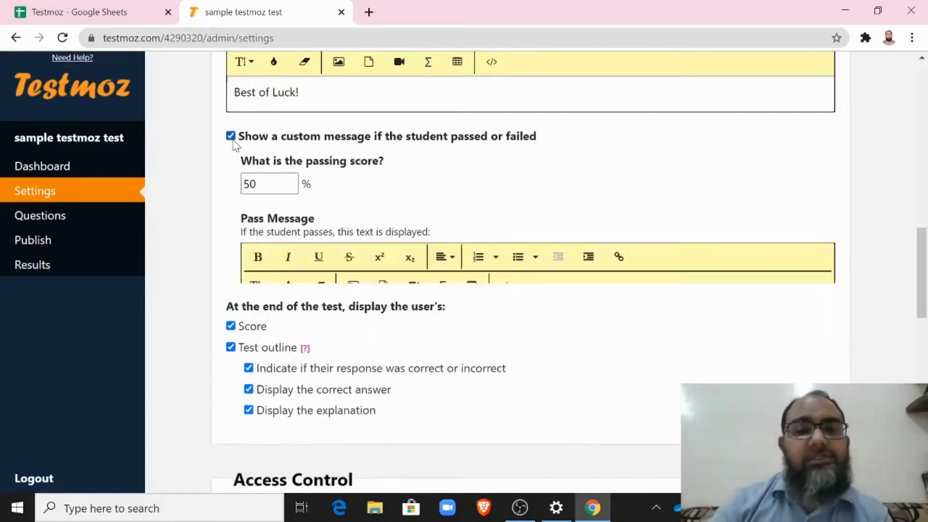
pyautogui.click(231, 137)
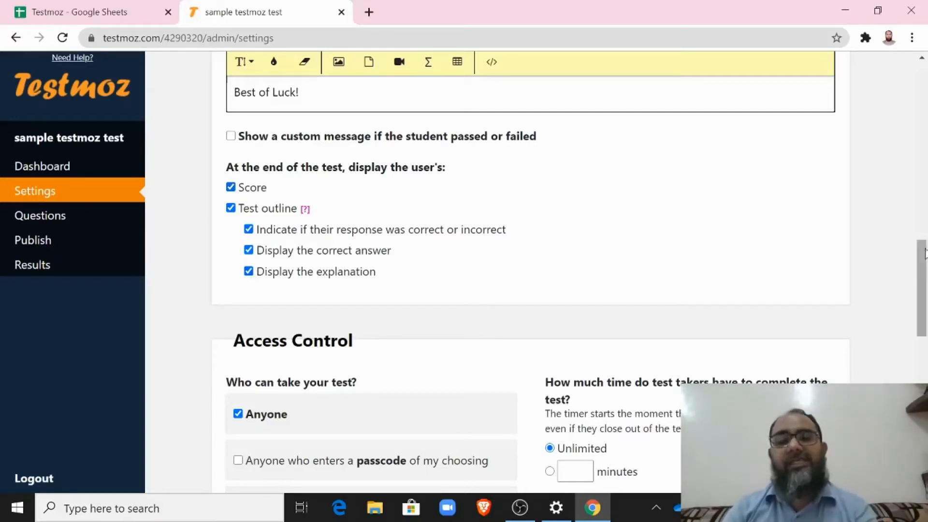
pyautogui.moveTo(923, 261); pyautogui.dragTo(922, 317)
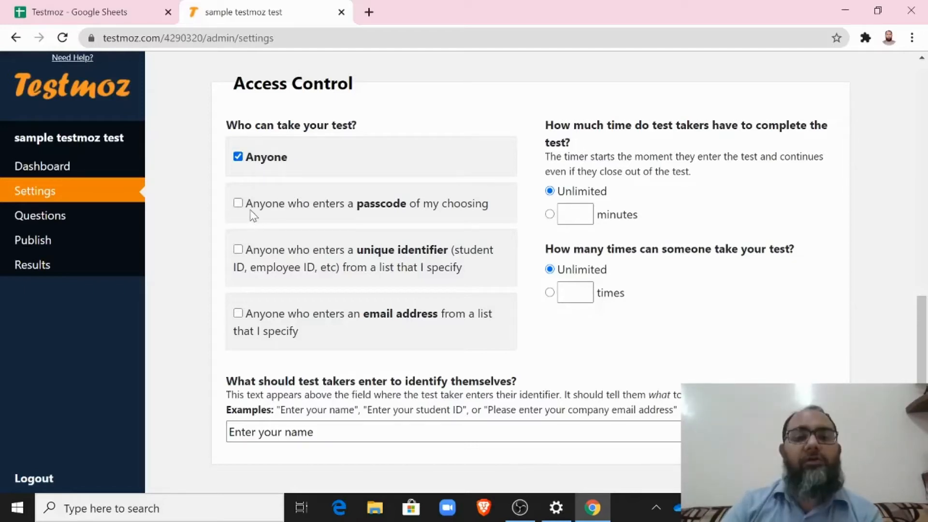
# Step: Restrict the test to passcode holders, set the passcode, and paste it into spreadsheet cell D4
pyautogui.click(238, 203)
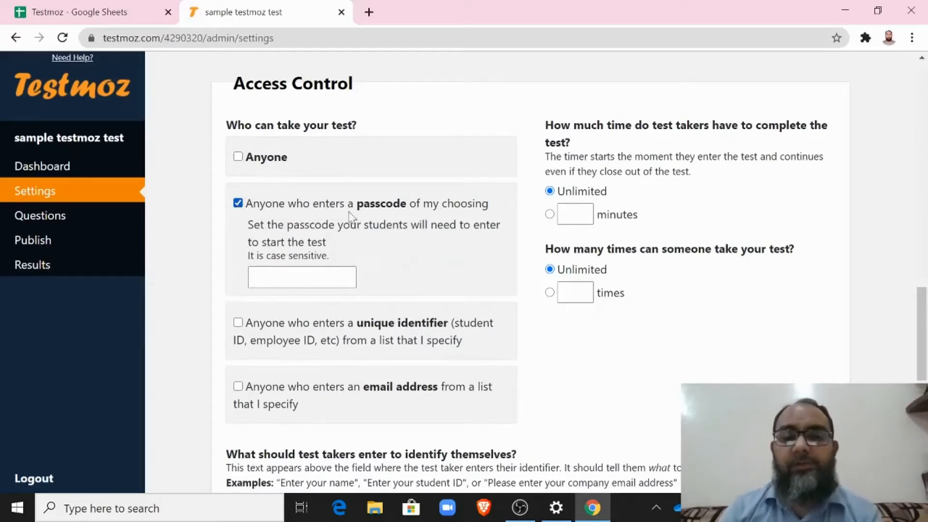
pyautogui.click(256, 277)
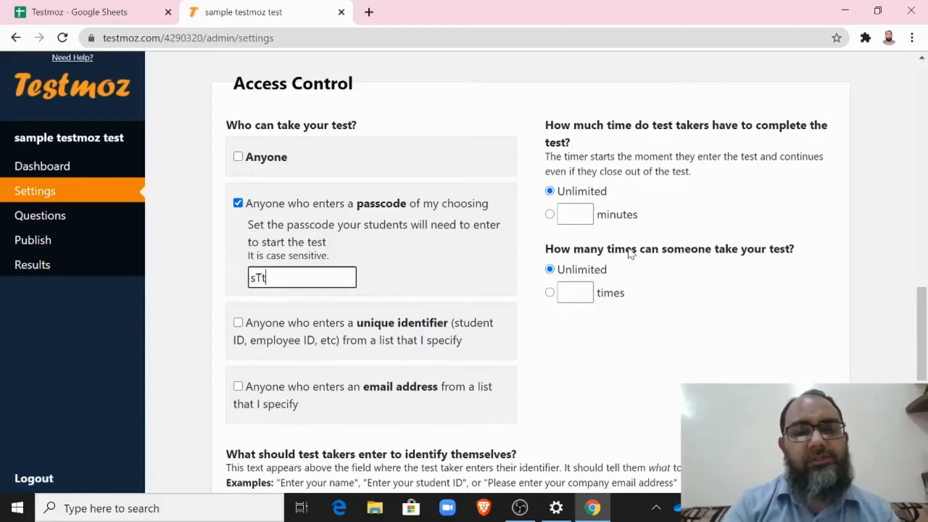
pyautogui.hotkey('ctrl', 'a')
pyautogui.hotkey('ctrl', 'c')
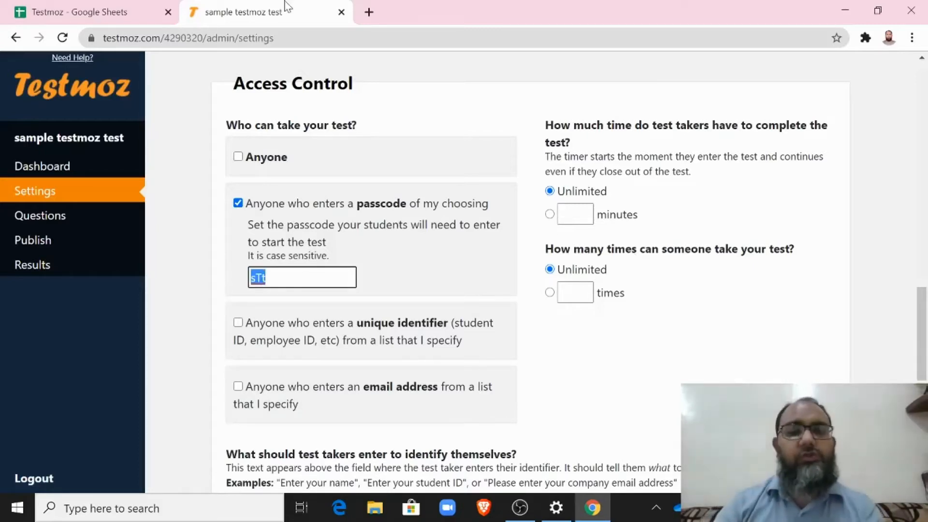
pyautogui.click(111, 11)
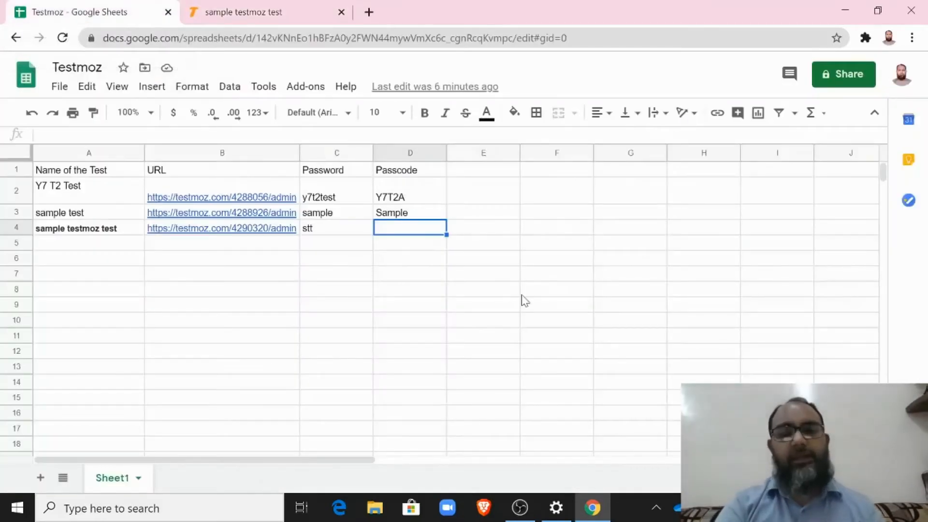
pyautogui.hotkey('ctrl', 'v')
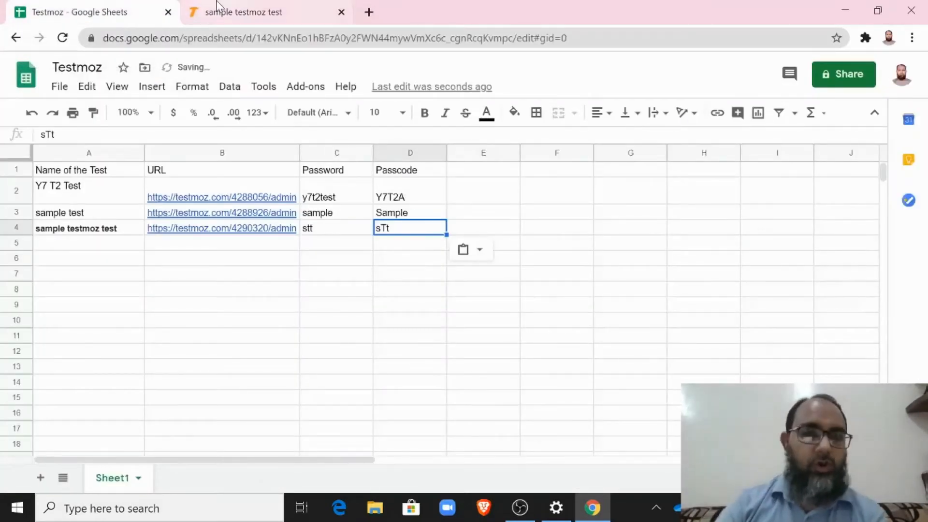
pyautogui.click(217, 5)
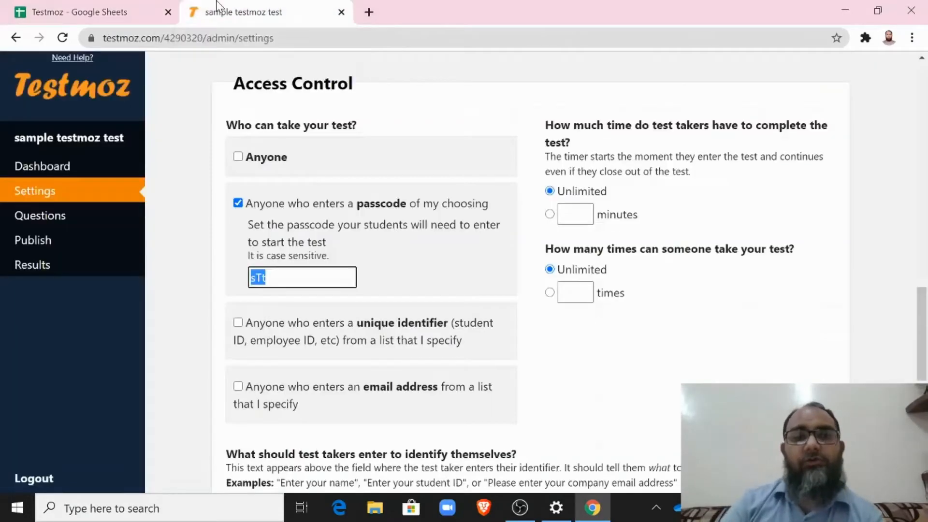
# Step: Choose a minutes-based time limit and set it to 40 minutes
pyautogui.click(343, 342)
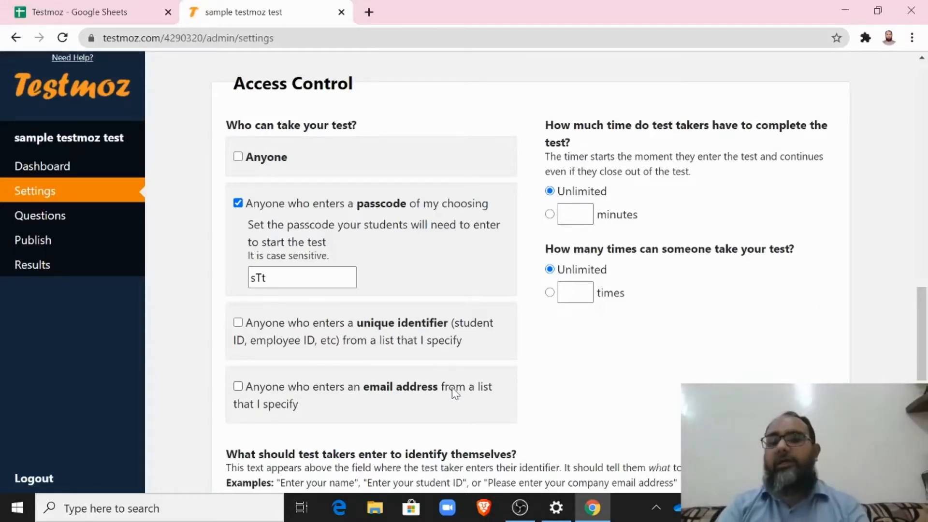
pyautogui.moveTo(922, 328); pyautogui.dragTo(922, 355)
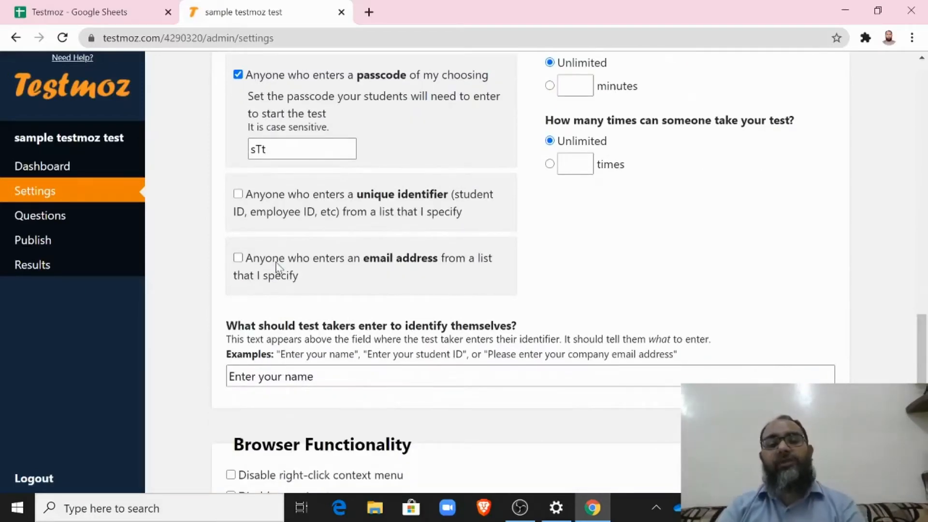
pyautogui.scroll(3, 278, 267)
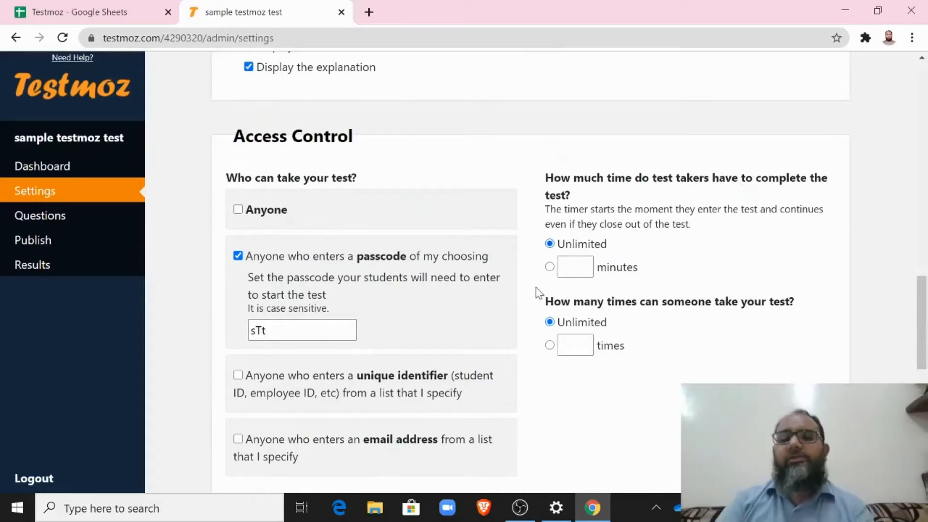
pyautogui.click(550, 267)
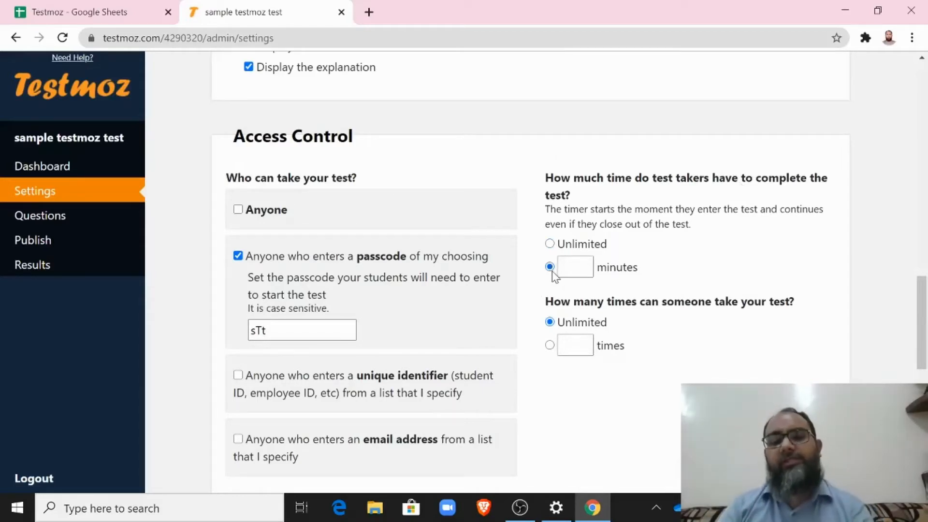
pyautogui.click(575, 266)
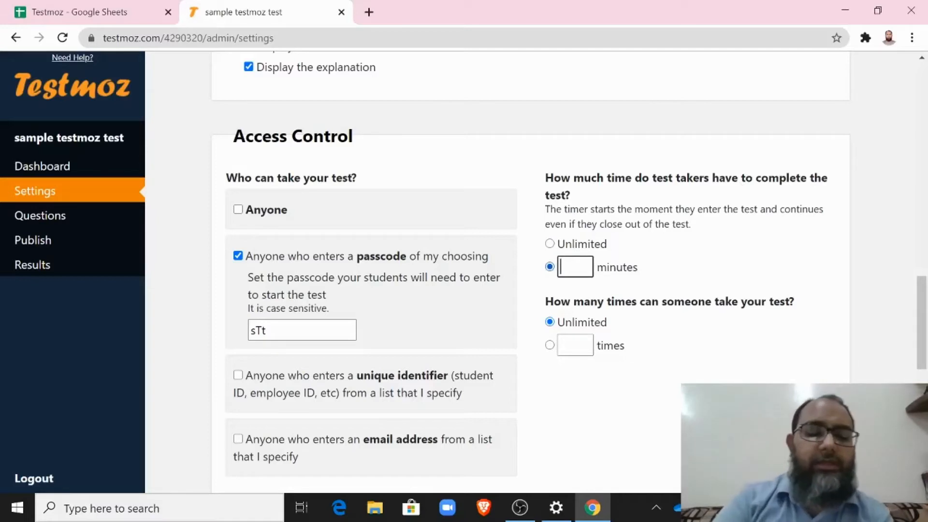
pyautogui.write('40')
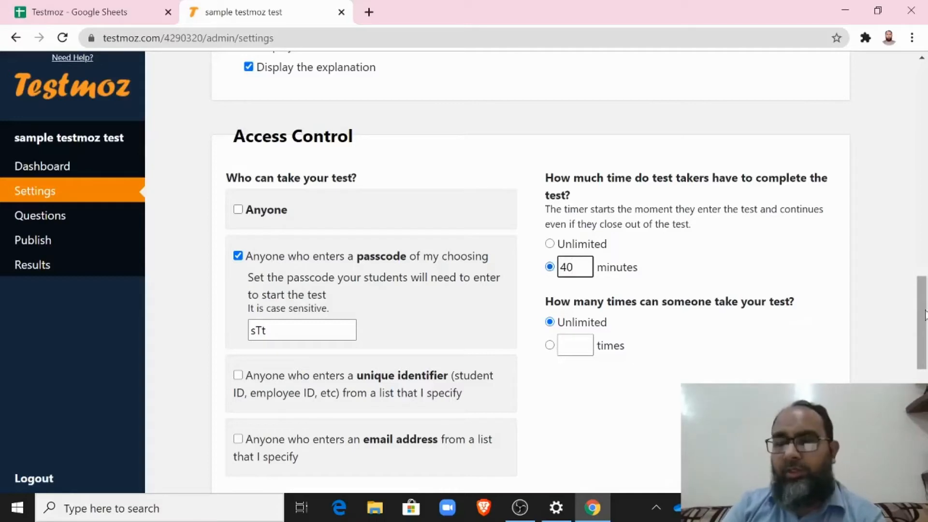
pyautogui.moveTo(925, 312); pyautogui.dragTo(925, 330)
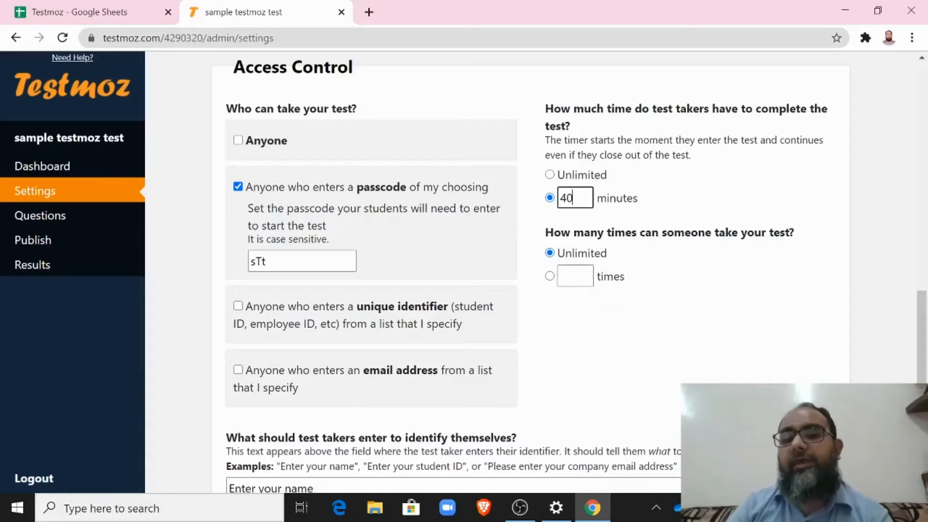
# Step: Set the number of allowed attempts per person to 1
pyautogui.click(549, 277)
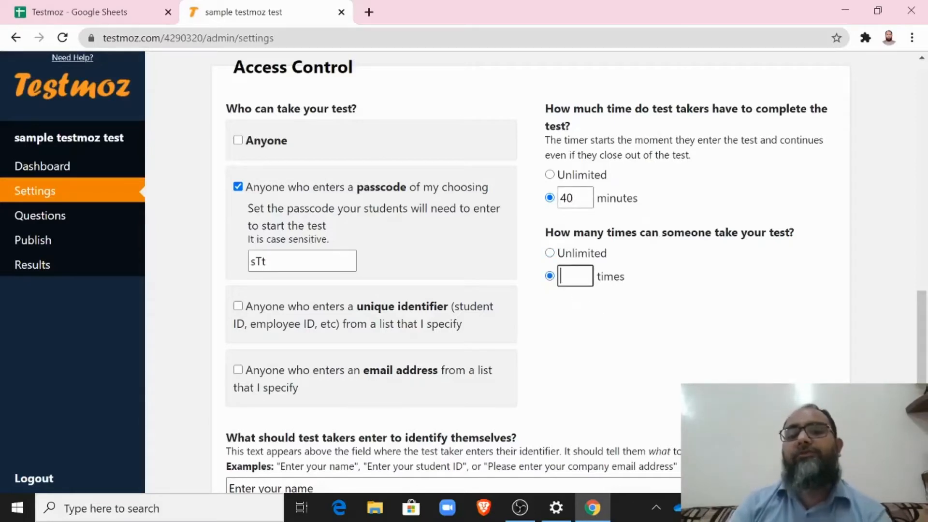
pyautogui.write('1')
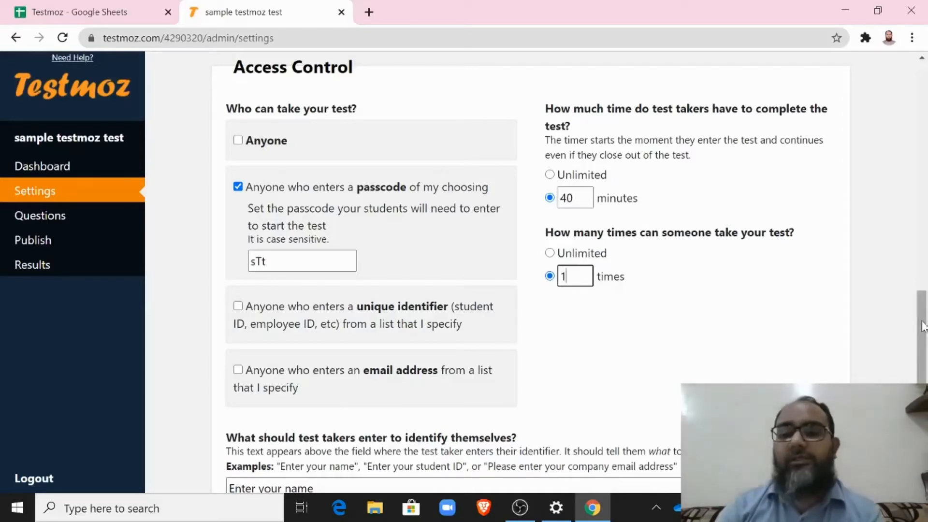
pyautogui.moveTo(923, 329); pyautogui.dragTo(922, 345)
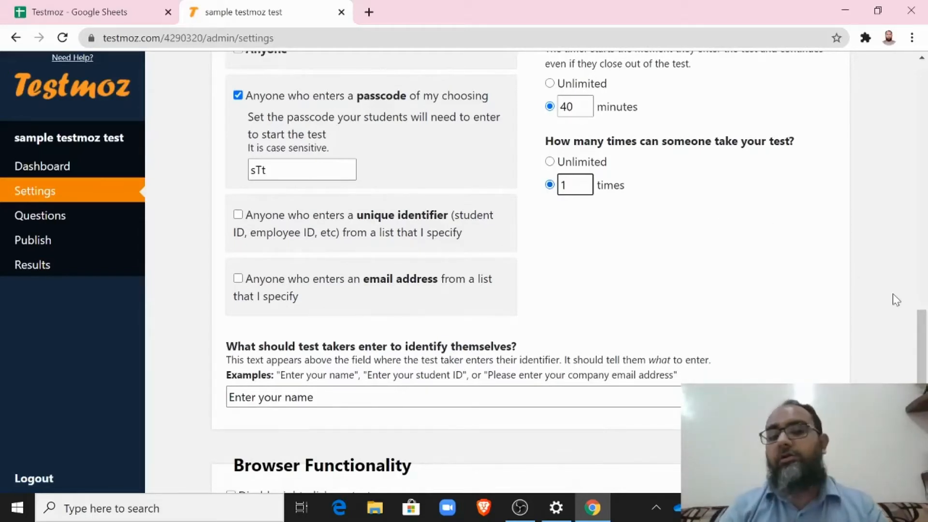
pyautogui.moveTo(923, 338); pyautogui.dragTo(923, 362)
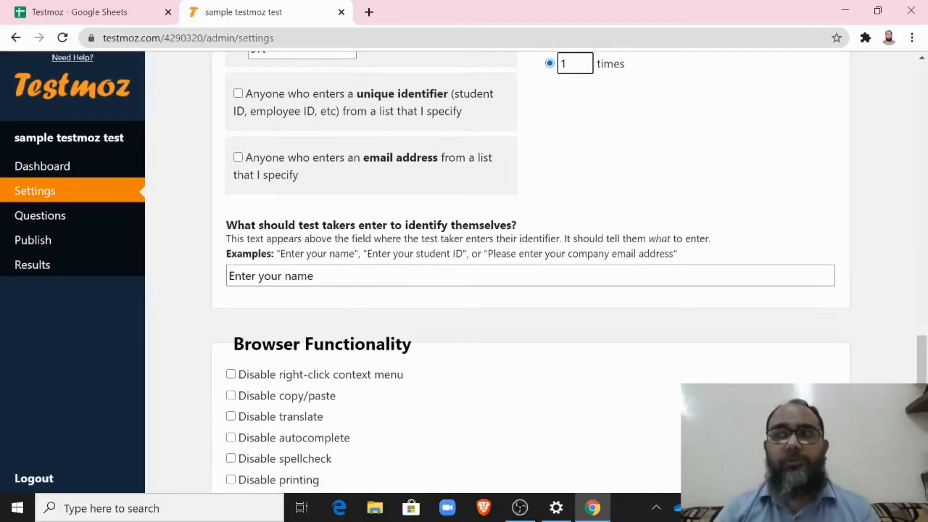
# Step: Append 'as per school records' so the test-taker prompt reads 'Enter your name as per school records'
pyautogui.click(314, 275)
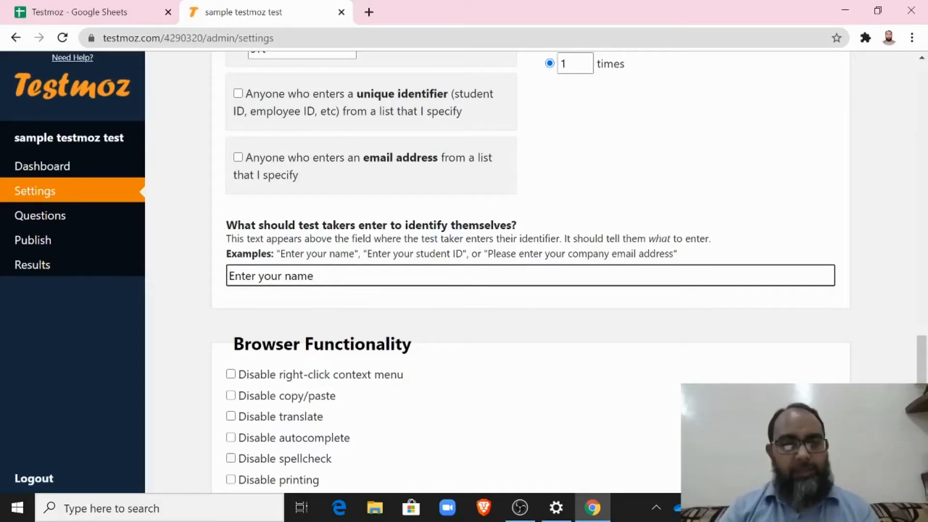
pyautogui.hotkey('ctrl', 'shift', 'Left')
pyautogui.hotkey('ctrl', 'shift', 'Left')
pyautogui.hotkey('ctrl', 'shift', 'Left')
pyautogui.press('Right')
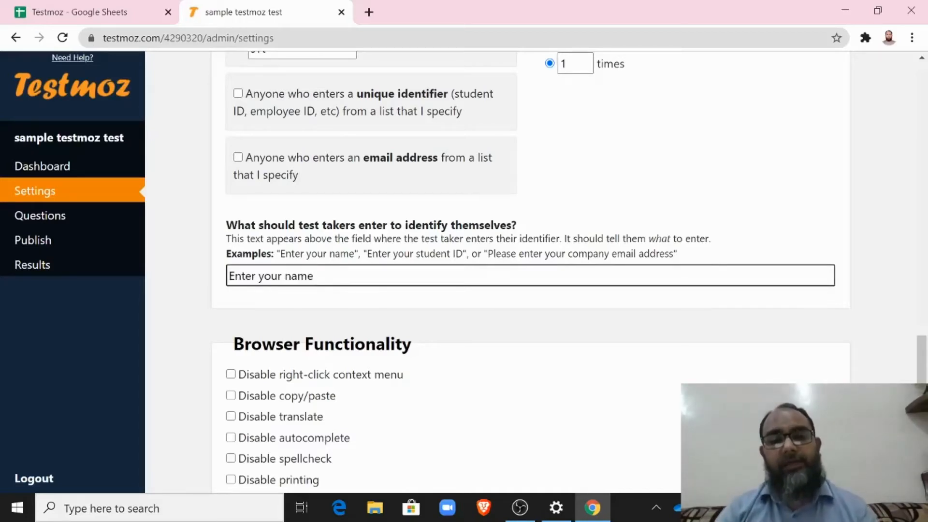
pyautogui.write('as ')
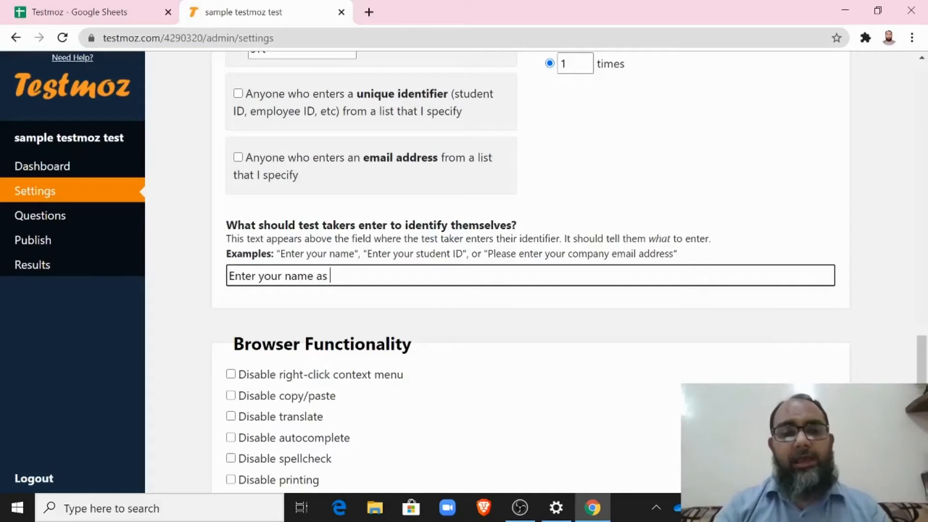
pyautogui.write('per ')
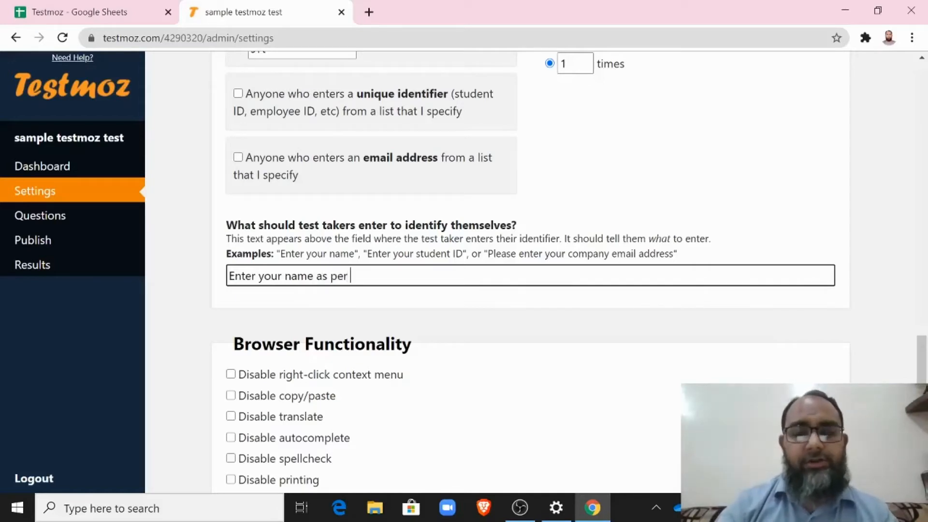
pyautogui.write('sch')
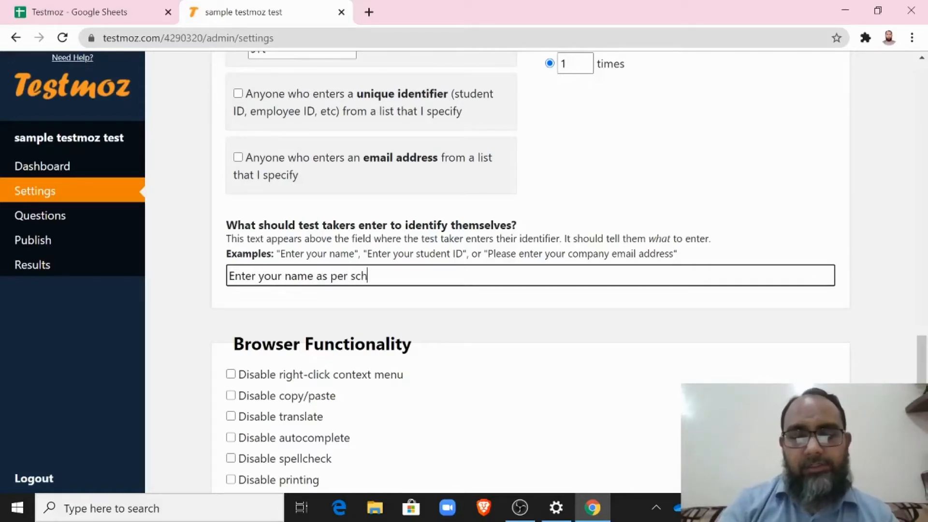
pyautogui.write('ool re')
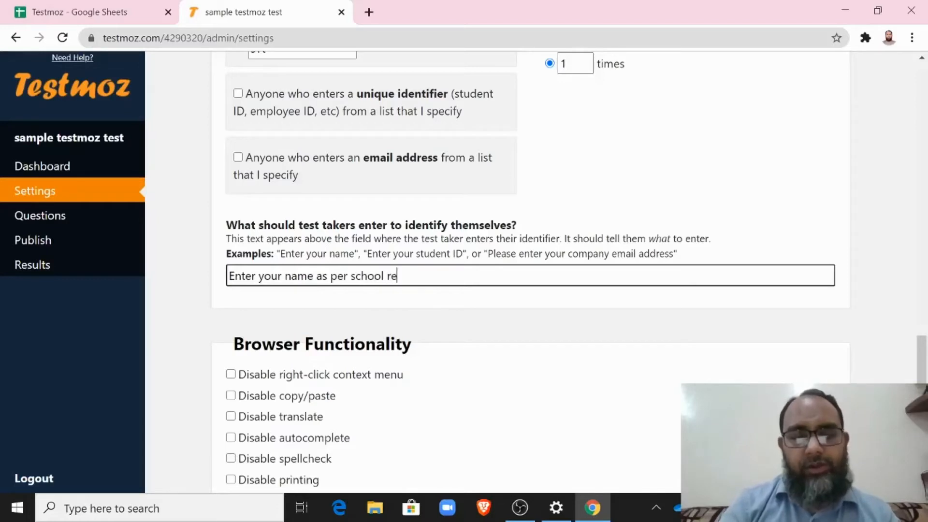
pyautogui.write('cords')
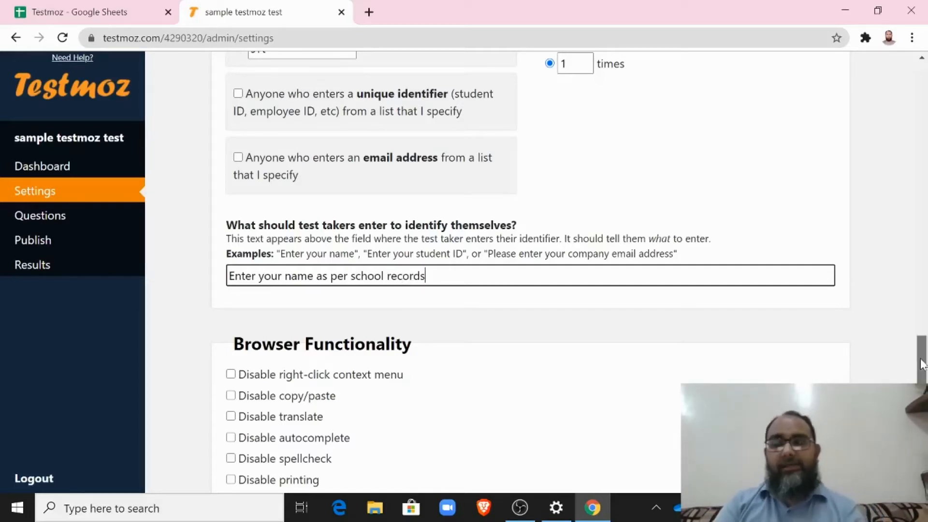
pyautogui.moveTo(920, 365); pyautogui.dragTo(923, 378)
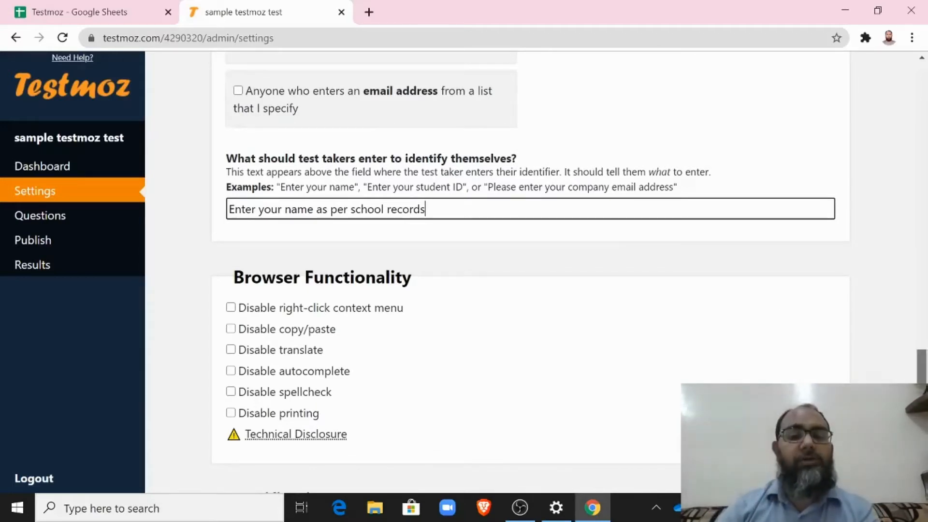
pyautogui.scroll(-3, 531, 270)
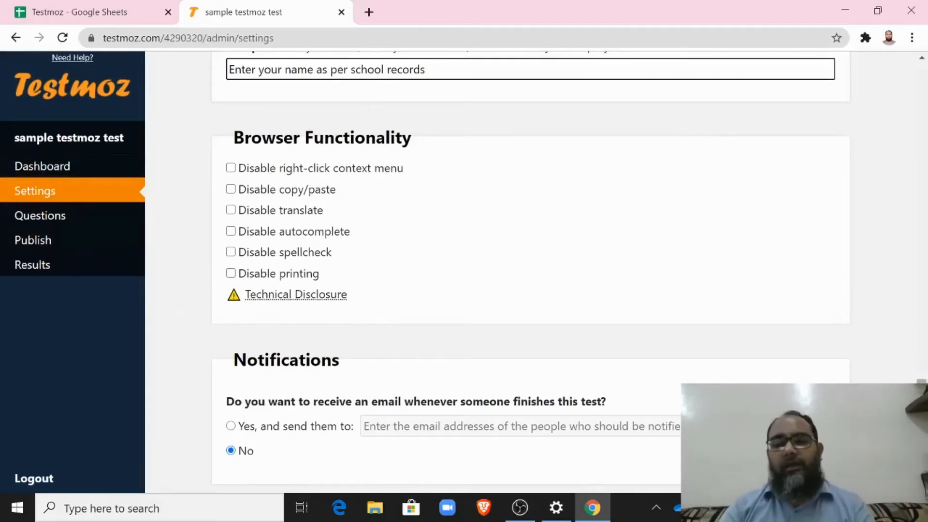
pyautogui.scroll(-1, 530, 276)
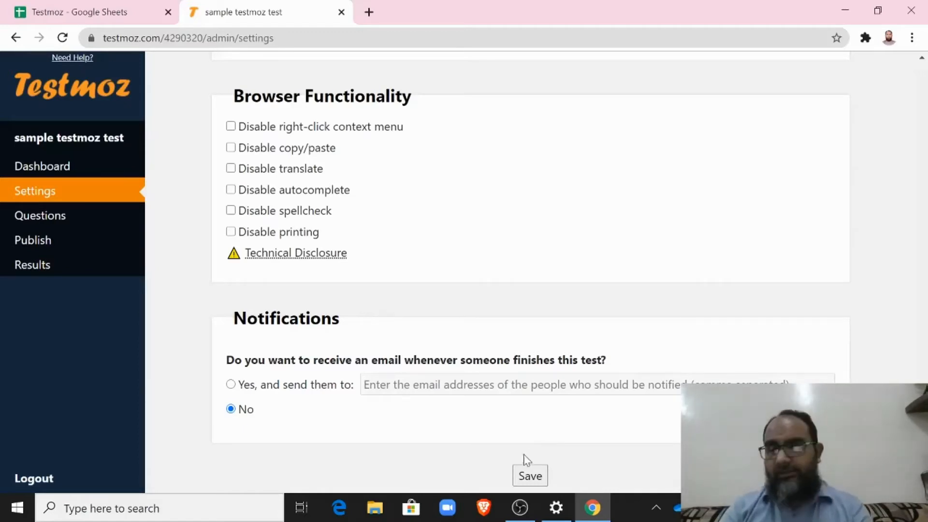
# Step: Save the test settings and browse the available question types in the Insert list
pyautogui.click(532, 475)
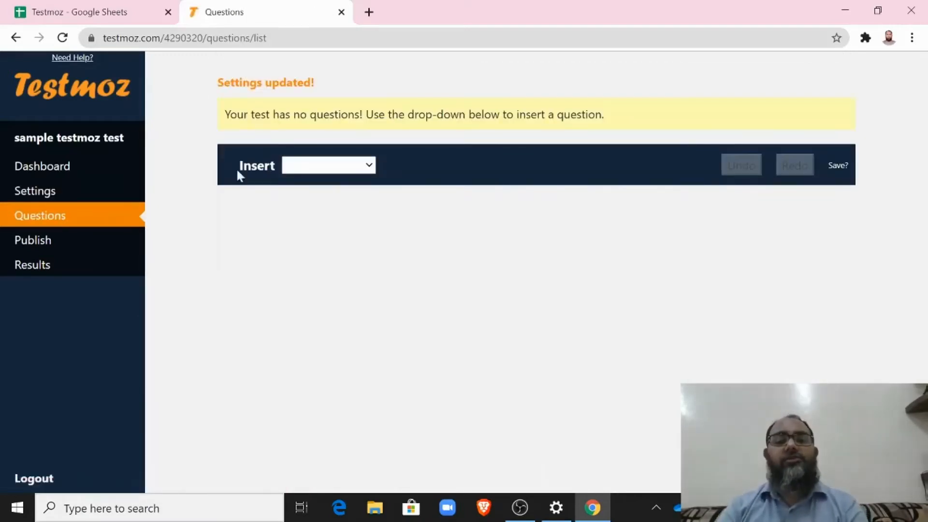
pyautogui.click(350, 154)
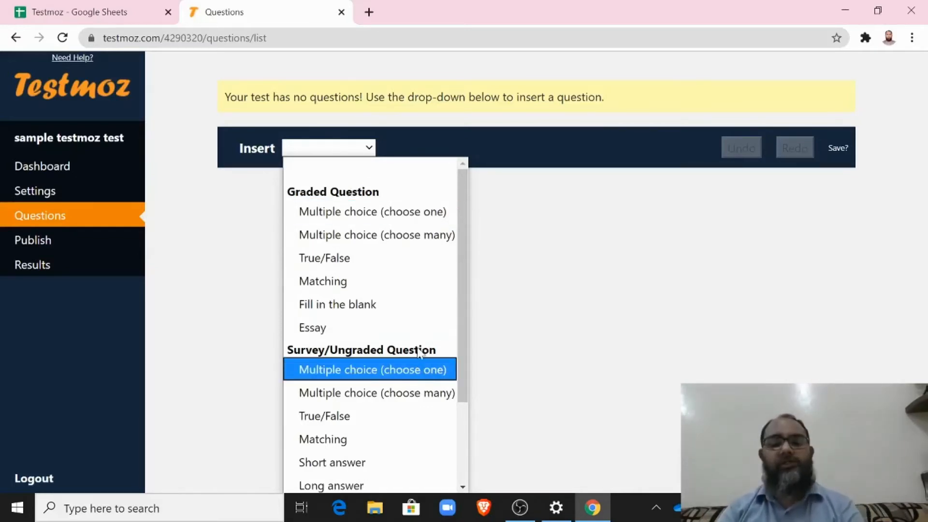
pyautogui.scroll(-2, 416, 276)
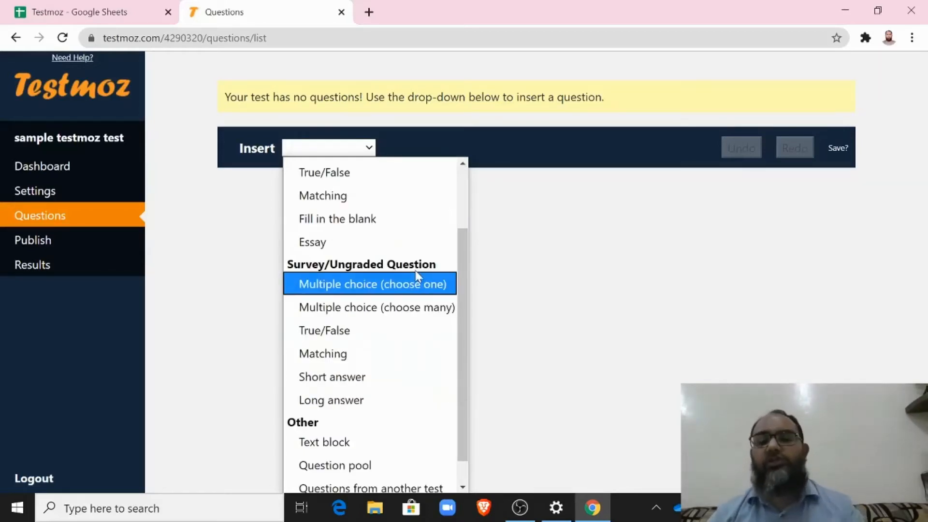
pyautogui.scroll(2, 416, 273)
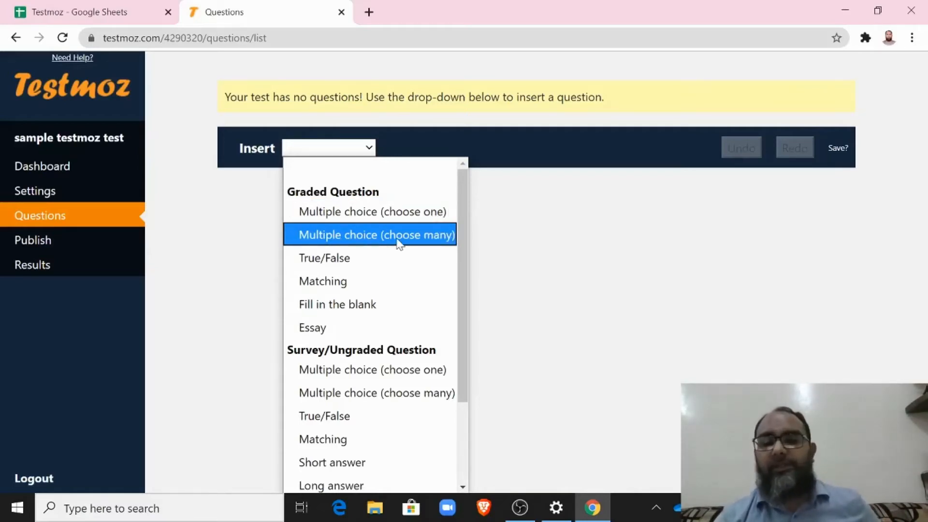
# Step: Insert a single-answer multiple choice question 1 and fill choices 5 and 6
pyautogui.click(379, 217)
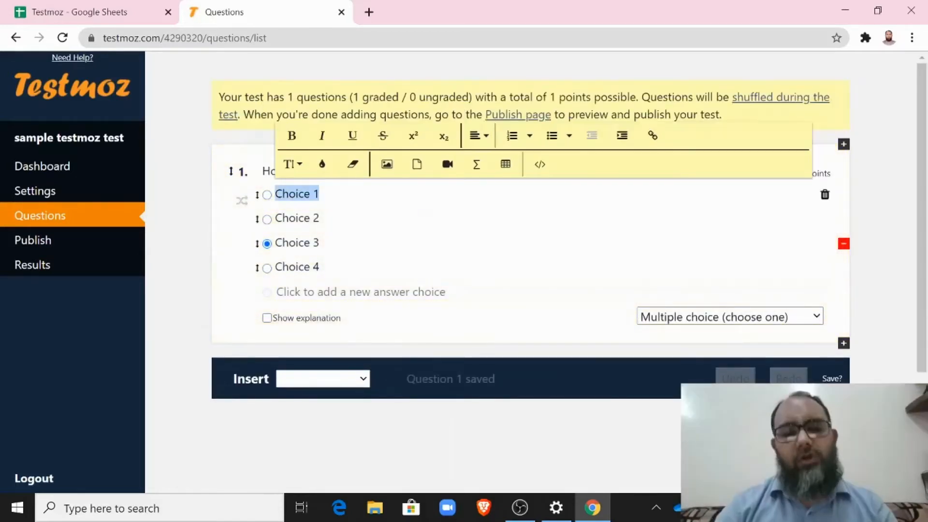
pyautogui.write('5')
pyautogui.click(299, 221)
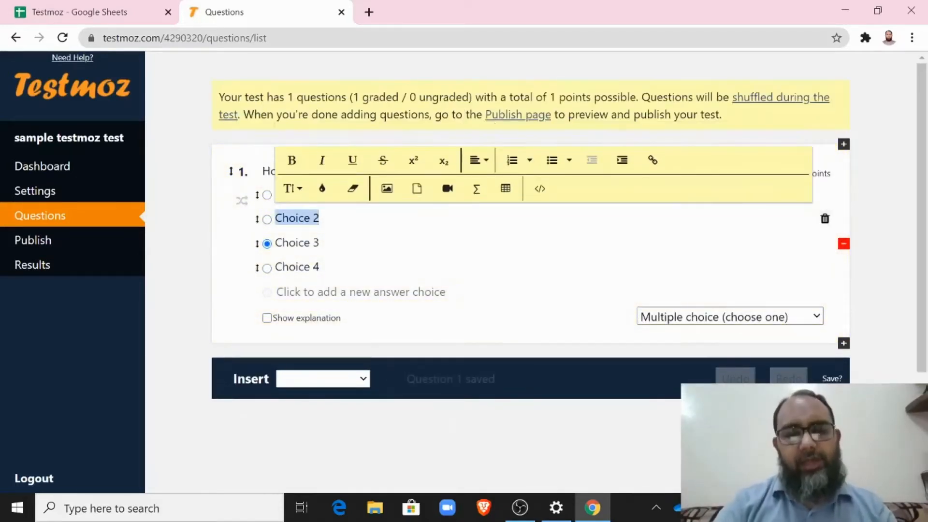
pyautogui.write('6')
pyautogui.click(300, 243)
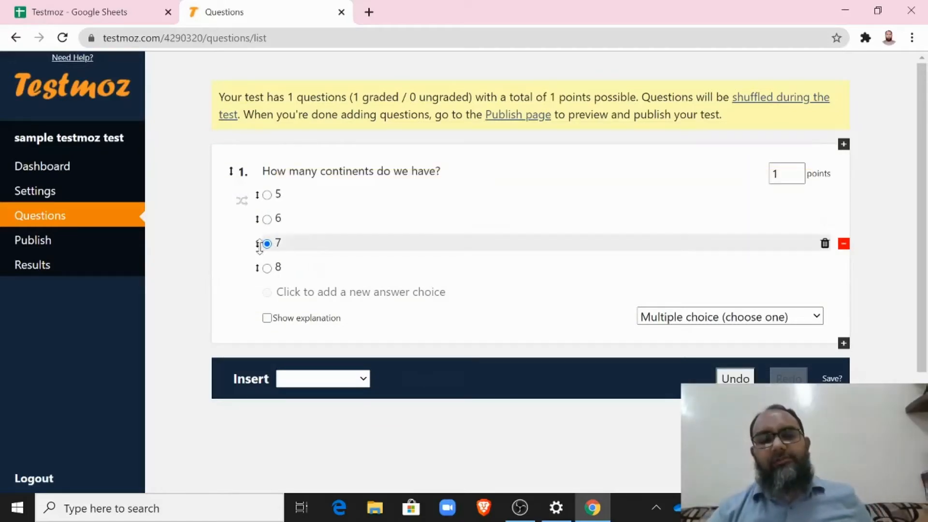
# Step: Mark 7 as the correct answer for question 1
pyautogui.click(267, 219)
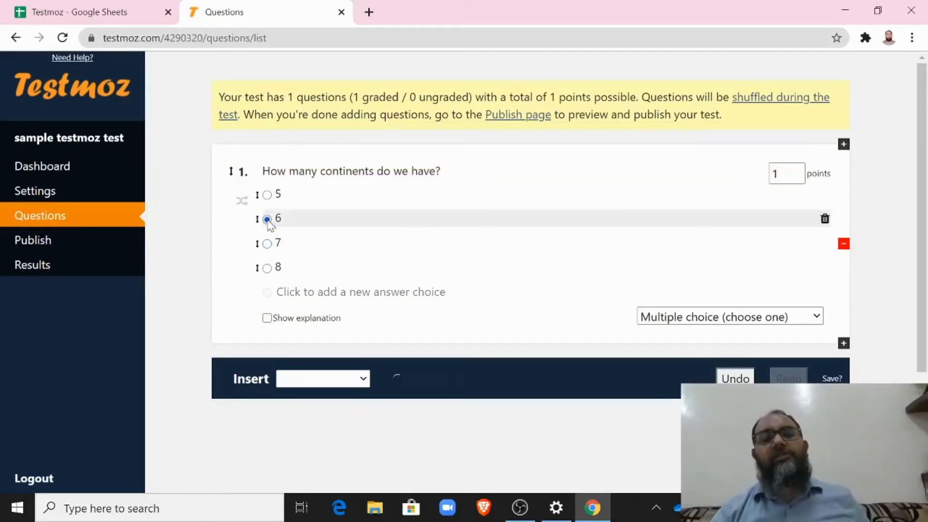
pyautogui.click(267, 195)
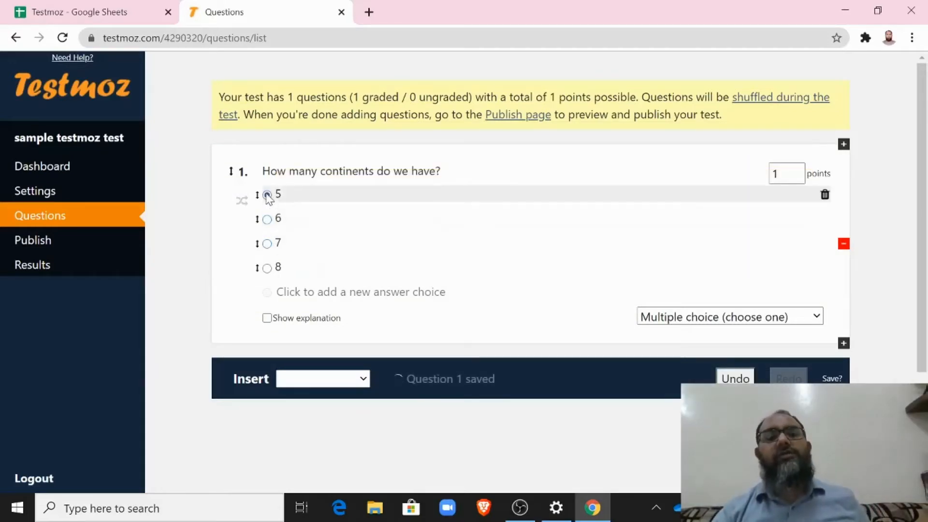
pyautogui.click(267, 269)
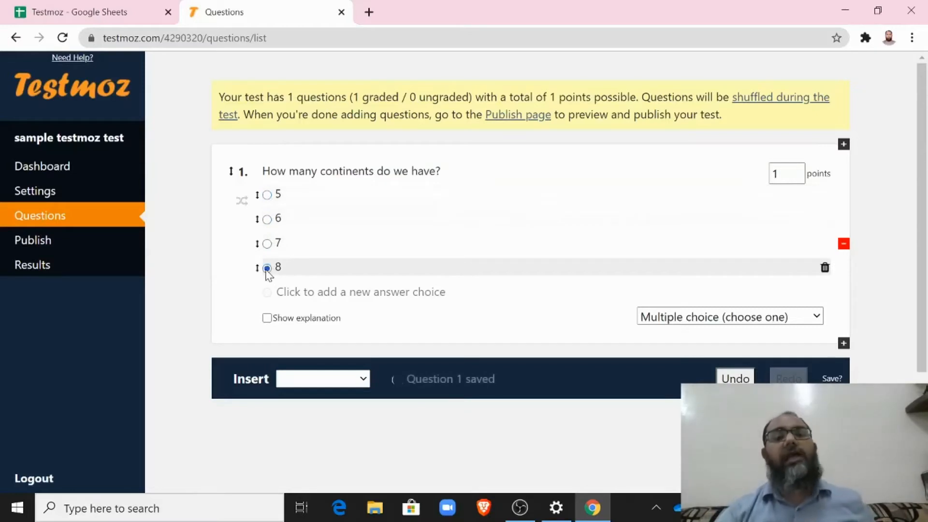
pyautogui.click(267, 243)
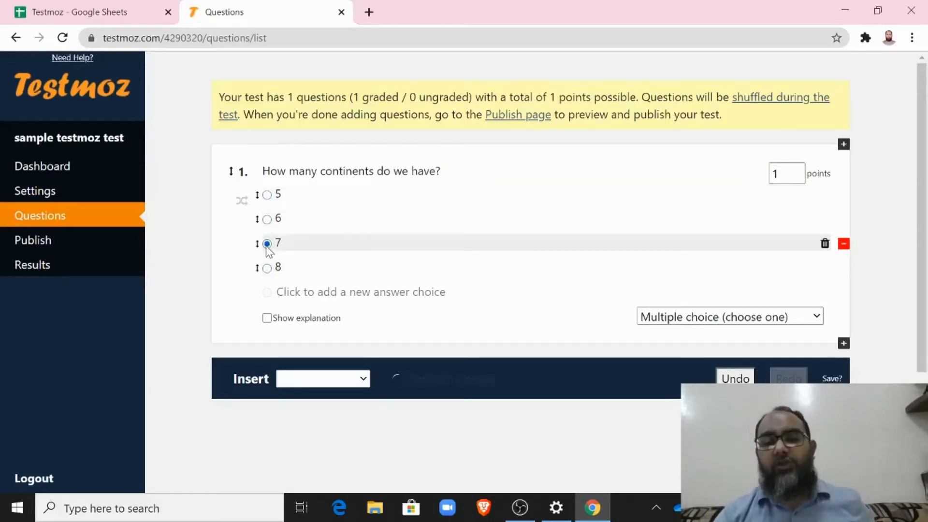
pyautogui.click(268, 221)
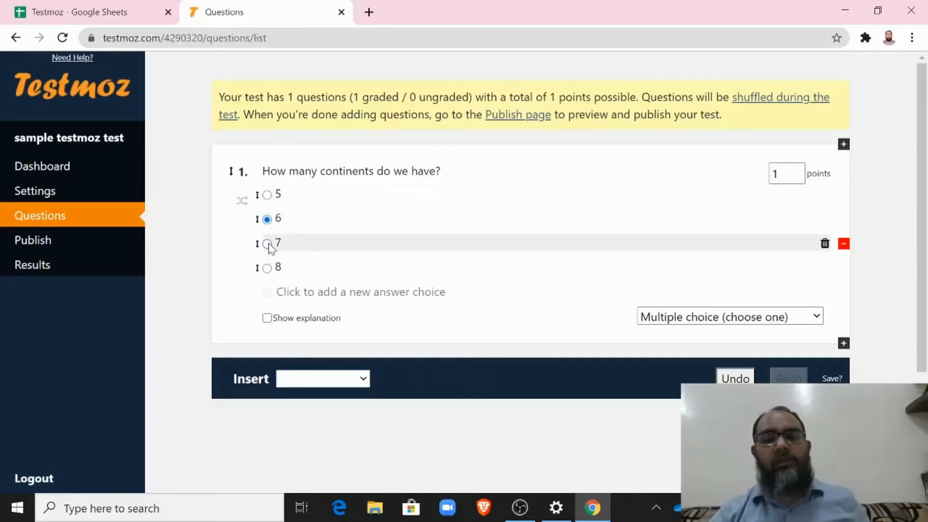
pyautogui.click(267, 244)
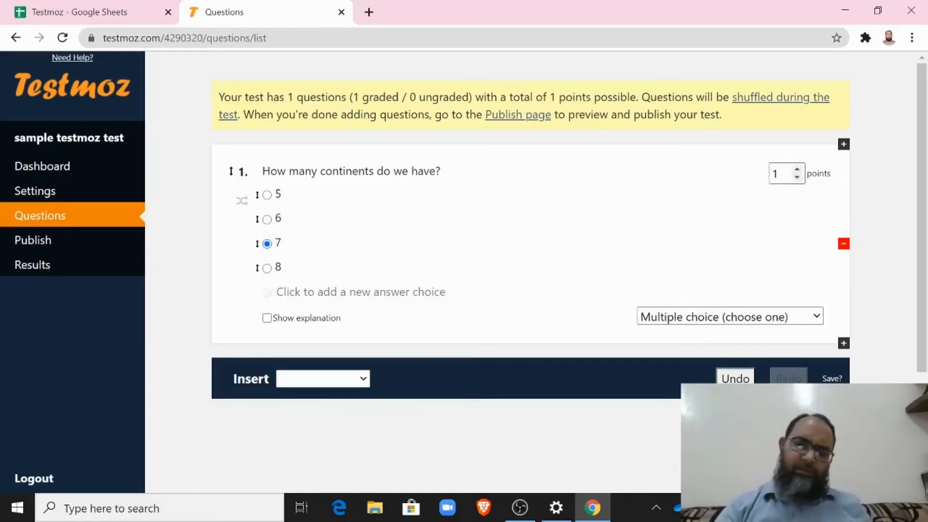
# Step: Set question 1's point value back to 1
pyautogui.click(785, 175)
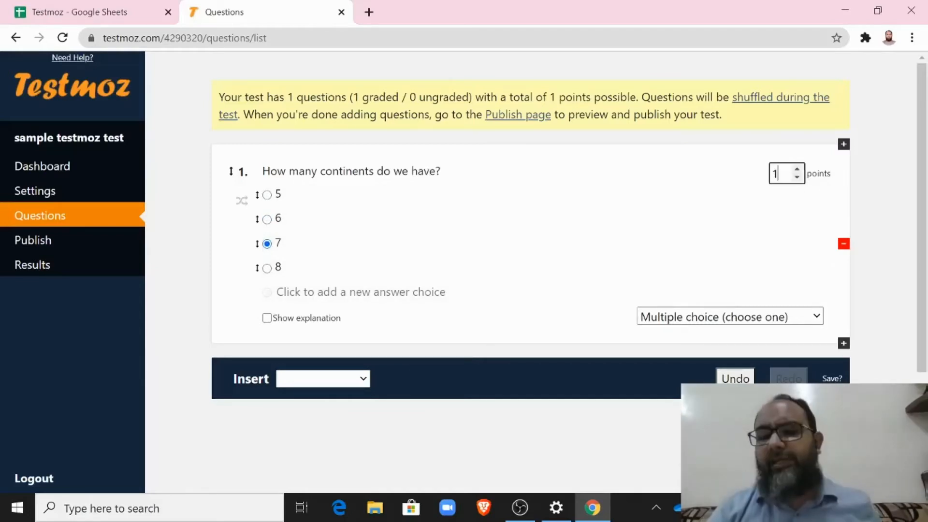
pyautogui.click(796, 169)
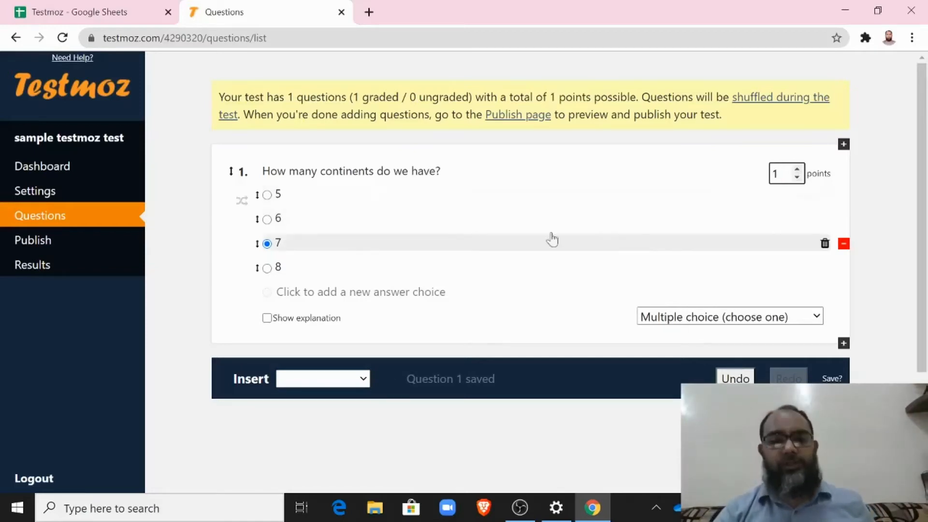
pyautogui.click(361, 379)
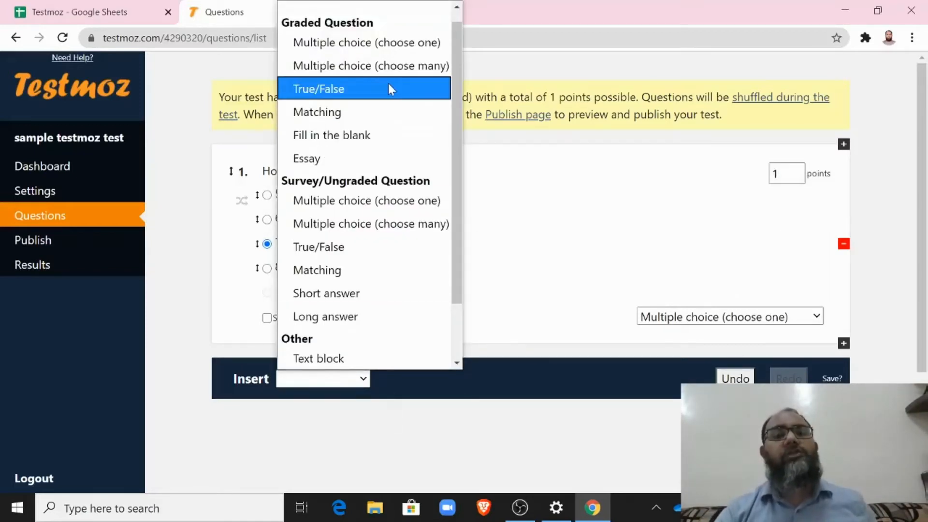
# Step: Add choose-many question 2, 'Which of the following are emirates of the UAE?', with choices Sharjah, Abu Dhabi, Dubai, Al Ain
pyautogui.click(359, 69)
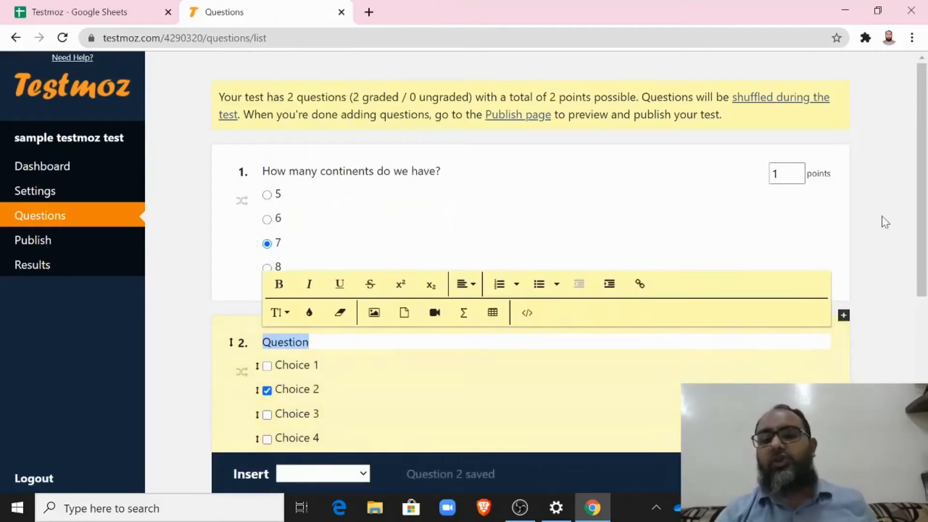
pyautogui.scroll(-1, 923, 245)
pyautogui.scroll(-2, 923, 245)
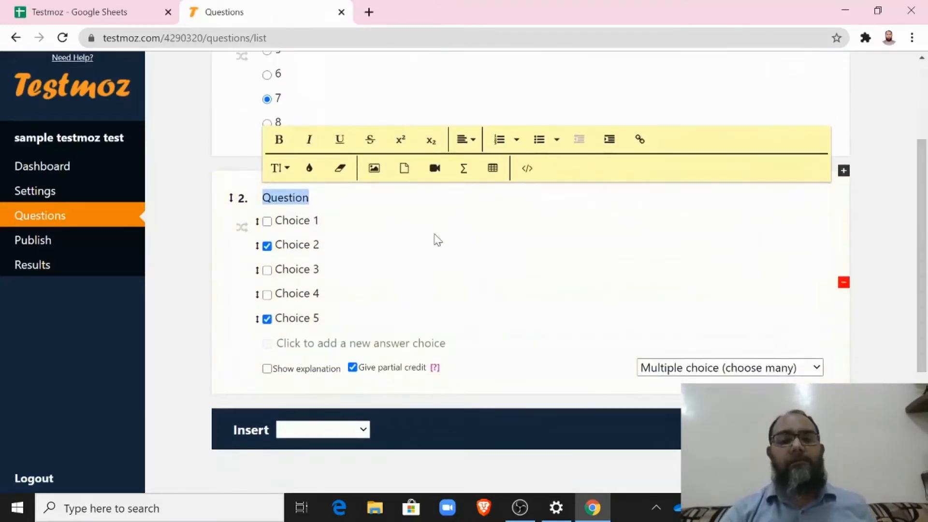
pyautogui.write('Which of the following are')
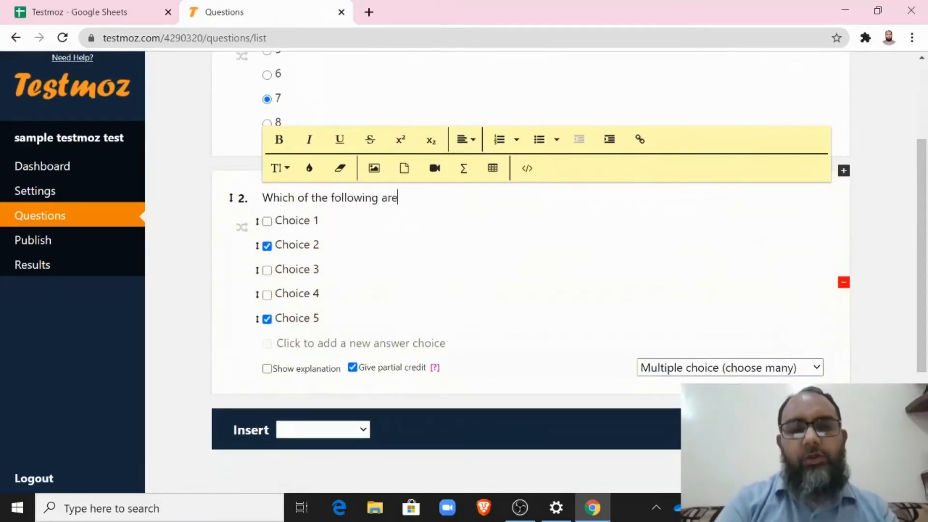
pyautogui.write(' emirates of the UAE?')
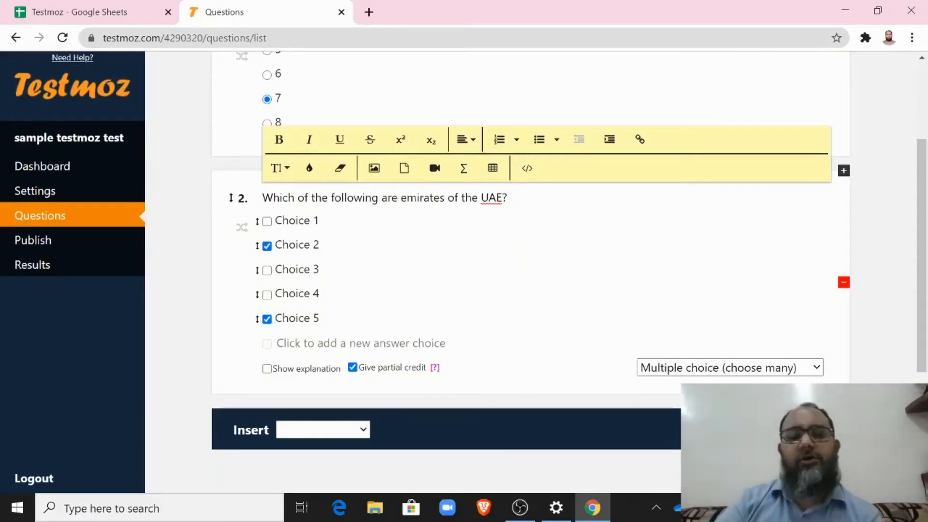
pyautogui.press('Tab')
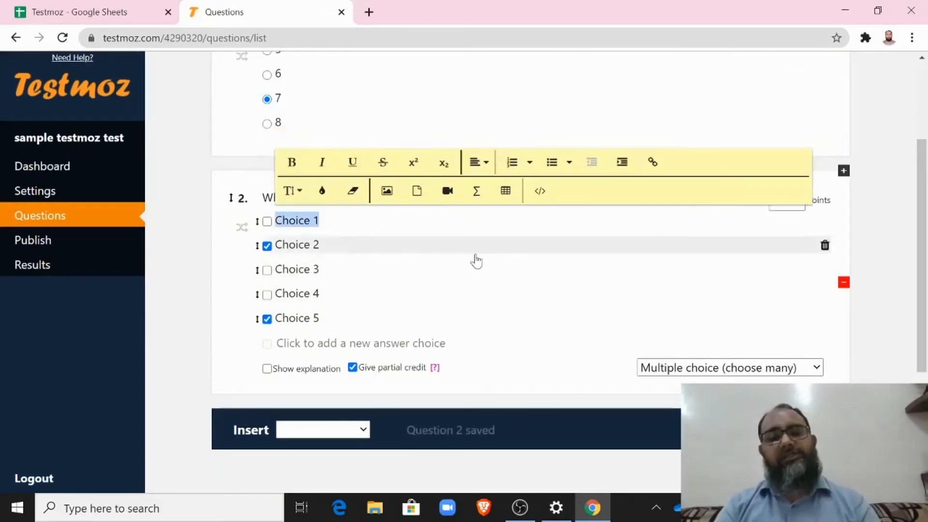
pyautogui.write('Sharjah')
pyautogui.press('Tab')
pyautogui.write('Abu Dhabi')
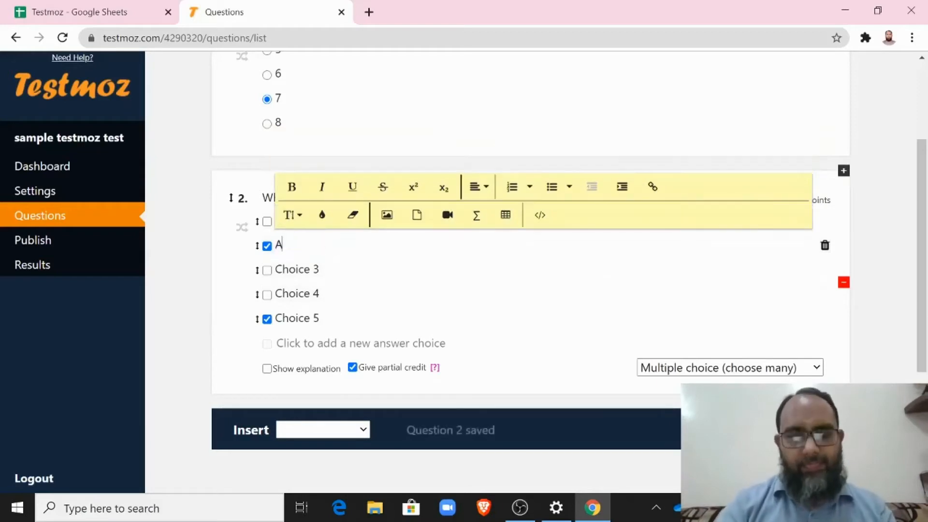
pyautogui.press('Tab')
pyautogui.write('Dubai')
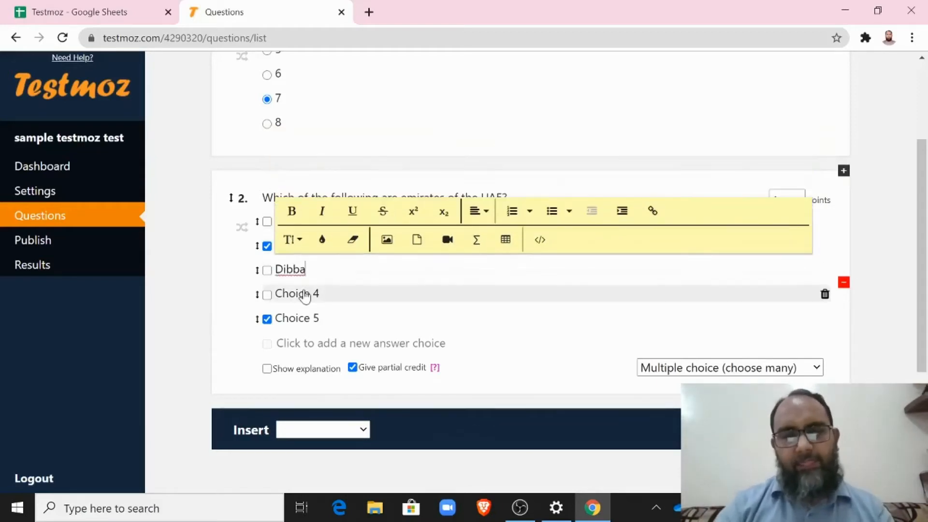
pyautogui.press('Tab')
pyautogui.write('Al Ain')
# Step: Delete the unused fifth choice and make question 2 worth 2 points
pyautogui.click(824, 319)
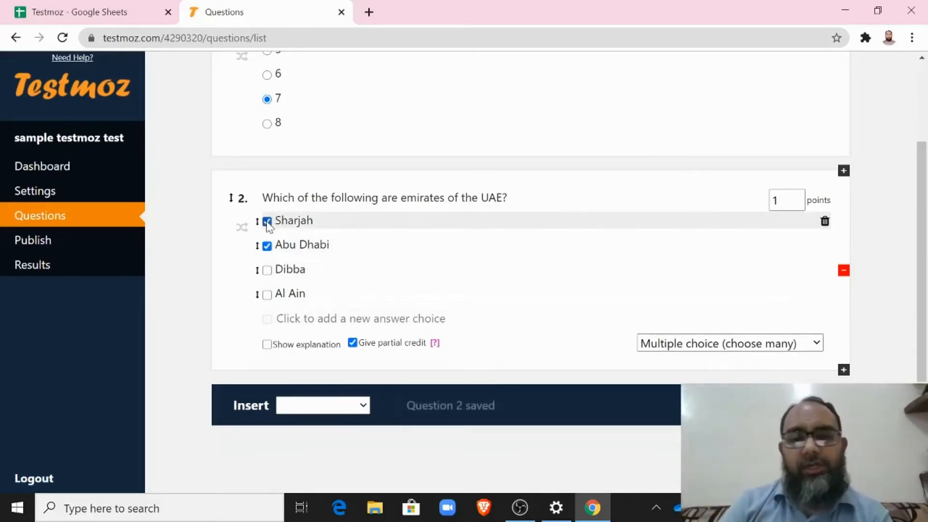
pyautogui.click(778, 200)
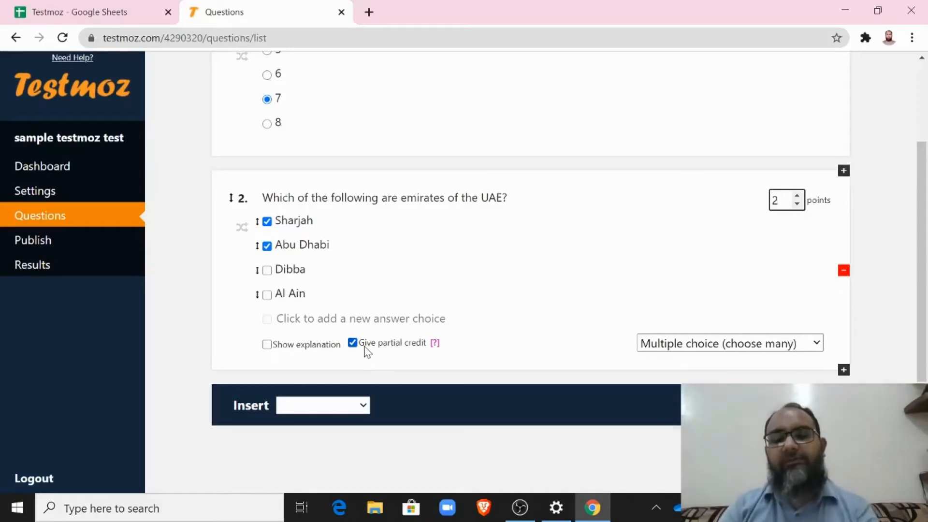
pyautogui.moveTo(435, 344)
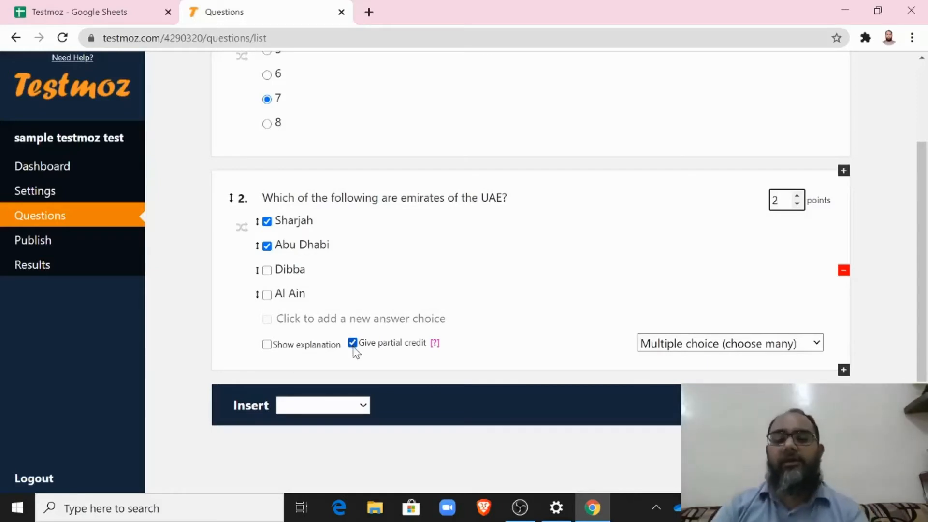
# Step: Add True/False question 3, 'The UAE is a continent.', with False marked correct
pyautogui.click(323, 405)
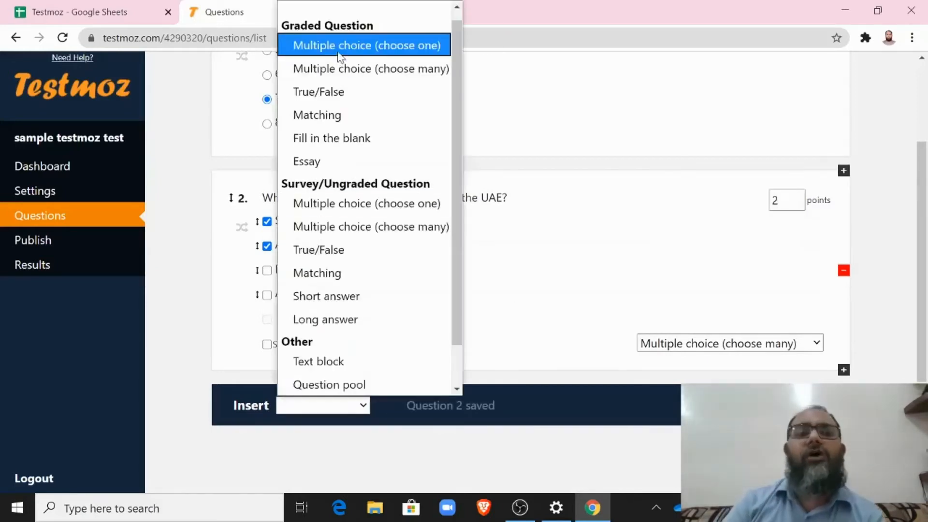
pyautogui.click(341, 91)
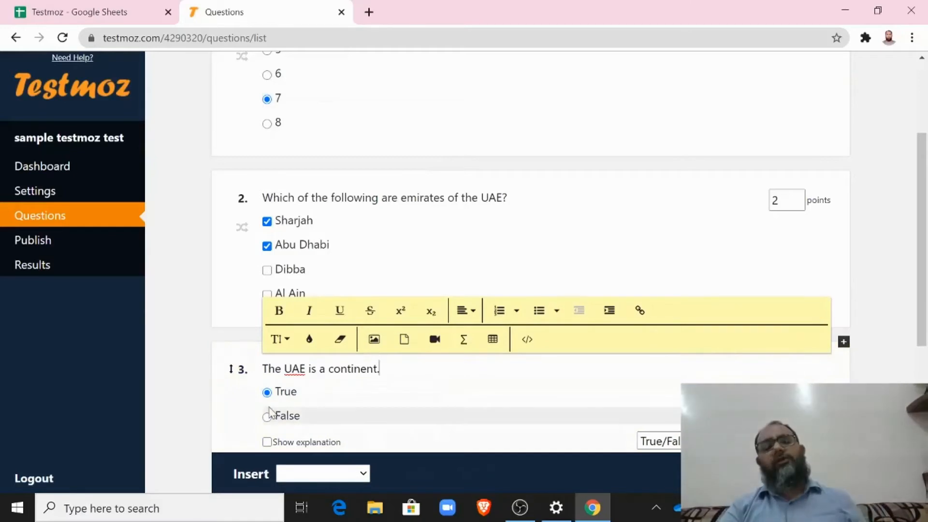
pyautogui.scroll(-1, 922, 328)
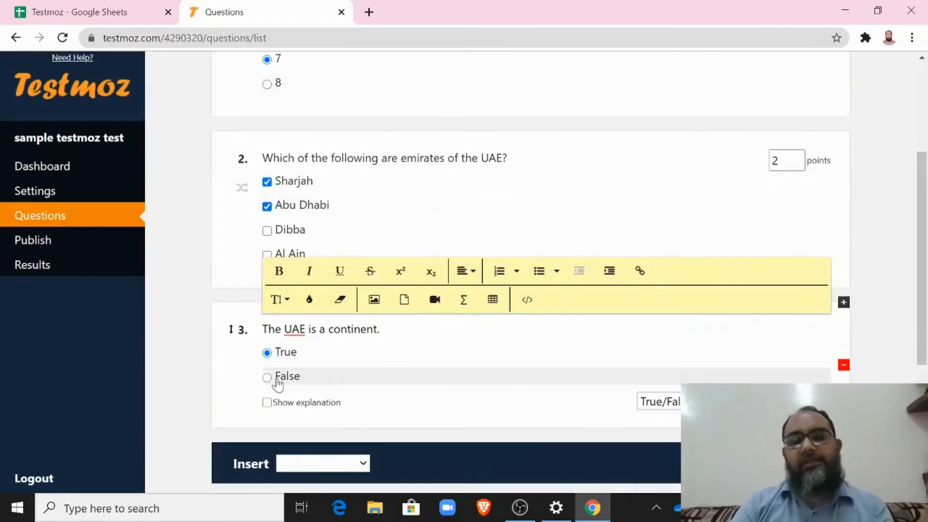
pyautogui.click(268, 379)
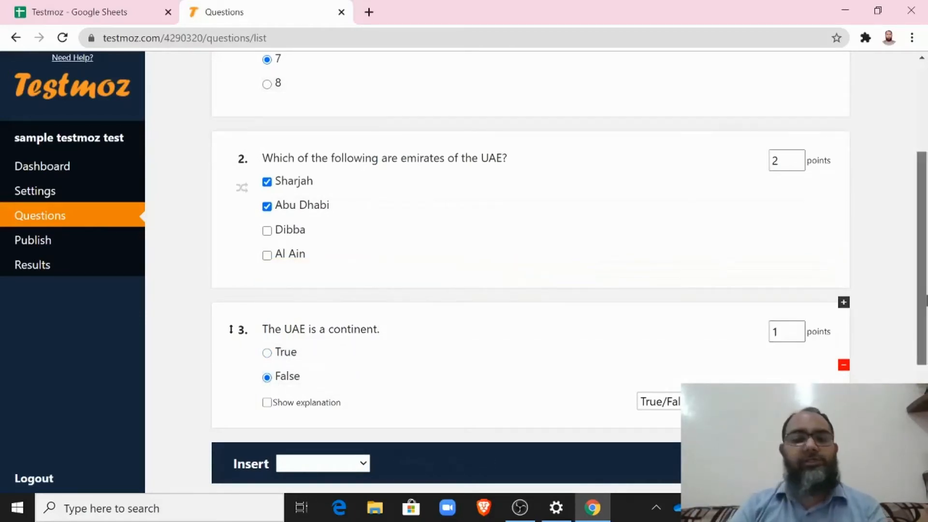
pyautogui.scroll(-2, 843, 352)
# Step: Insert matching question 4, add another country row, and replace the placeholder answer text
pyautogui.click(338, 366)
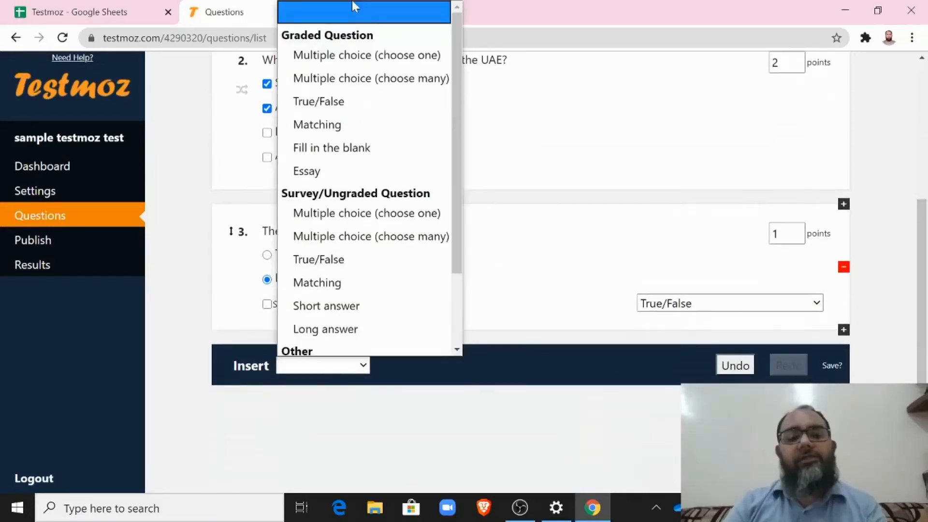
pyautogui.click(325, 129)
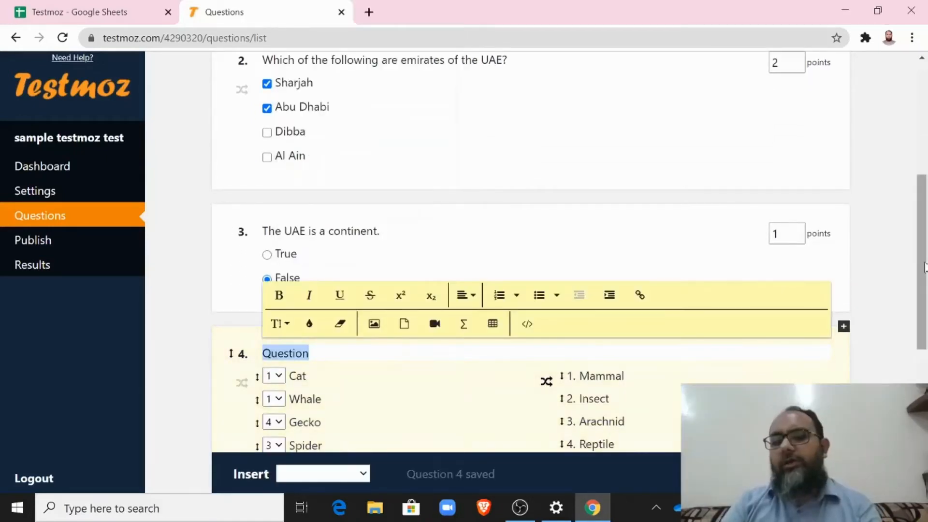
pyautogui.scroll(-3, 897, 249)
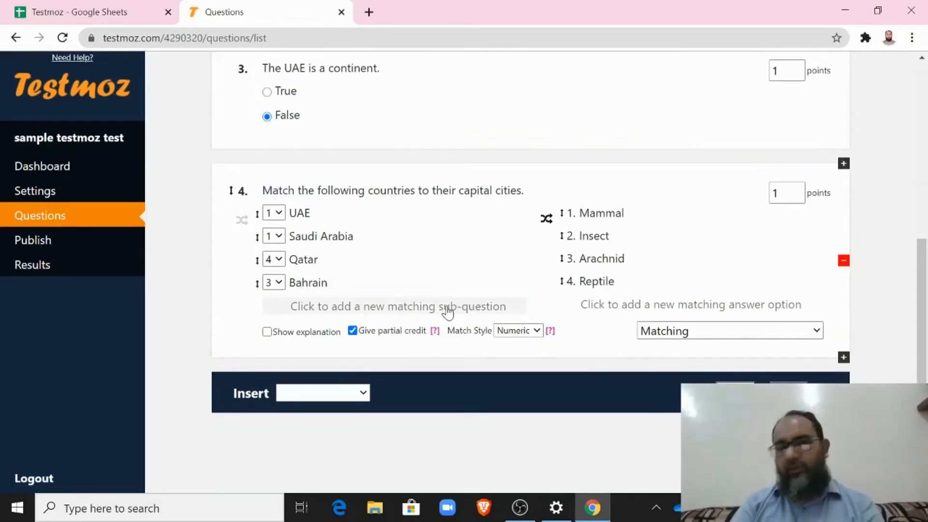
pyautogui.click(448, 313)
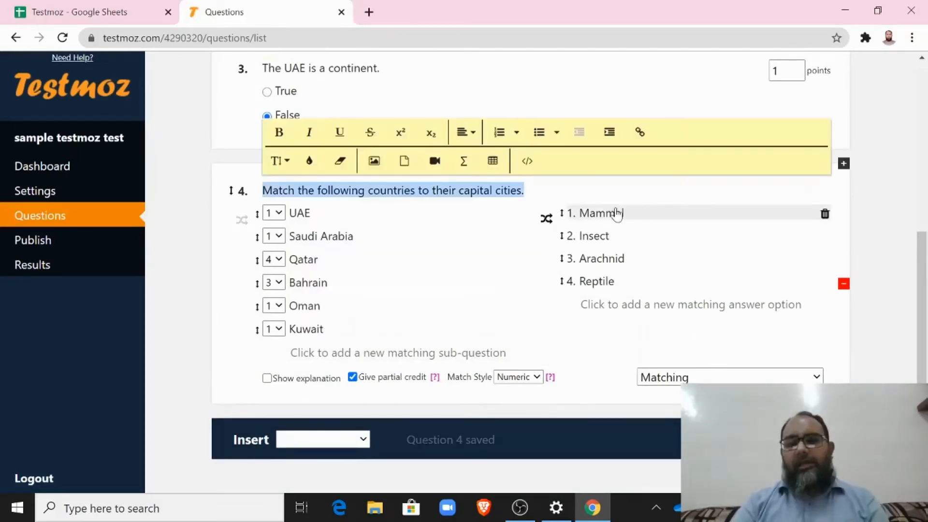
pyautogui.doubleClick(614, 213)
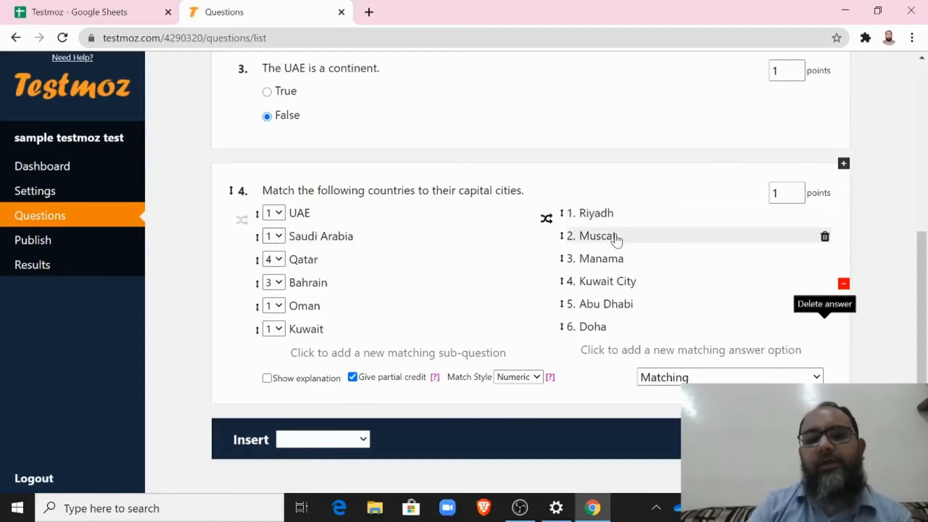
# Step: Match Oman to Muscat, Kuwait to Kuwait City, UAE to Abu Dhabi, and Qatar to Doha
pyautogui.click(273, 306)
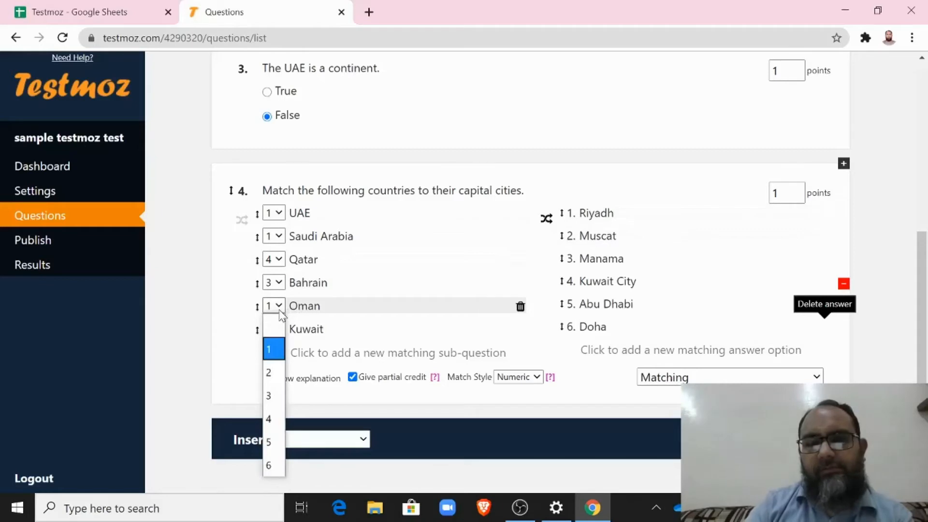
pyautogui.click(269, 373)
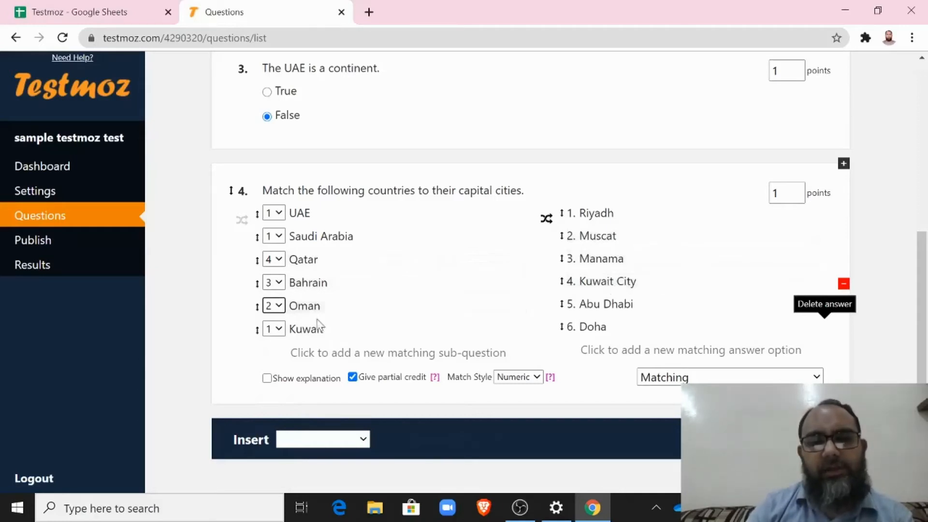
pyautogui.click(273, 328)
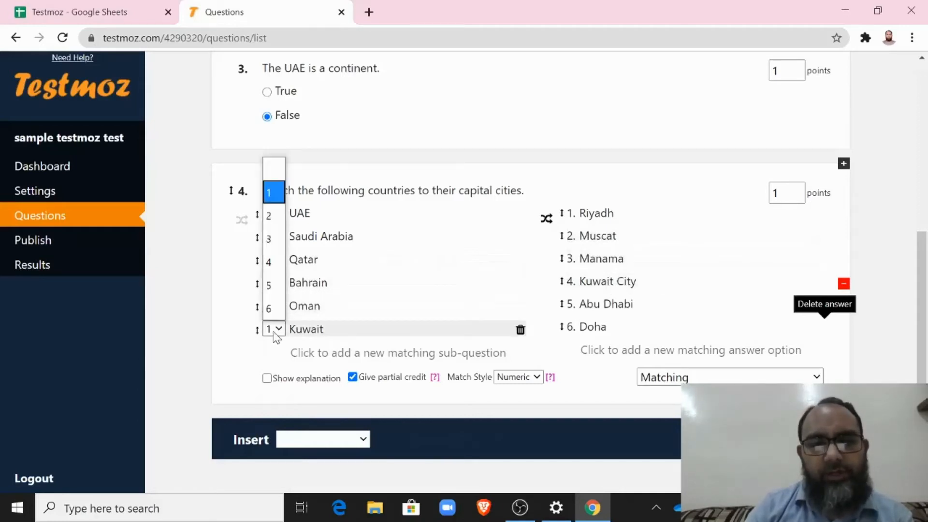
pyautogui.click(272, 269)
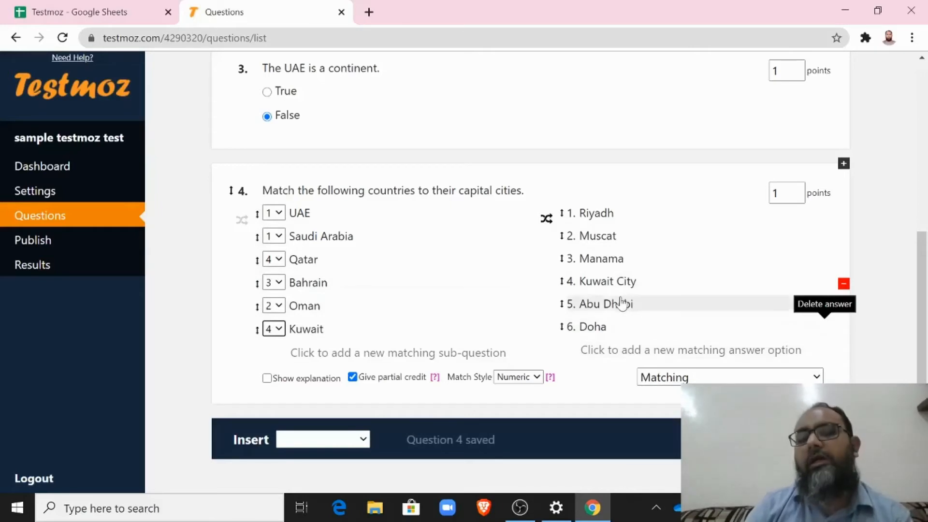
pyautogui.click(275, 219)
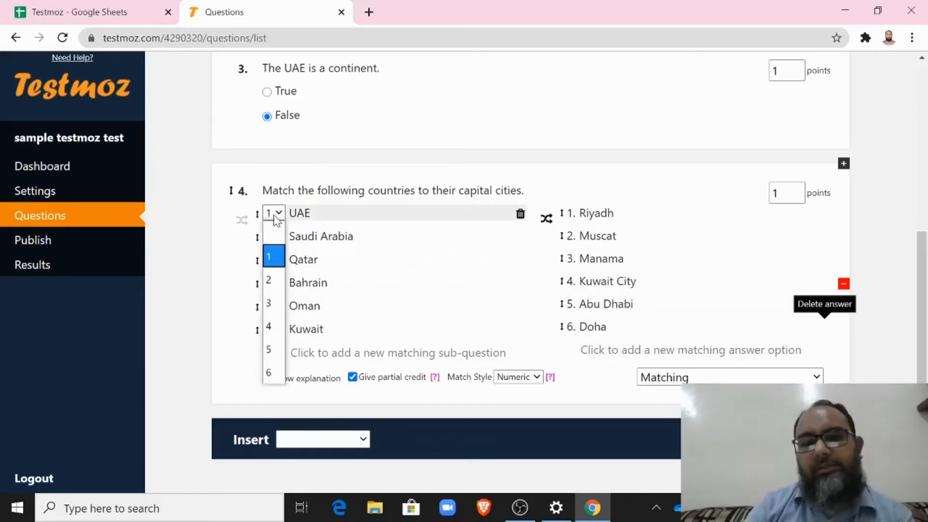
pyautogui.click(274, 356)
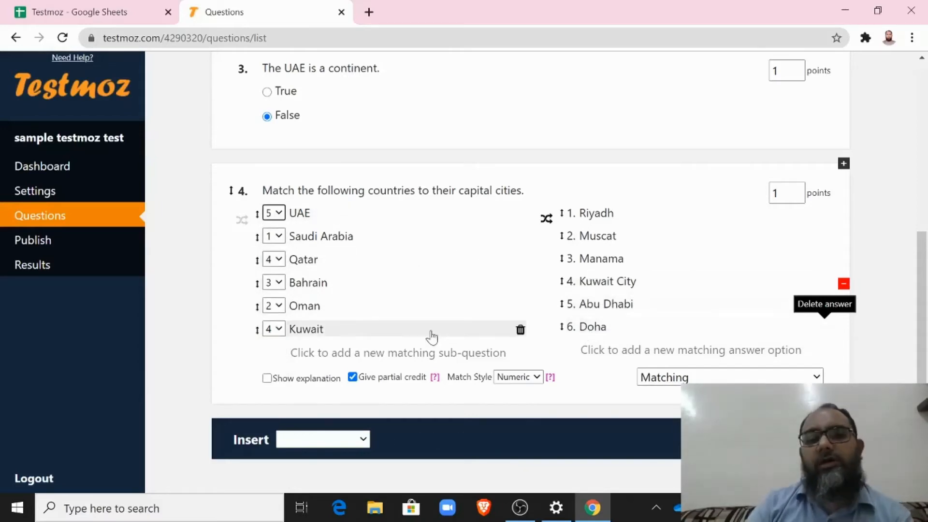
pyautogui.click(278, 262)
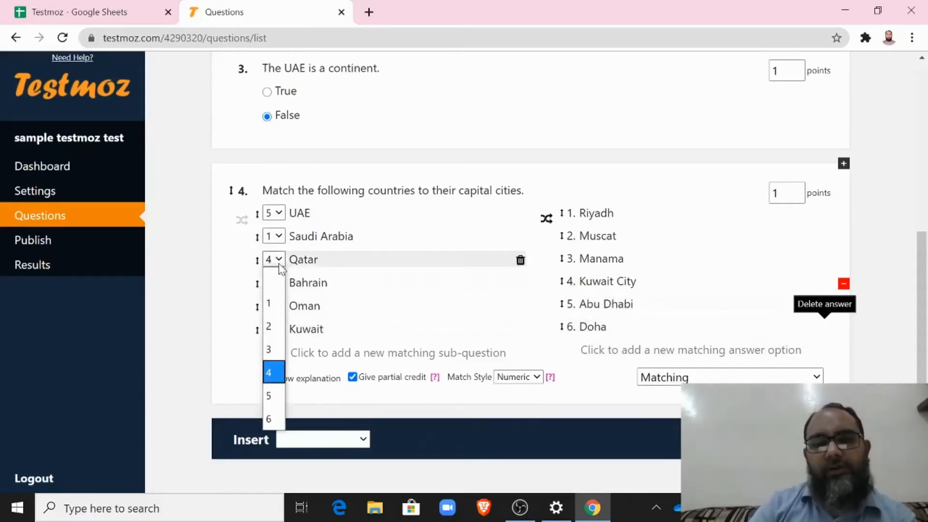
pyautogui.click(268, 419)
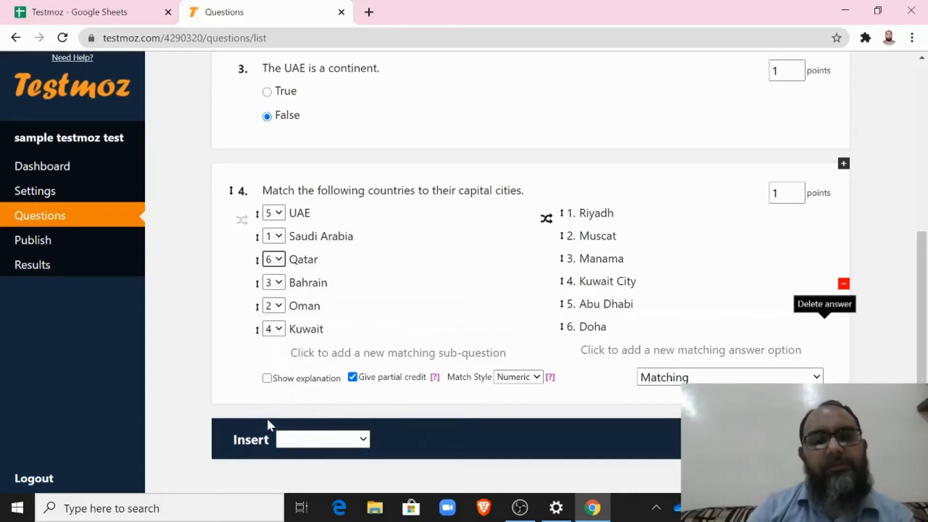
# Step: Set question 4's point value to 6
pyautogui.doubleClick(775, 193)
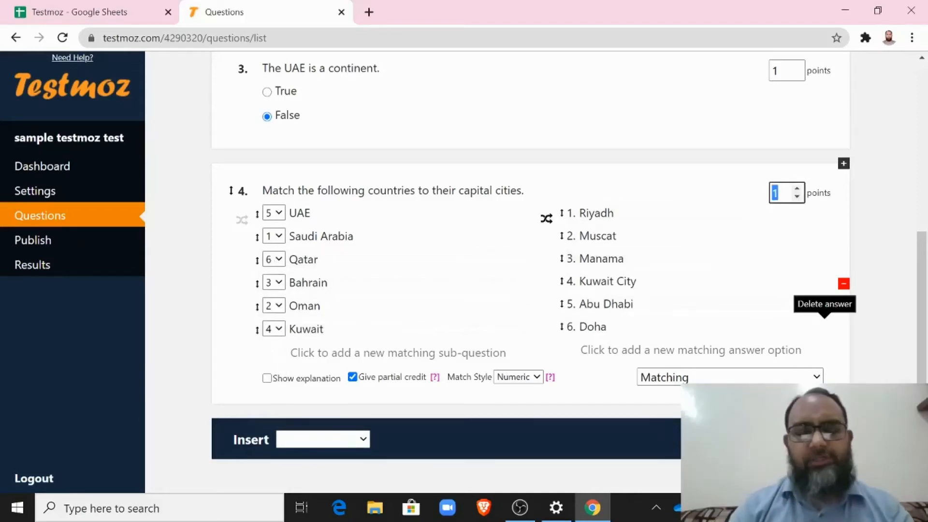
pyautogui.write('6')
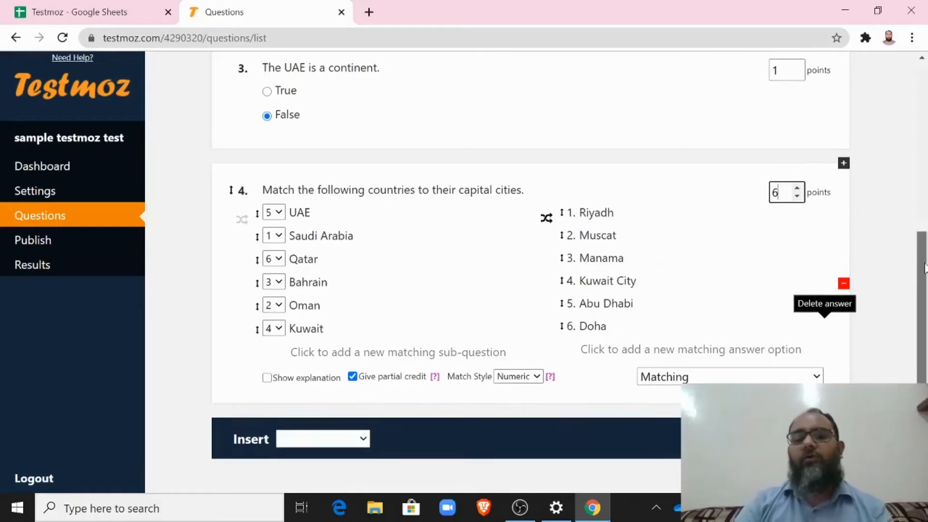
pyautogui.scroll(-3, 924, 268)
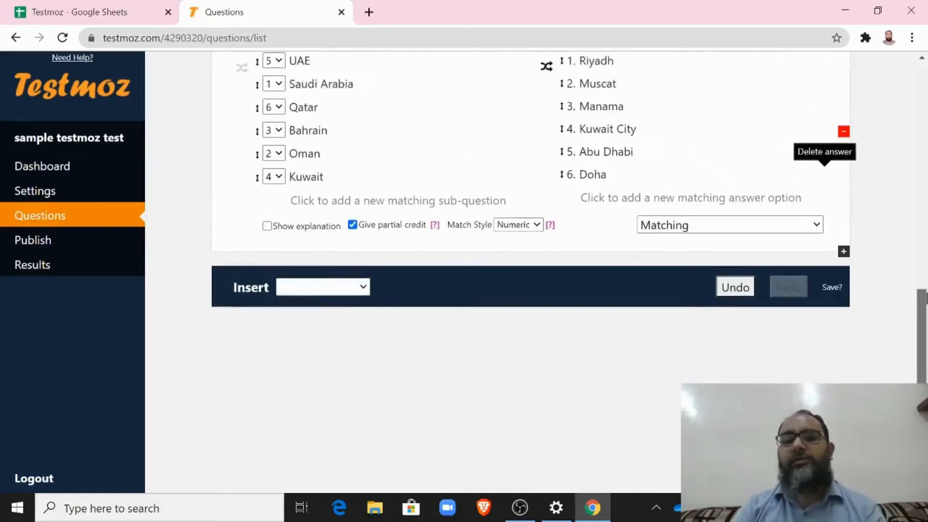
pyautogui.scroll(2, 925, 296)
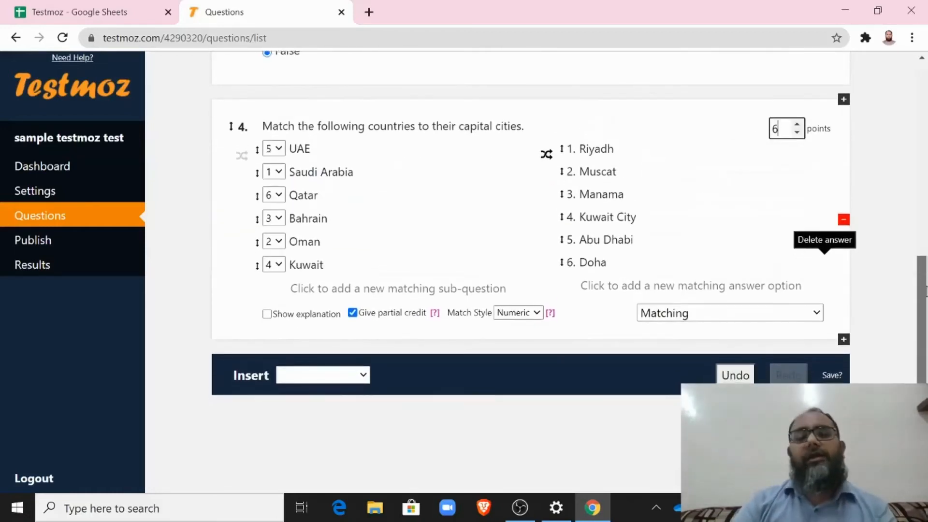
pyautogui.scroll(1, 925, 290)
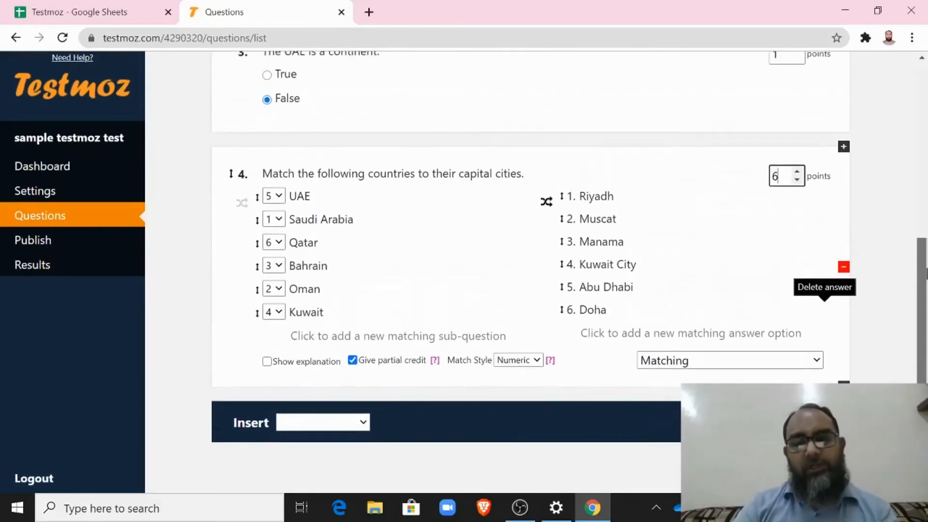
pyautogui.scroll(-1, 925, 273)
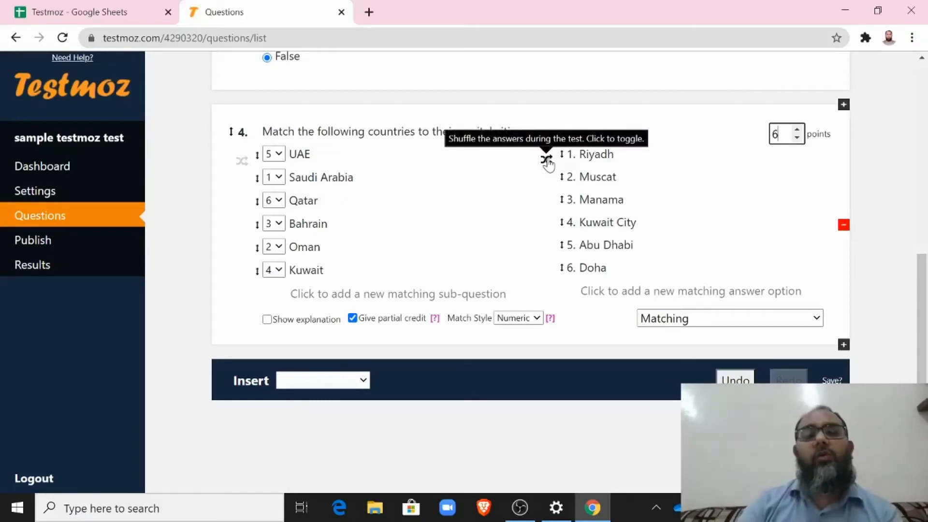
# Step: Turn off shuffling of the country clues and turn on shuffling of the capital answers
pyautogui.click(240, 161)
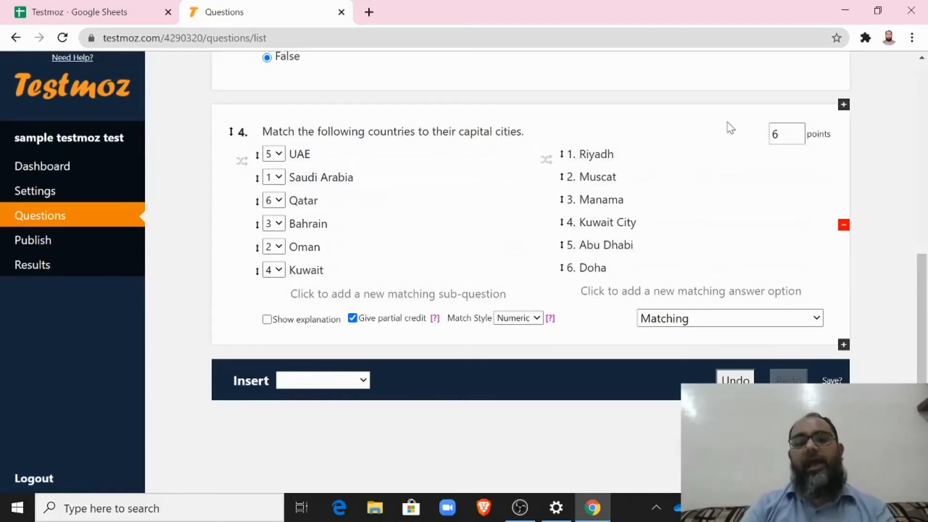
pyautogui.click(546, 160)
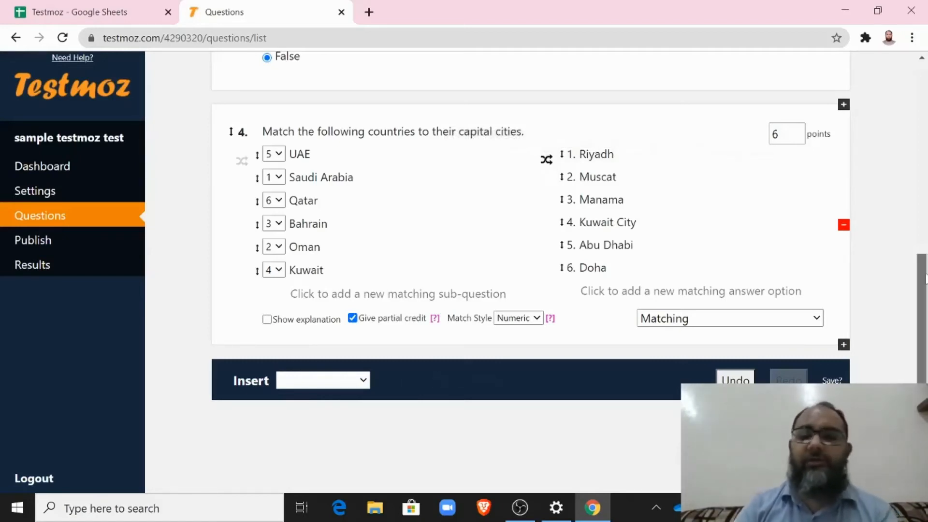
pyautogui.moveTo(924, 279); pyautogui.dragTo(924, 354)
pyautogui.scroll(1, 530, 271)
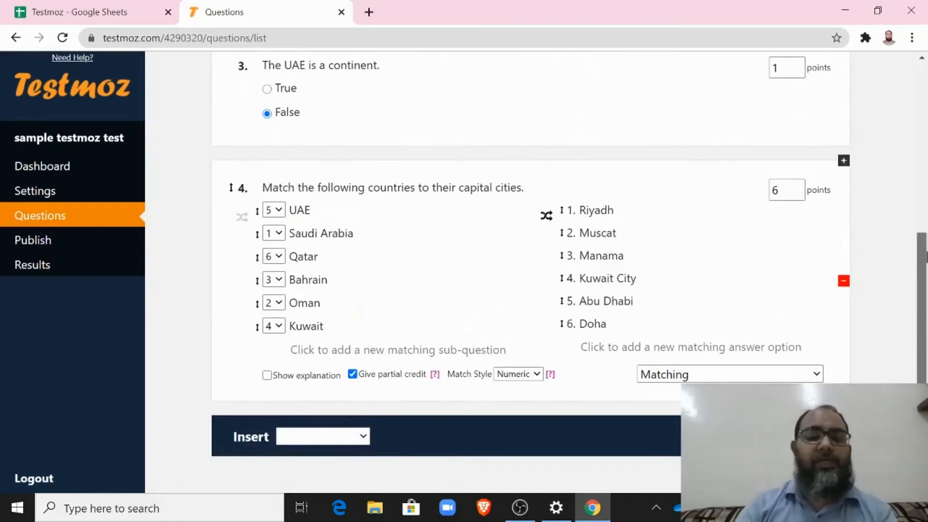
pyautogui.click(363, 436)
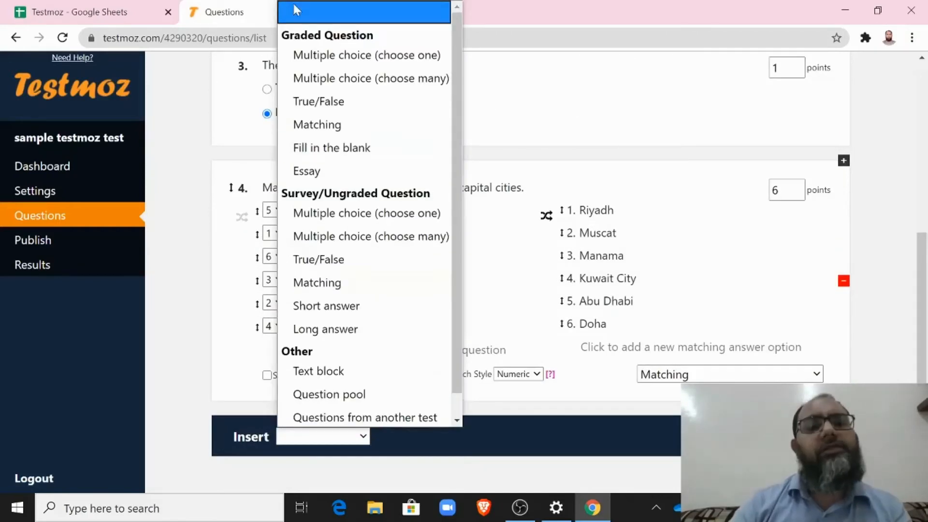
# Step: Add fill-in-the-blank question 5 accepting 'Abu Dhabi', with case-sensitive grading left off
pyautogui.click(333, 148)
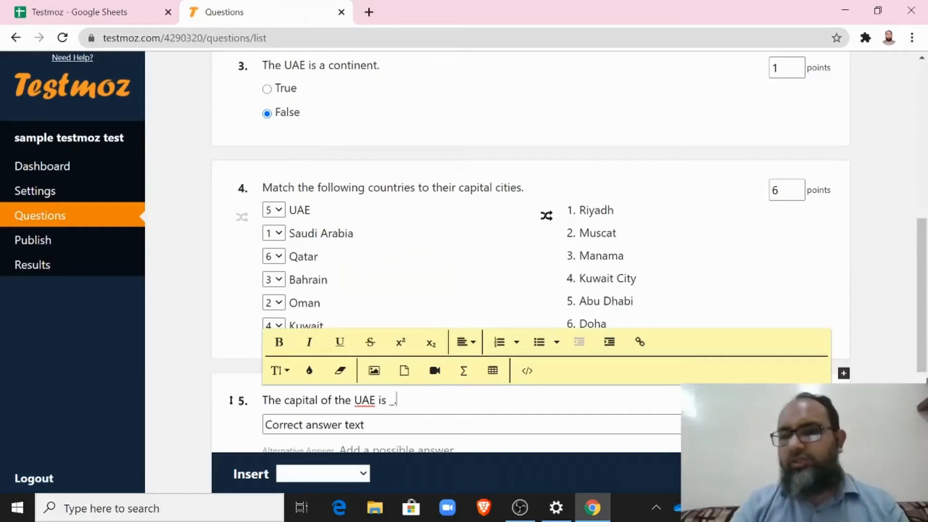
pyautogui.scroll(-3, 918, 370)
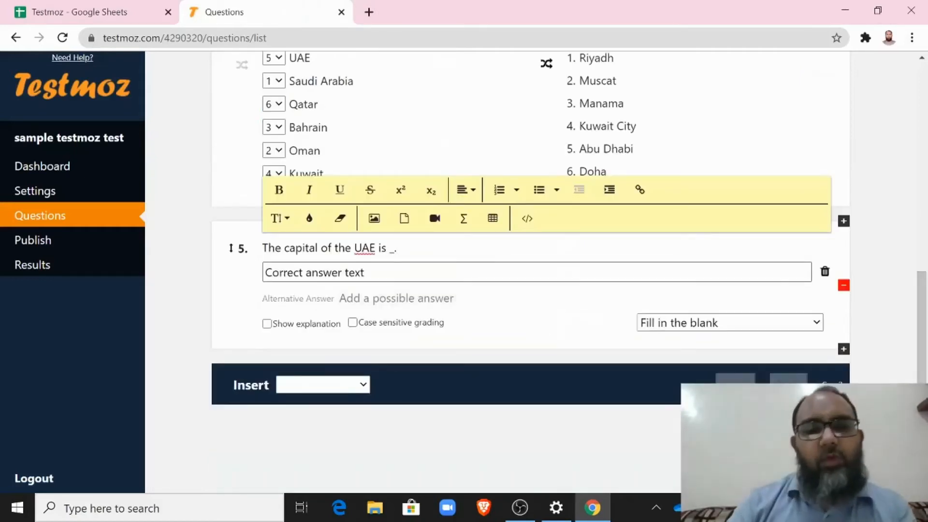
pyautogui.click(281, 278)
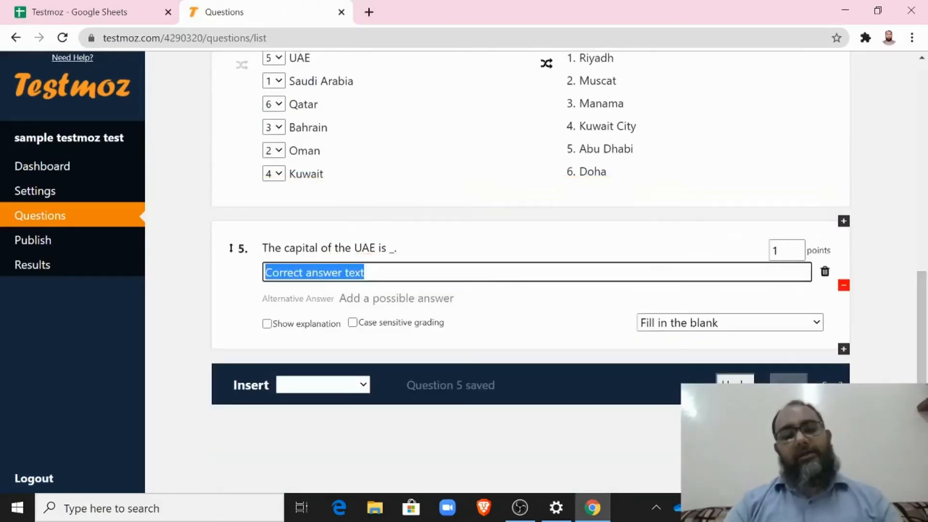
pyautogui.write('Abu Dhabi')
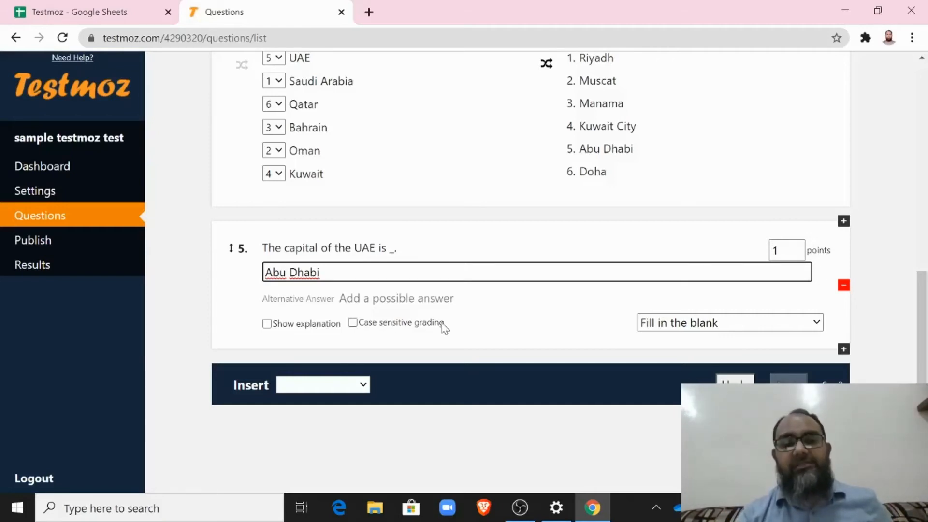
pyautogui.click(353, 323)
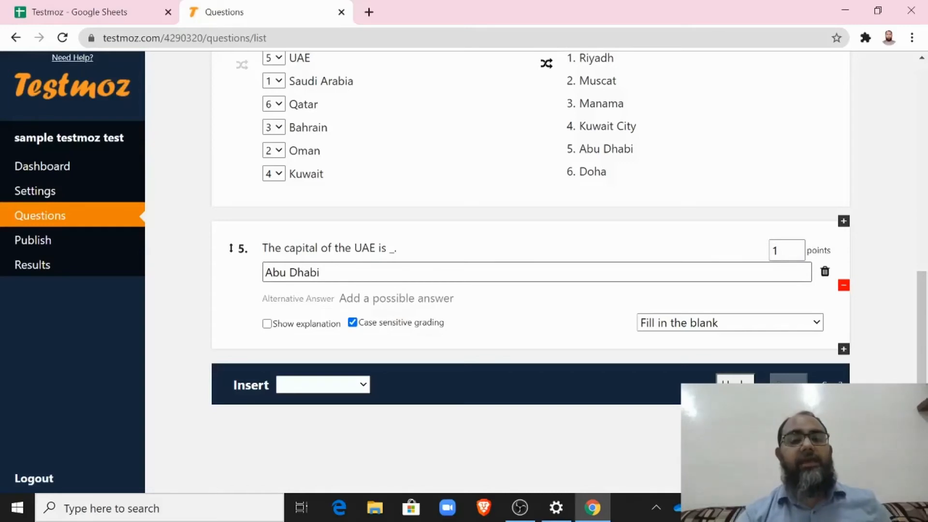
pyautogui.click(352, 322)
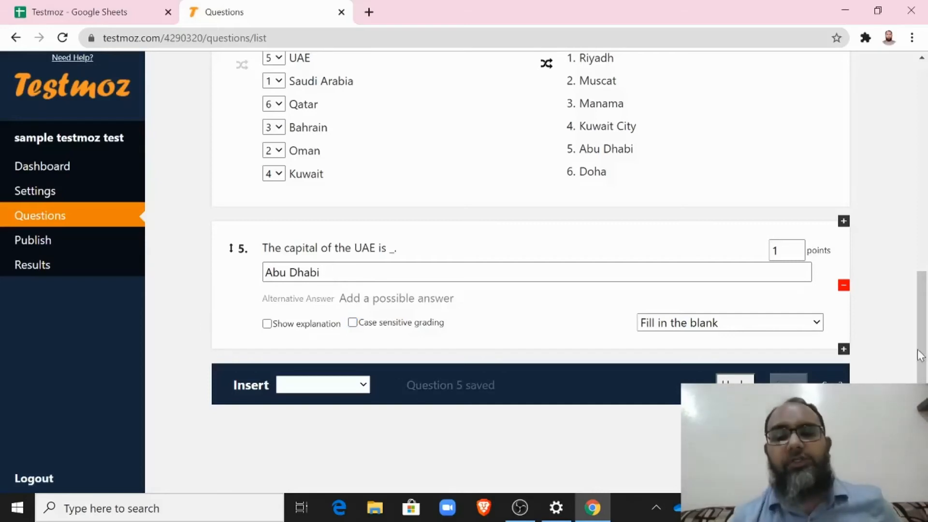
pyautogui.moveTo(923, 354); pyautogui.dragTo(920, 375)
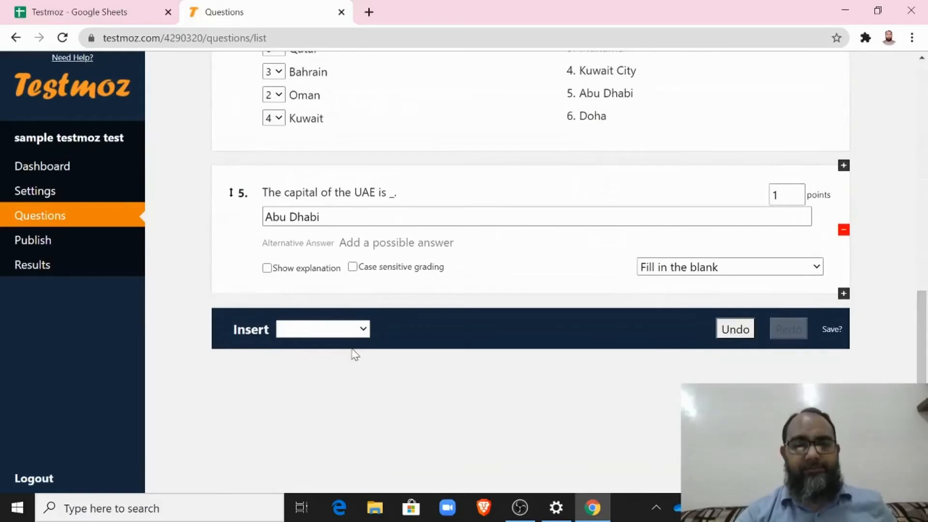
# Step: Add essay question 6 reading 'Write an essay on the National Day of UAE.'
pyautogui.click(357, 330)
pyautogui.scroll(-1, 337, 246)
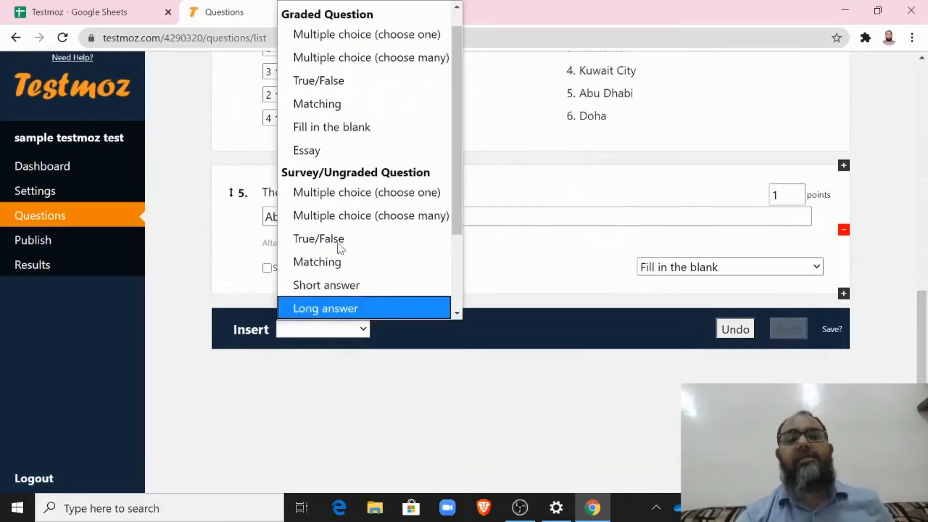
pyautogui.click(321, 150)
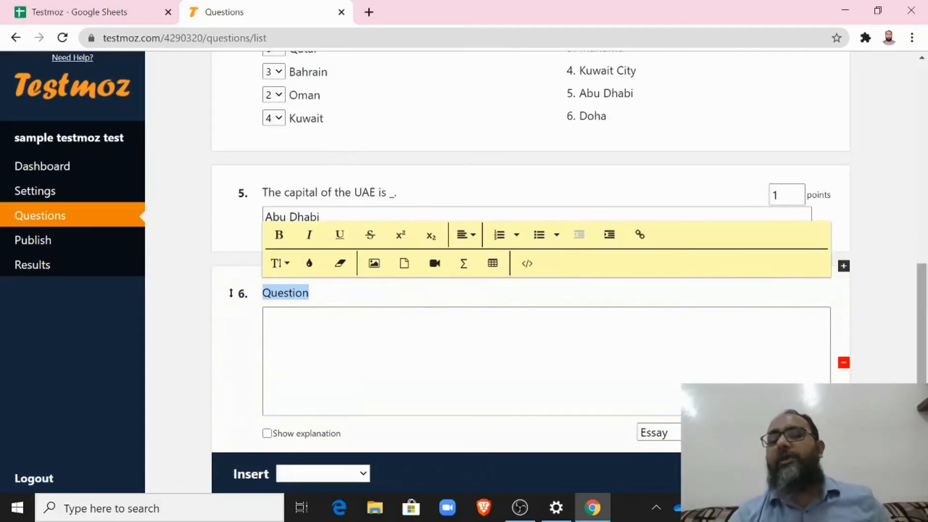
pyautogui.write('Write a')
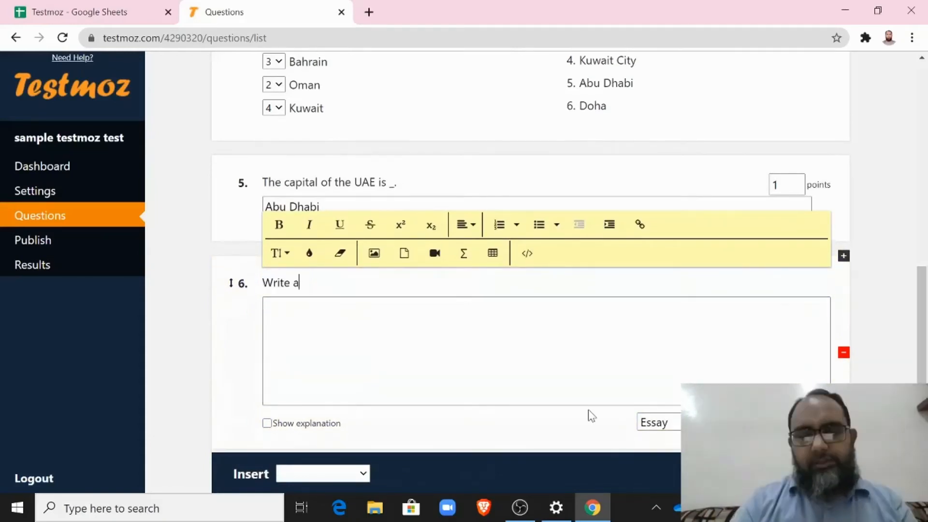
pyautogui.write('n essay')
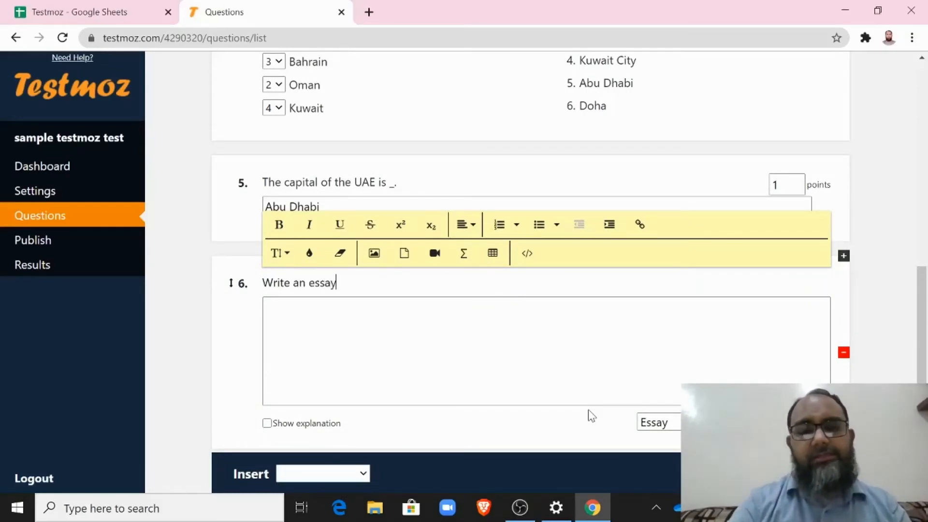
pyautogui.write(' on the ')
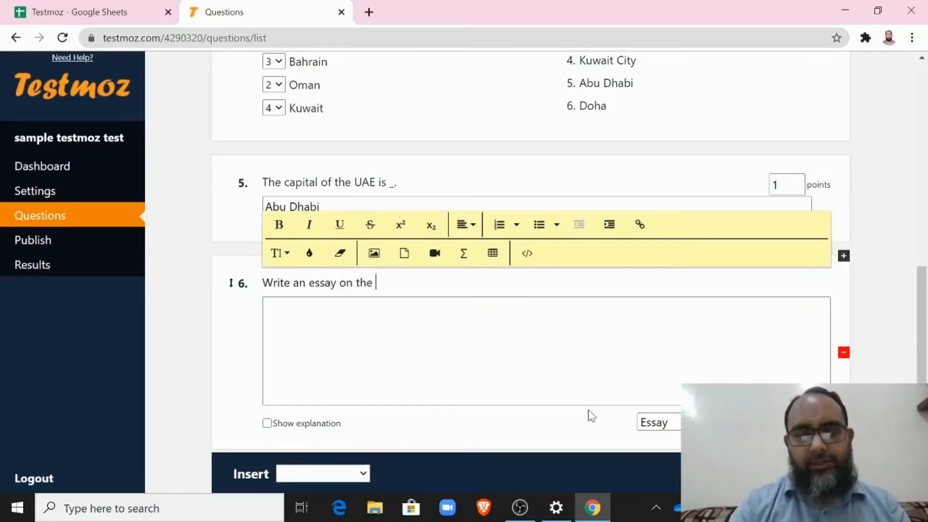
pyautogui.write('national ')
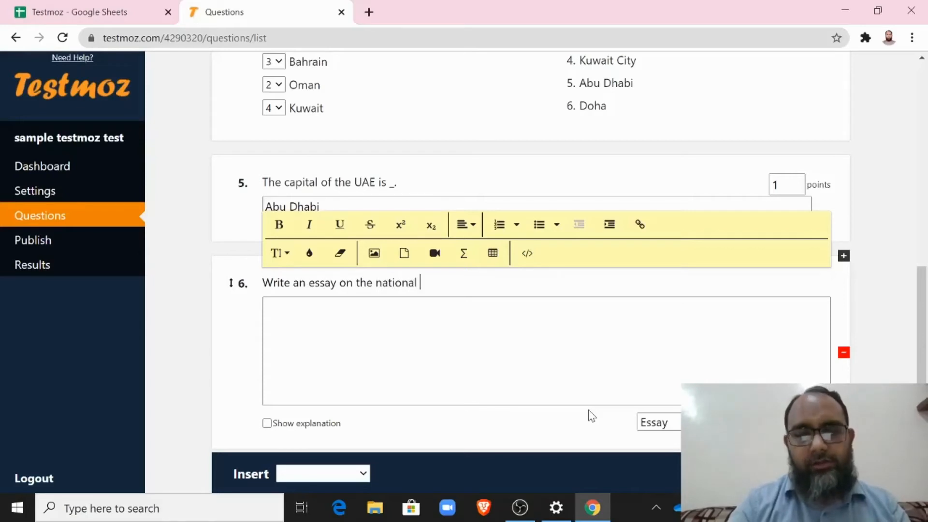
pyautogui.write('Day of UAE.')
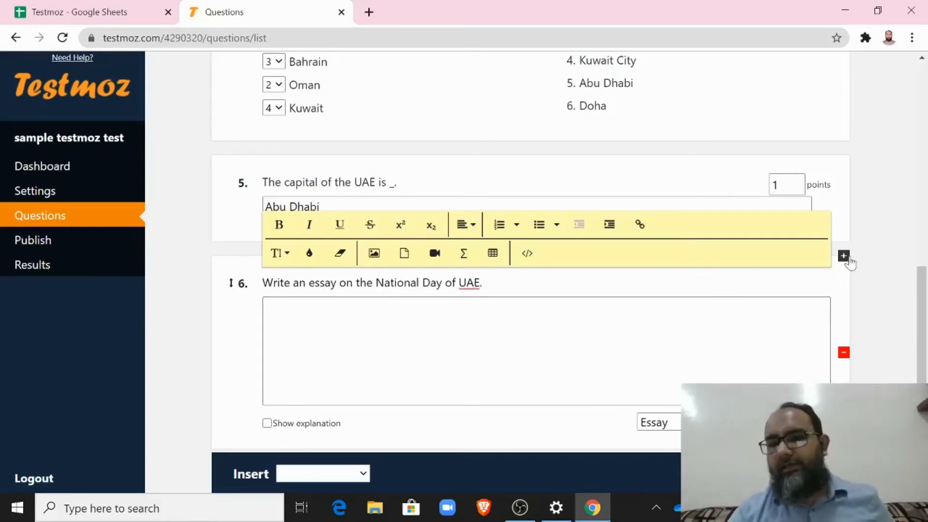
pyautogui.click(897, 220)
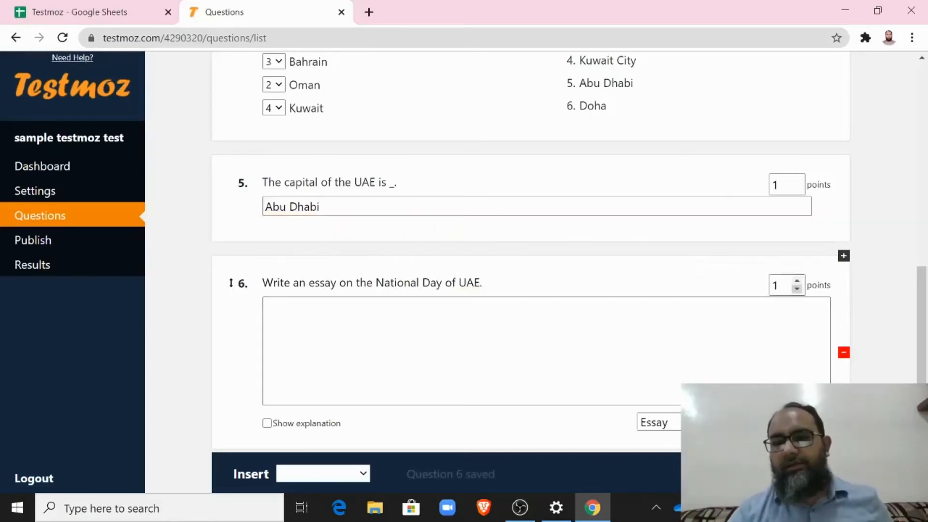
# Step: Set question 6 to 5 points, keeping its type as Essay
pyautogui.doubleClick(775, 285)
pyautogui.write('5')
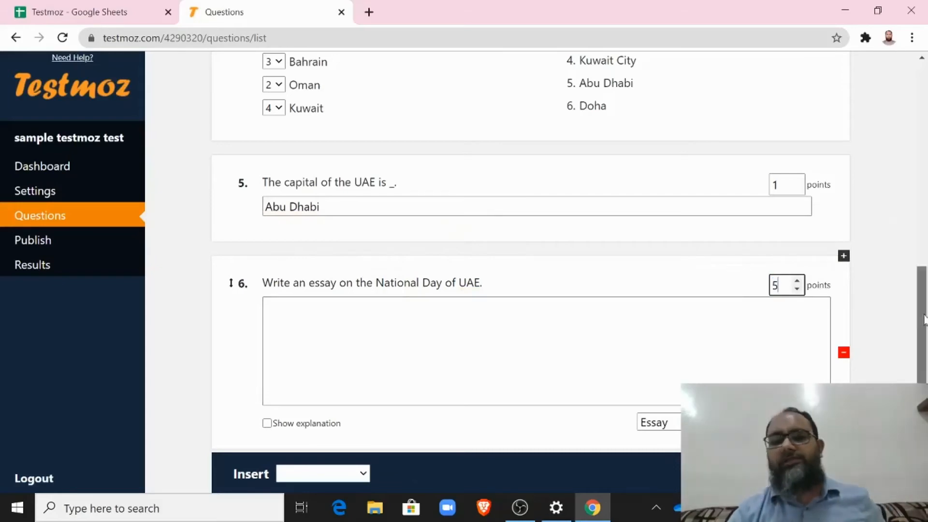
pyautogui.scroll(-3, 920, 324)
pyautogui.click(741, 298)
pyautogui.click(744, 299)
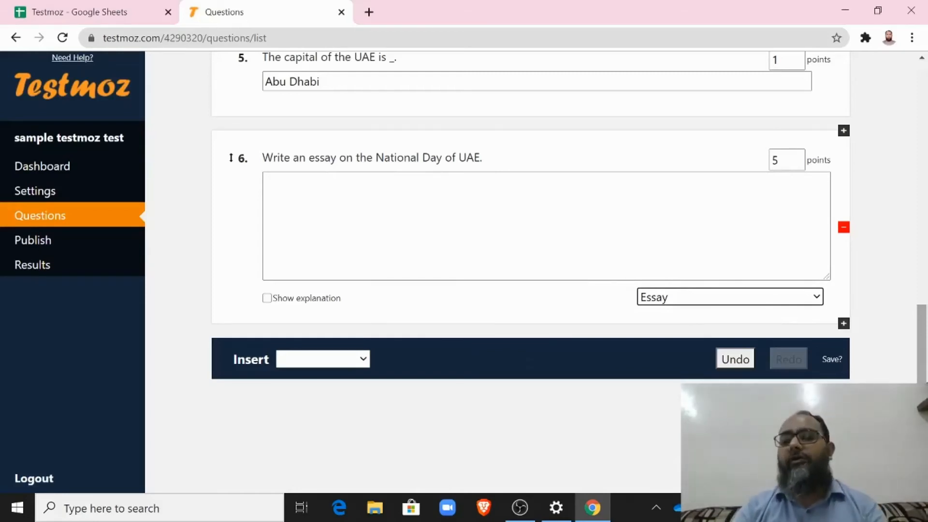
# Step: Scroll through the six questions to review them, then go to the Publish page
pyautogui.scroll(15, 231, 158)
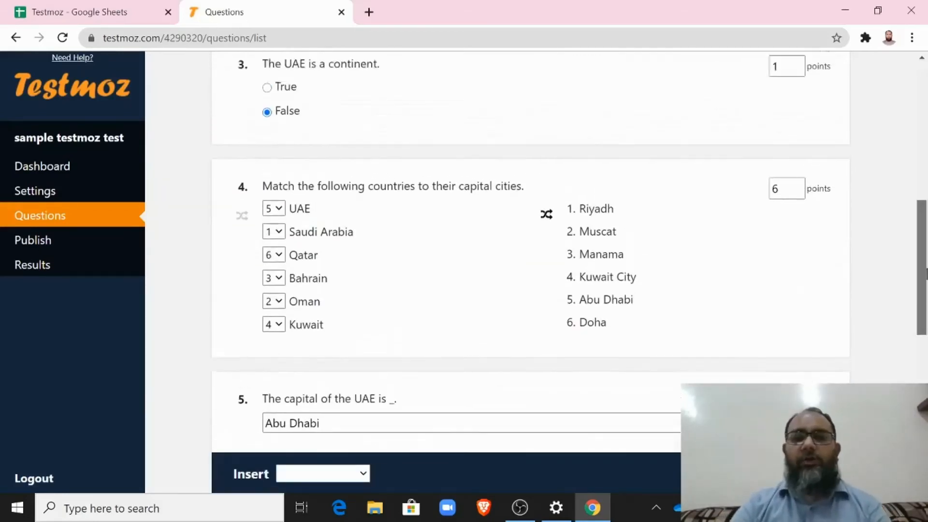
pyautogui.scroll(-8, 230, 158)
pyautogui.moveTo(926, 274); pyautogui.dragTo(926, 145)
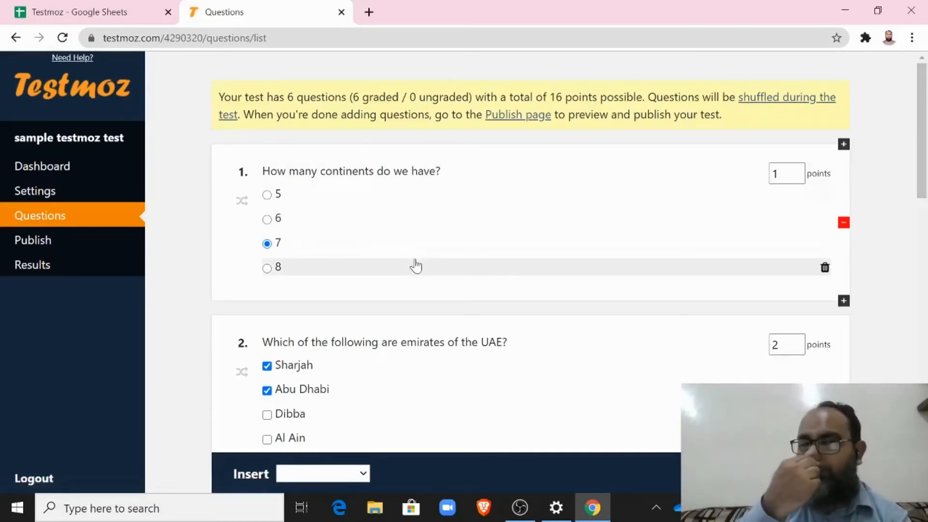
pyautogui.scroll(-15, 416, 266)
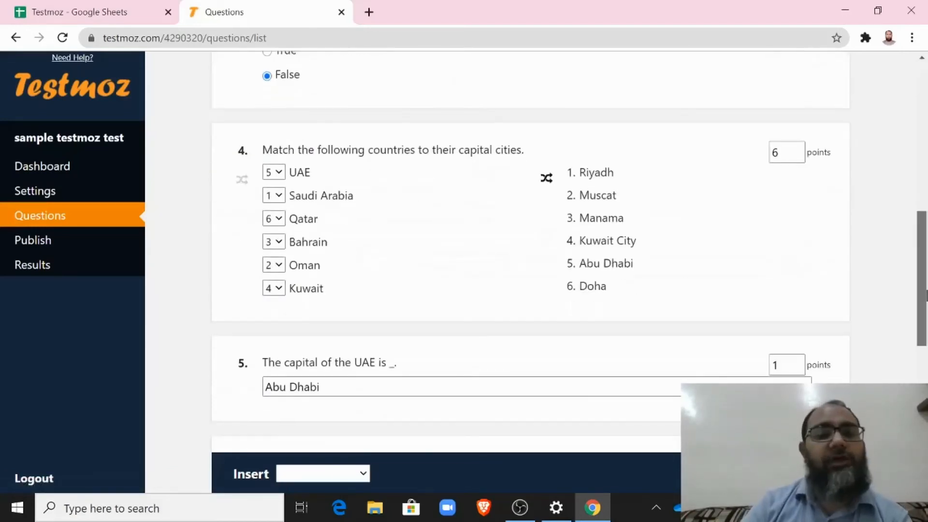
pyautogui.scroll(15, 483, 265)
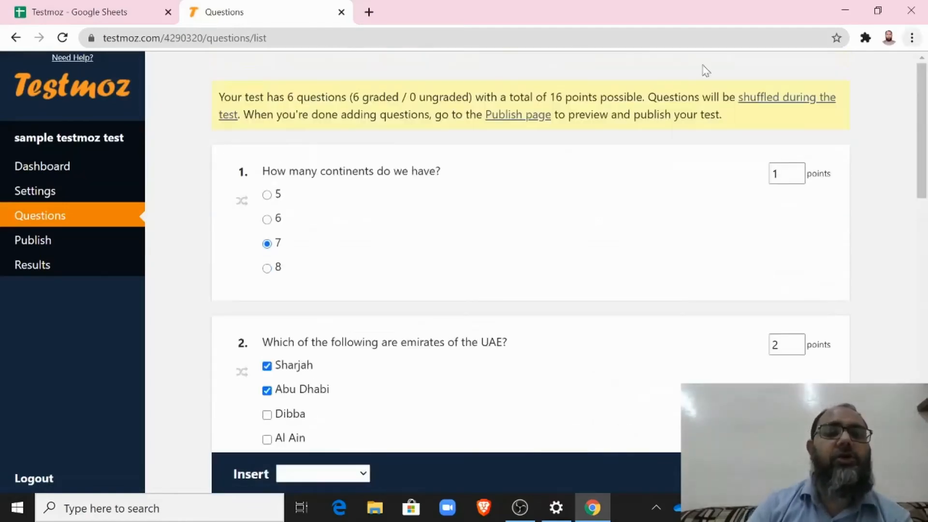
pyautogui.click(36, 244)
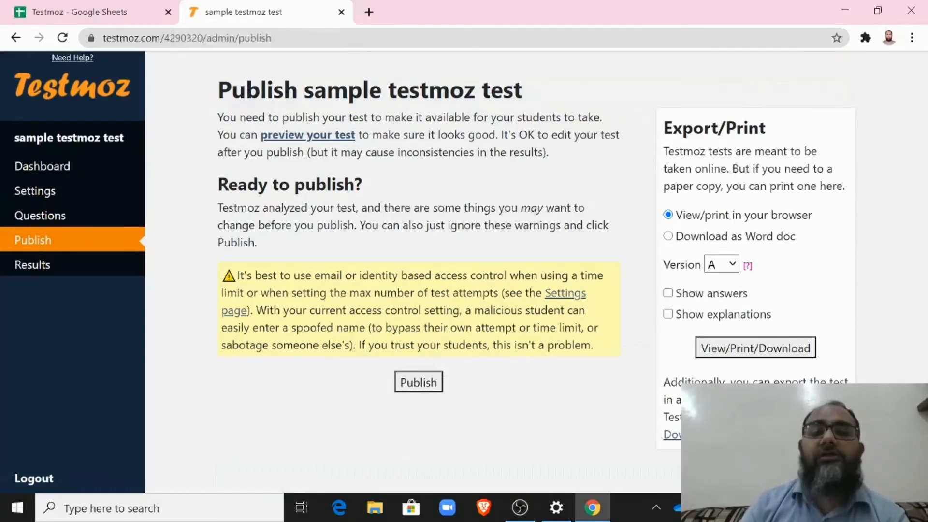
# Step: Preview the test as a student in a new tab, then return to the admin Publish page
pyautogui.click(319, 138)
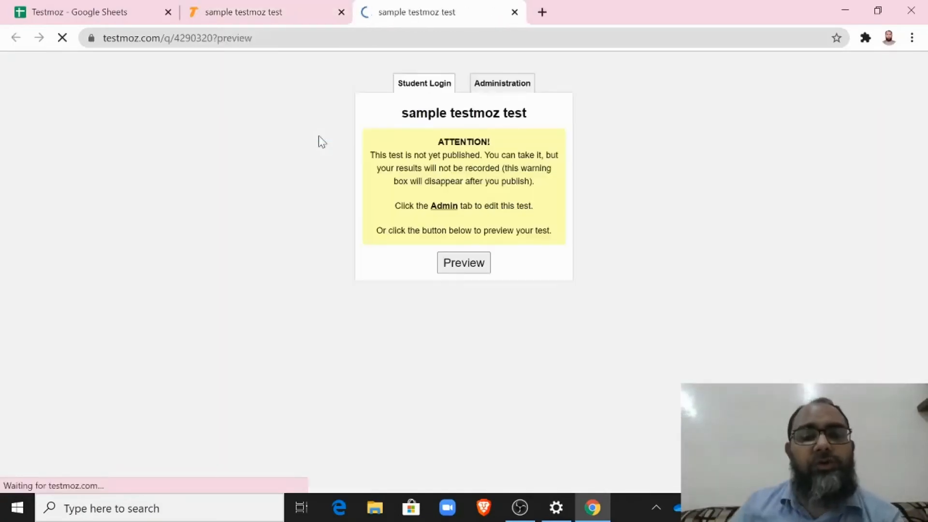
pyautogui.click(468, 268)
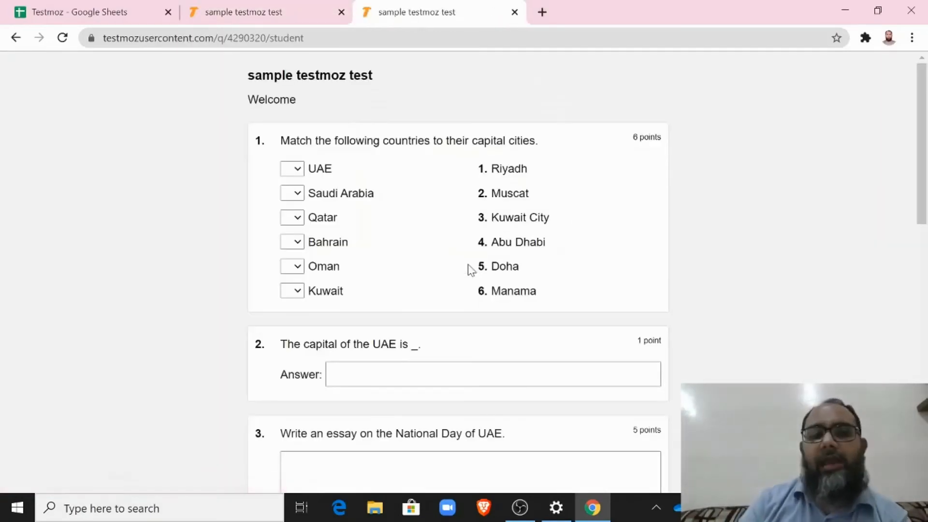
pyautogui.moveTo(924, 166); pyautogui.dragTo(926, 104)
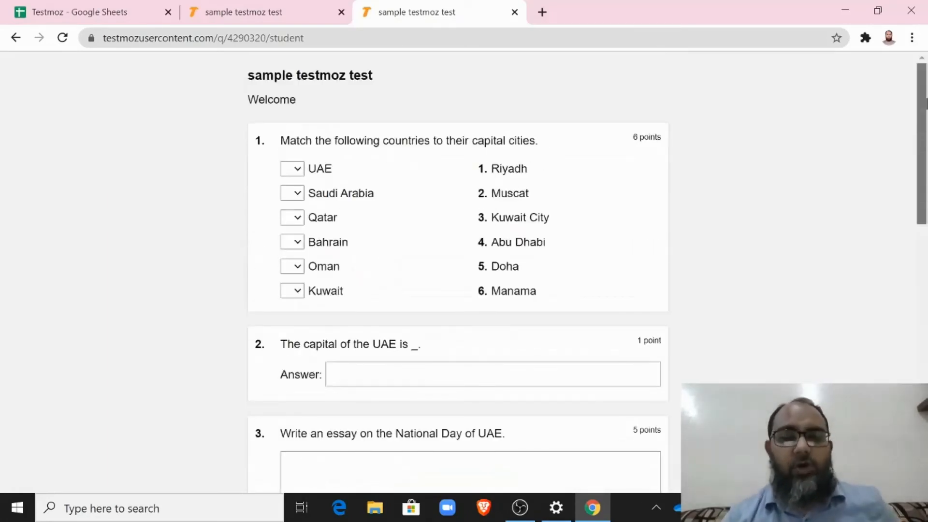
pyautogui.moveTo(921, 162); pyautogui.dragTo(920, 440)
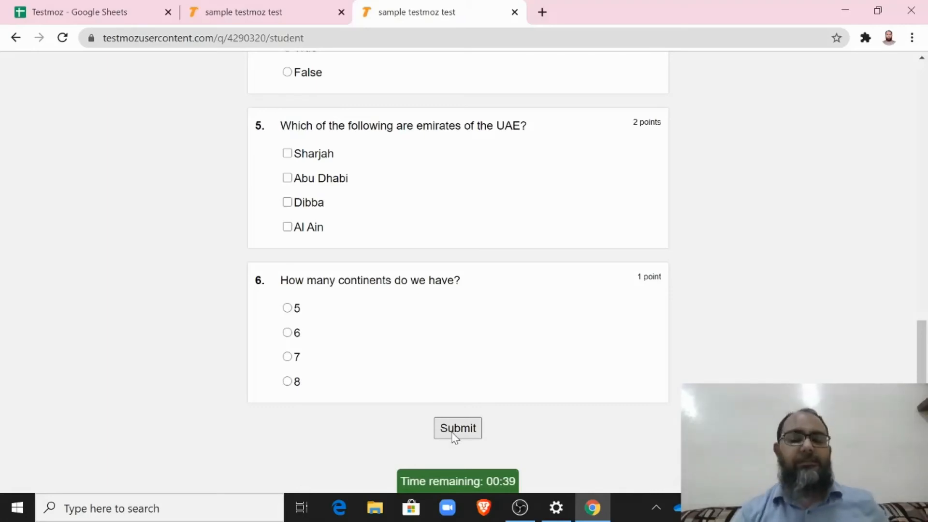
pyautogui.moveTo(441, 481)
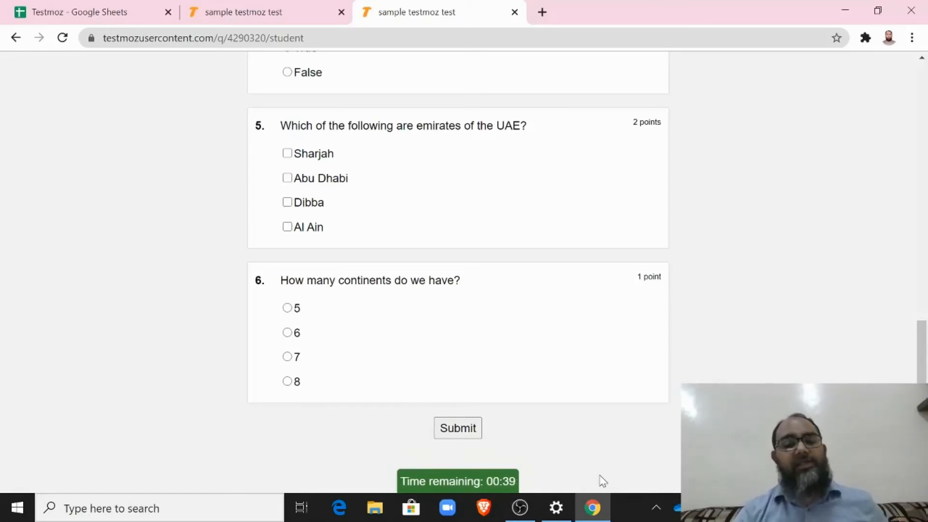
pyautogui.moveTo(503, 489)
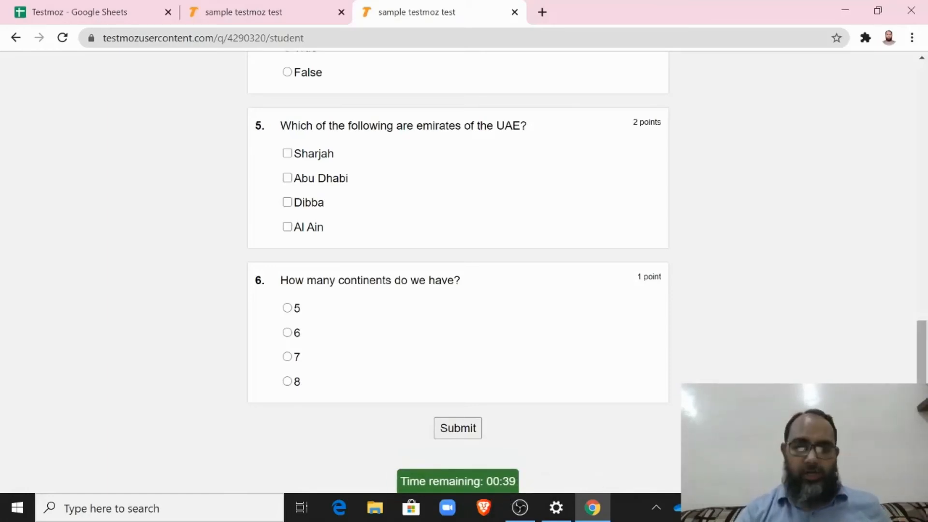
pyautogui.click(265, 7)
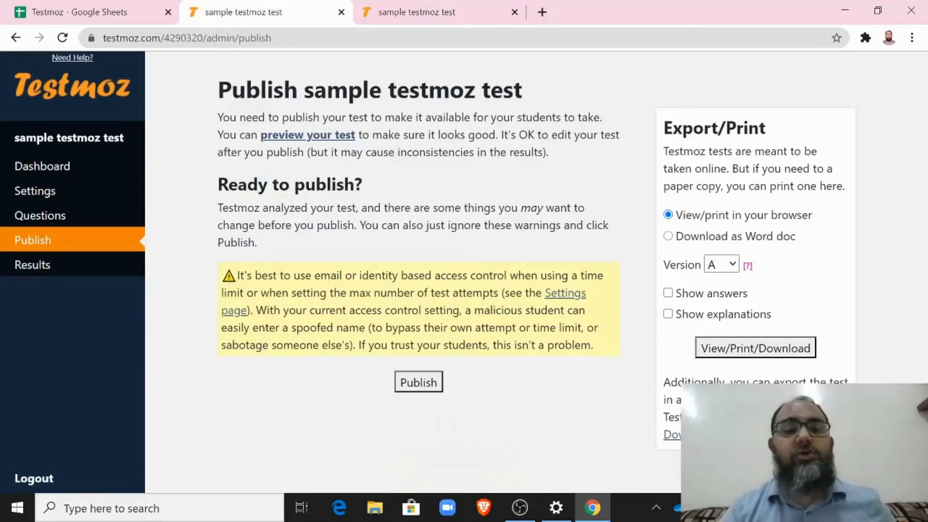
# Step: Publish the test and confirm its Results page is still empty
pyautogui.click(409, 386)
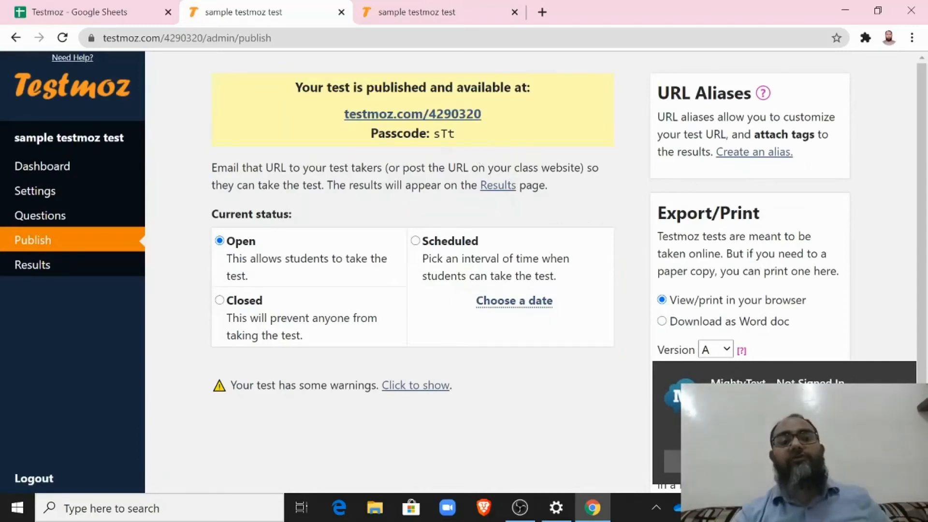
pyautogui.doubleClick(444, 133)
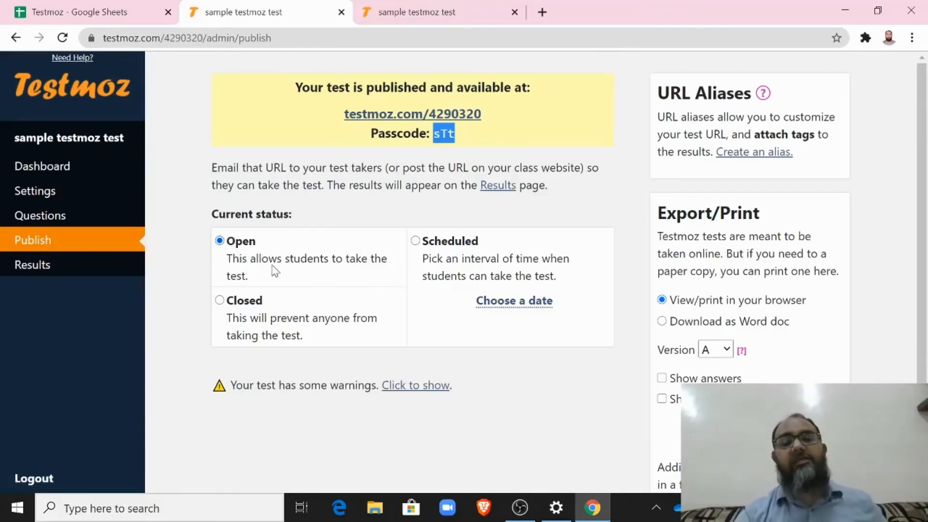
pyautogui.click(360, 136)
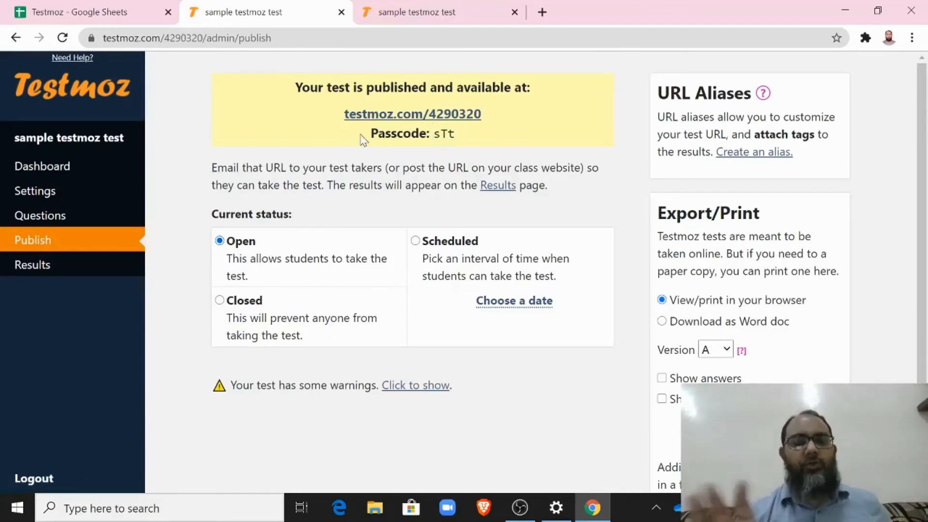
pyautogui.click(24, 269)
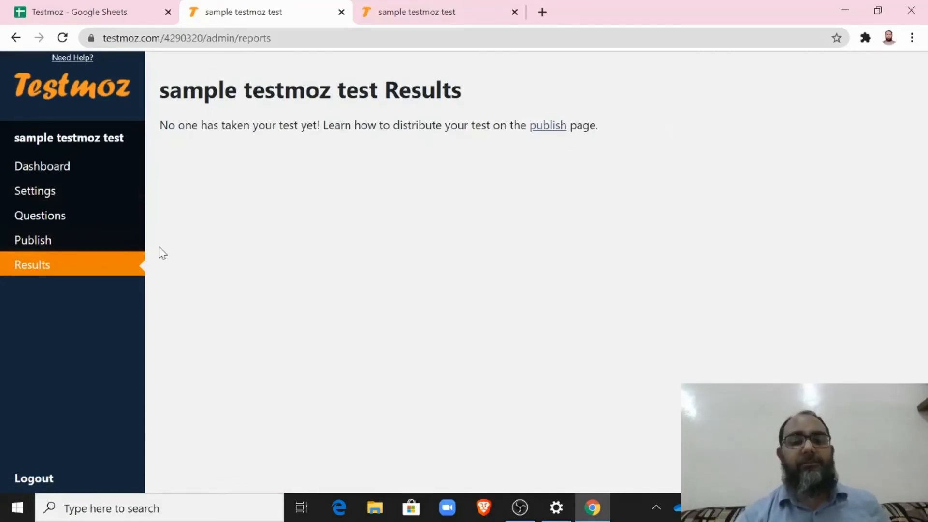
# Step: From the Publish page, open the public test link in a new browser tab
pyautogui.click(72, 244)
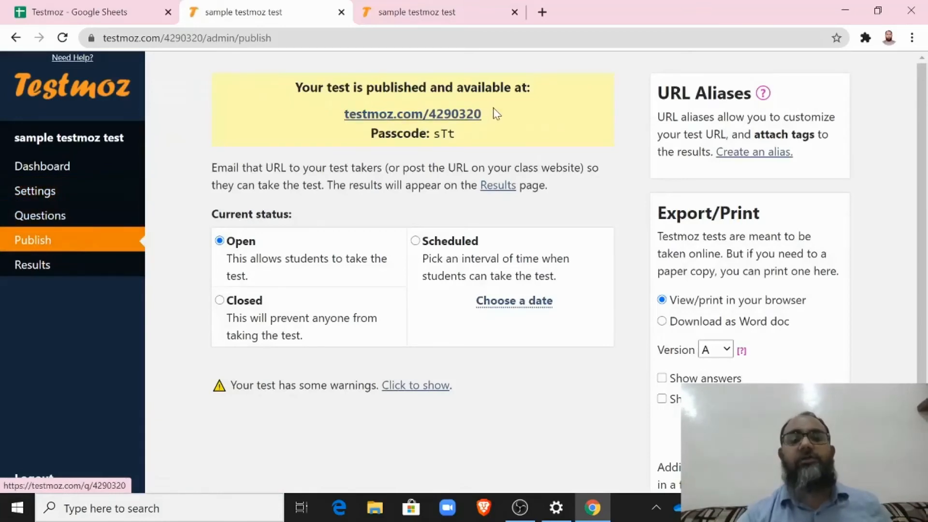
pyautogui.rightClick(447, 121)
pyautogui.click(466, 127)
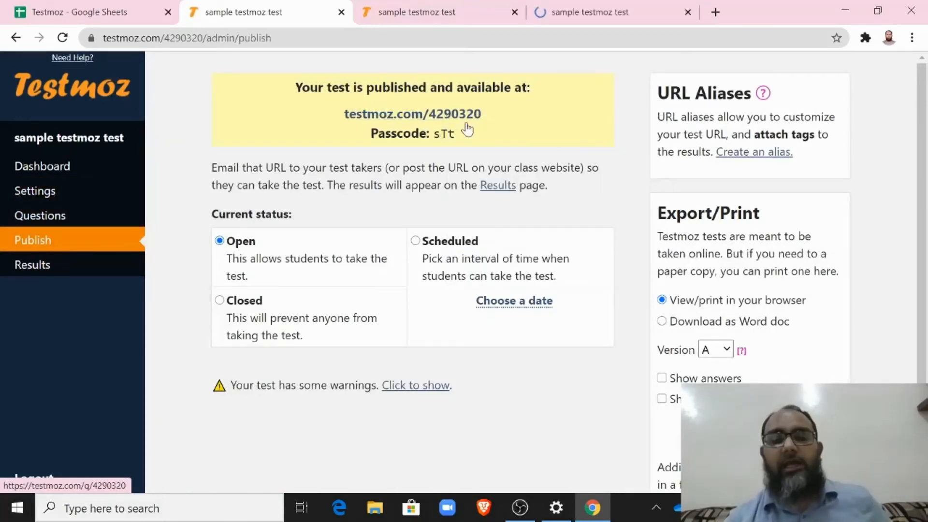
# Step: On the student login page, enter the student's name and the test passcode
pyautogui.click(594, 7)
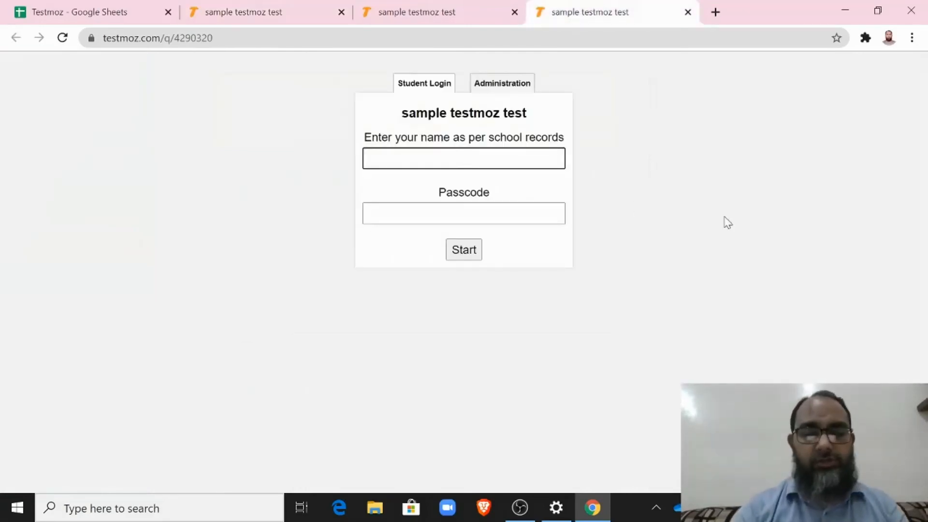
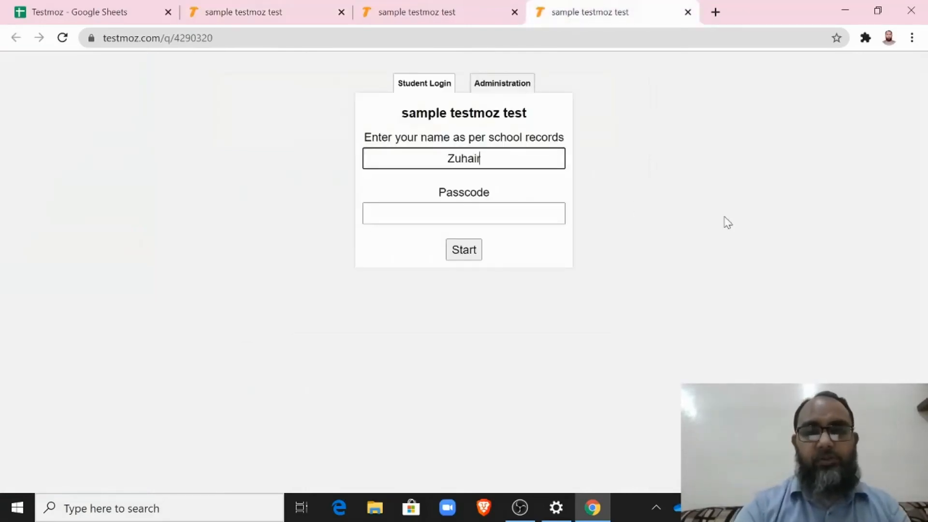
pyautogui.press('Tab')
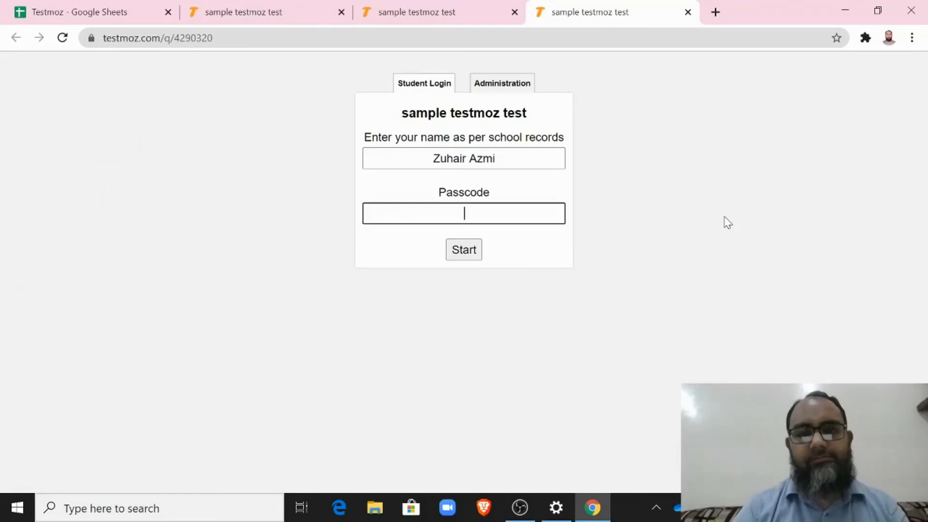
pyautogui.write('1')
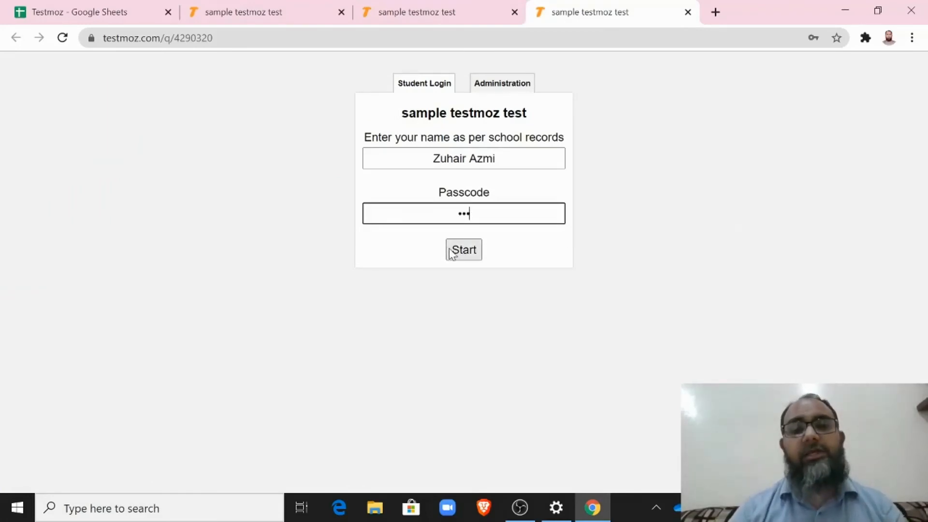
# Step: Start the test as the student and tick Sharjah and Abu Dhabi as emirates
pyautogui.click(471, 250)
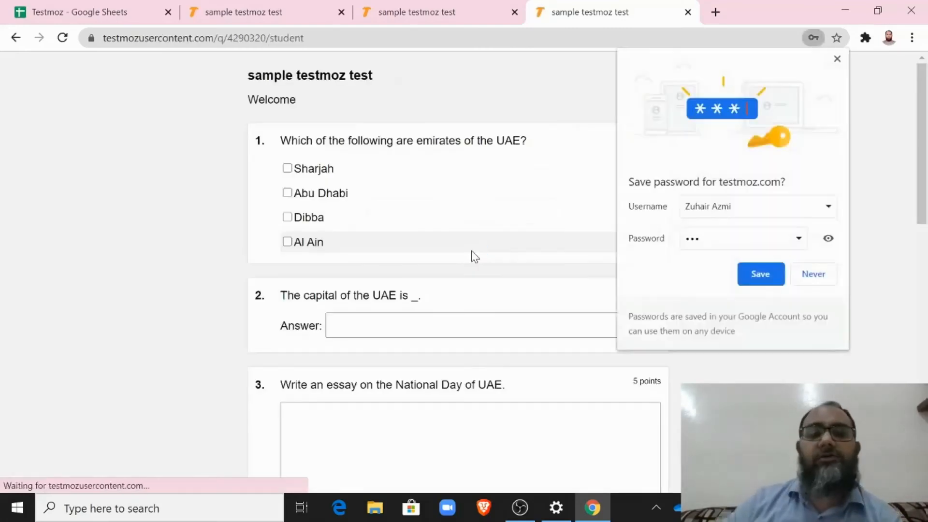
pyautogui.click(837, 58)
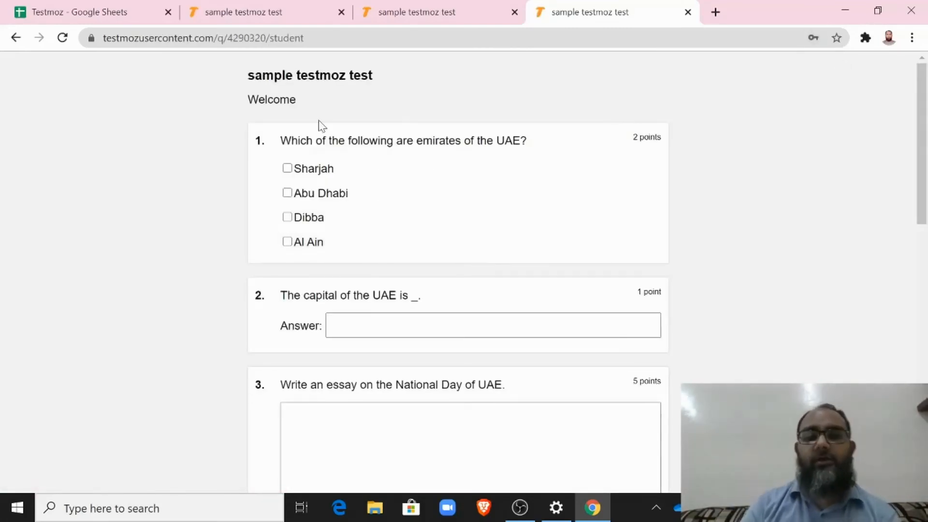
pyautogui.click(288, 194)
pyautogui.click(288, 169)
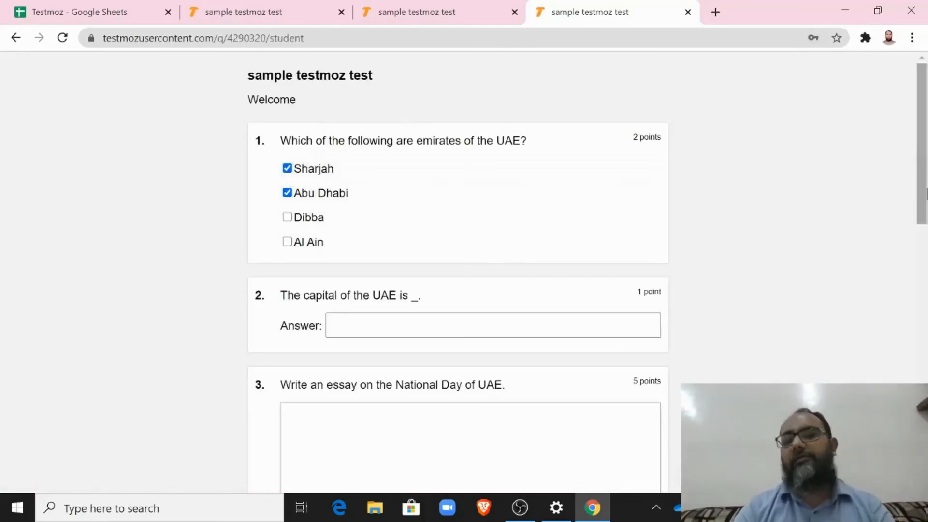
pyautogui.moveTo(922, 192); pyautogui.dragTo(922, 251)
# Step: Answer the capital blank with 'Abu Dubai' and write a National Day essay line ending 'December 2 1971'
pyautogui.click(531, 161)
pyautogui.write('Abu Dubai')
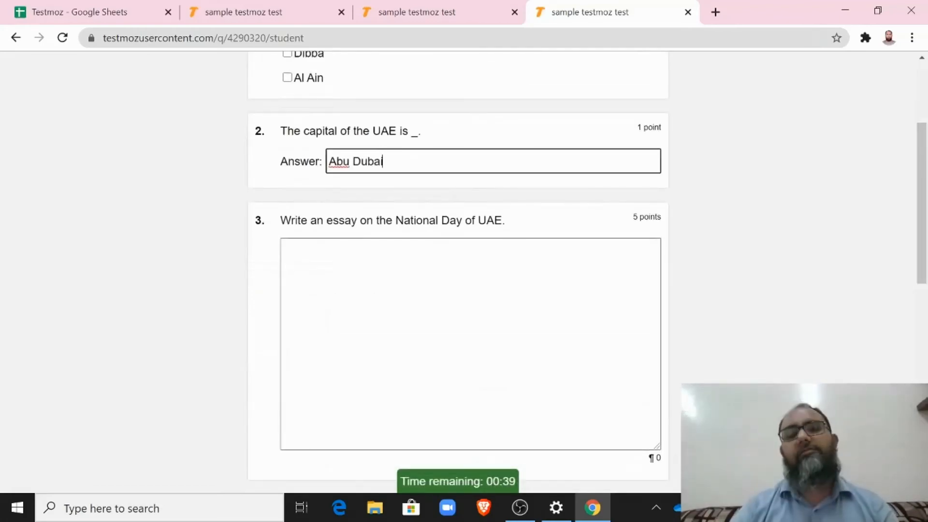
pyautogui.press('Tab')
pyautogui.write('The National day ')
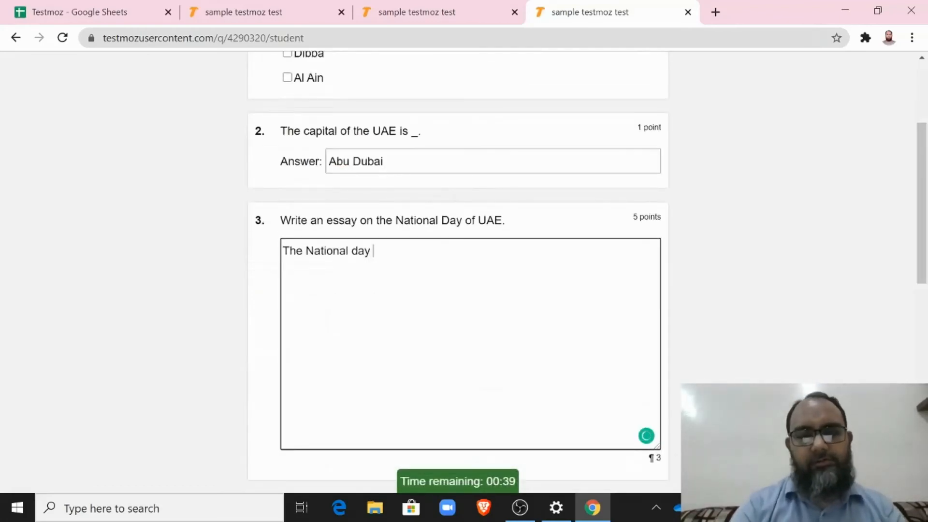
pyautogui.write('is celebrrated on the D')
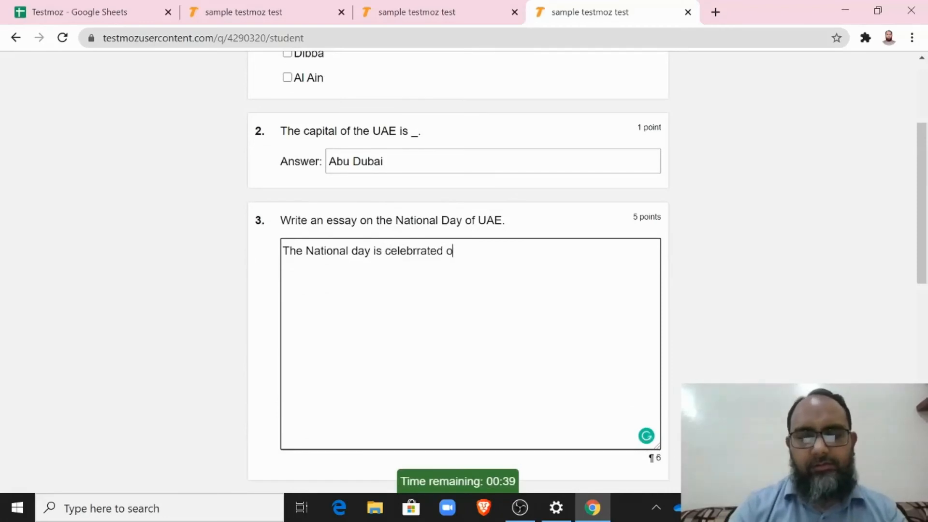
pyautogui.press('BackSpace')
pyautogui.press('BackSpace')
pyautogui.press('BackSpace')
pyautogui.press('BackSpace')
pyautogui.press('BackSpace')
pyautogui.write('De')
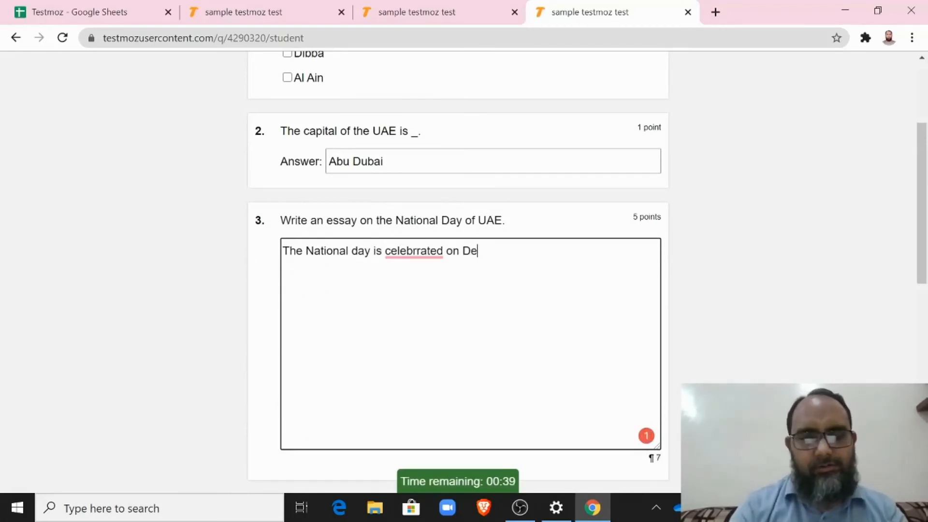
pyautogui.write('cember 2 1971.')
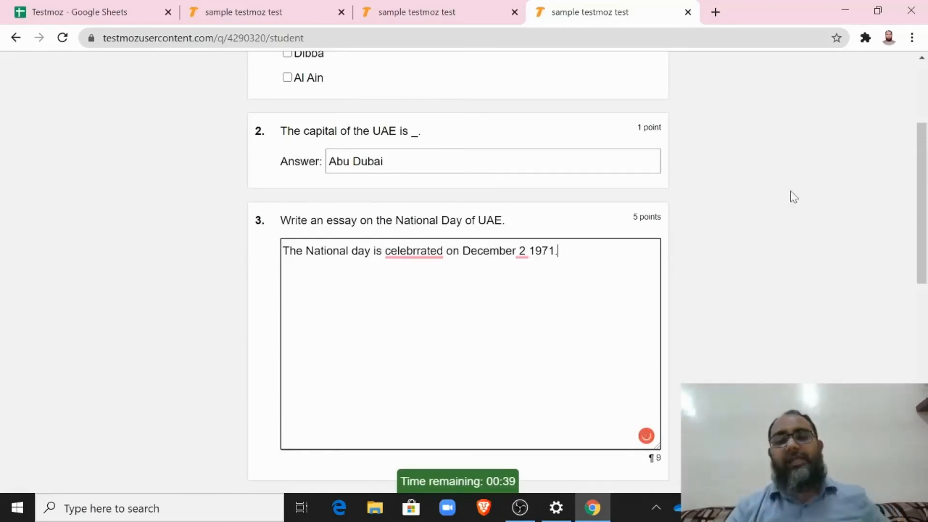
pyautogui.moveTo(925, 181); pyautogui.dragTo(912, 305)
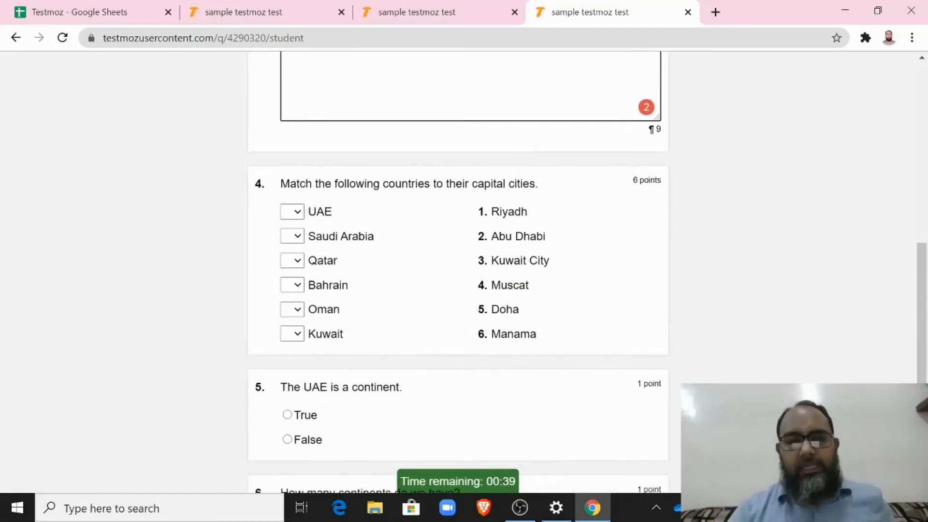
# Step: Match the capitals: UAE 2, Saudi Arabia 1, Qatar 4, Bahrain 6, Oman 5, Kuwait 3
pyautogui.click(291, 211)
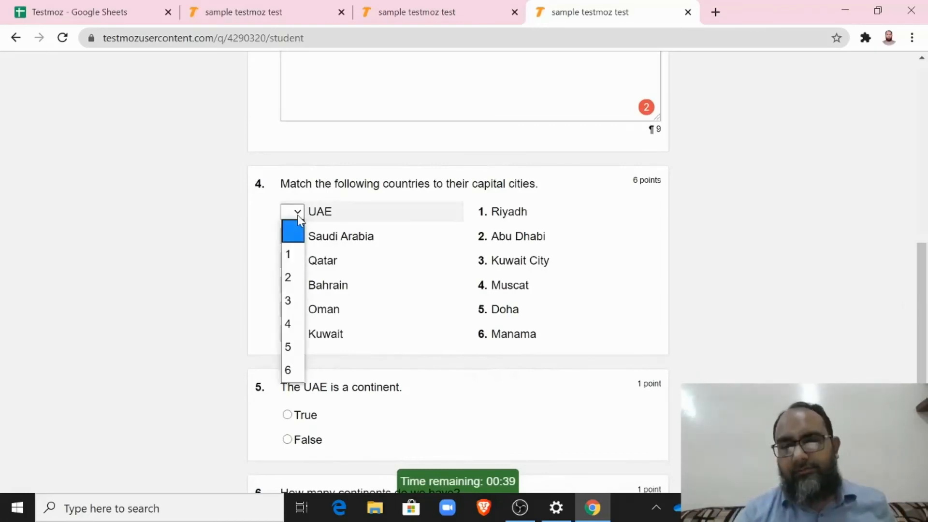
pyautogui.click(290, 275)
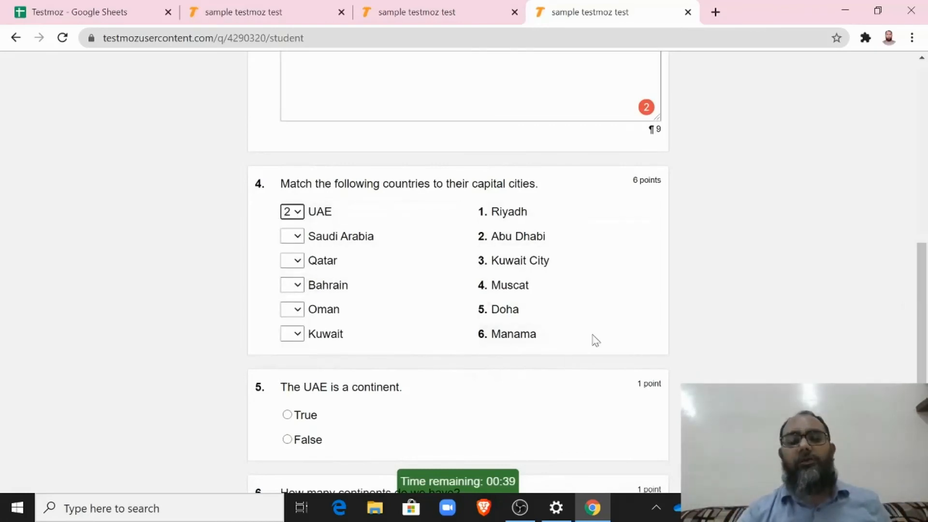
pyautogui.click(293, 236)
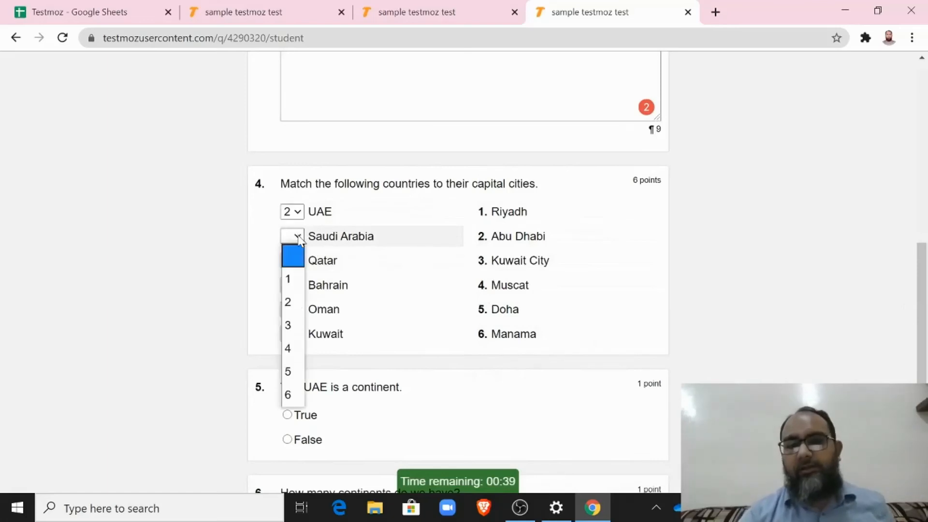
pyautogui.click(290, 279)
pyautogui.click(292, 260)
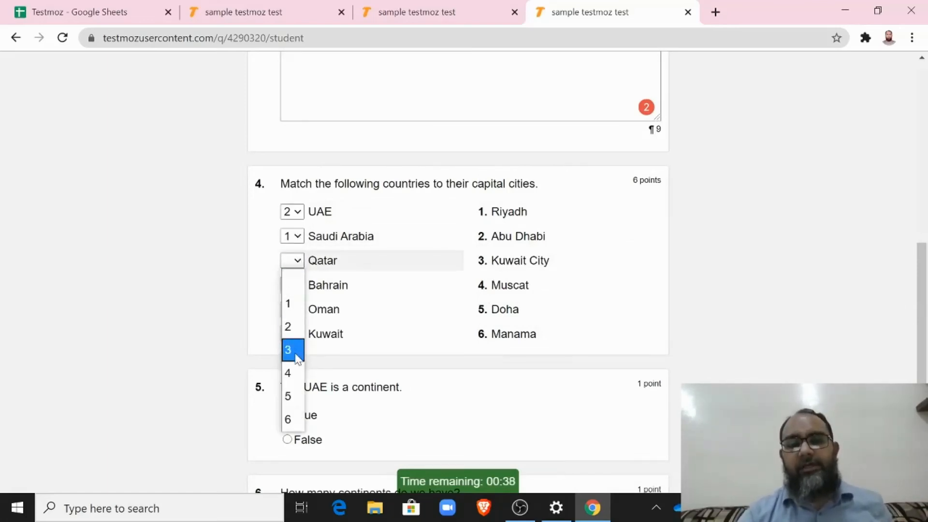
pyautogui.click(291, 374)
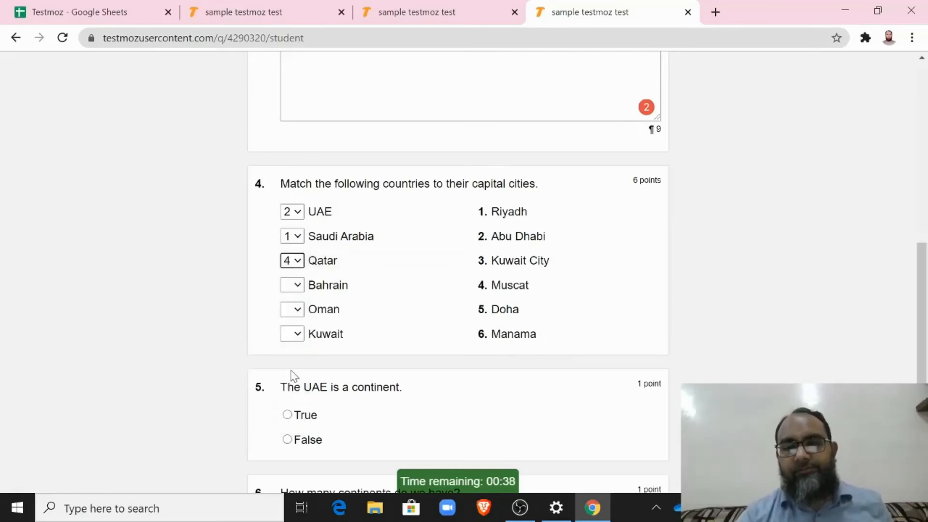
pyautogui.click(296, 286)
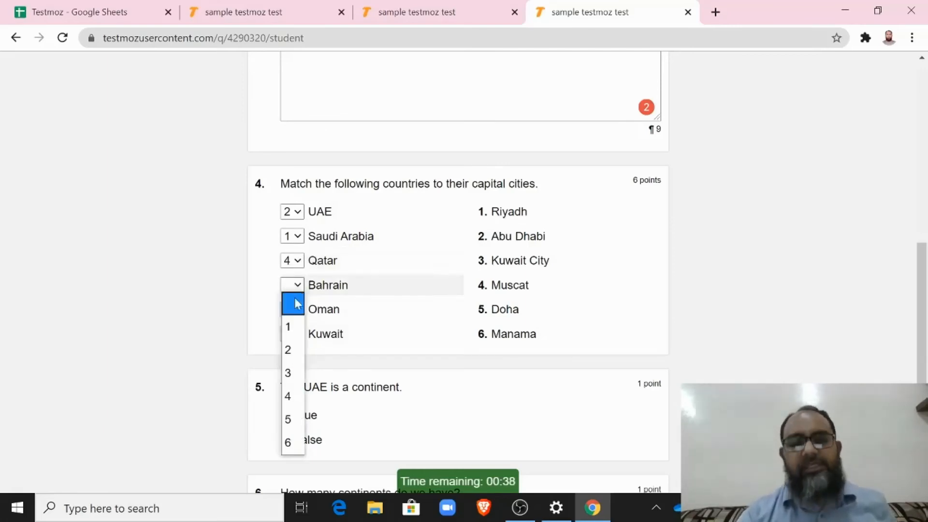
pyautogui.click(293, 442)
pyautogui.click(296, 311)
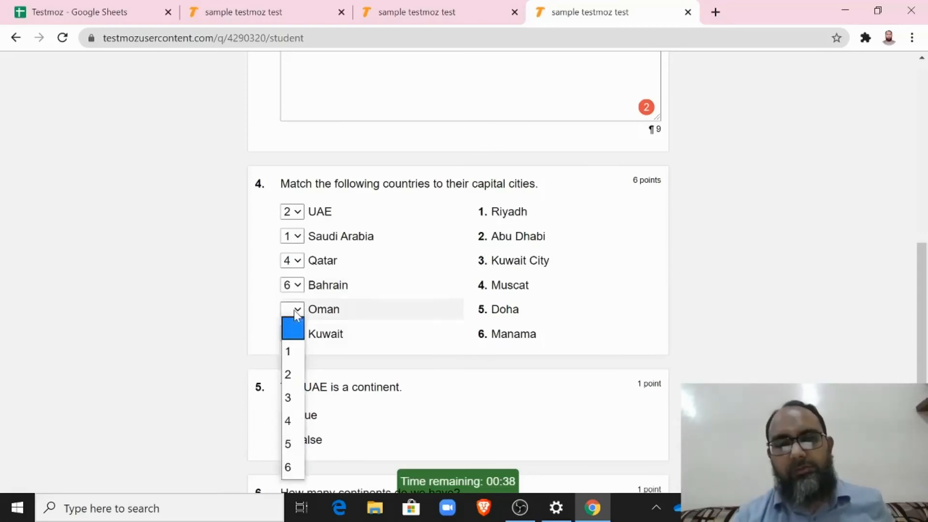
pyautogui.click(288, 443)
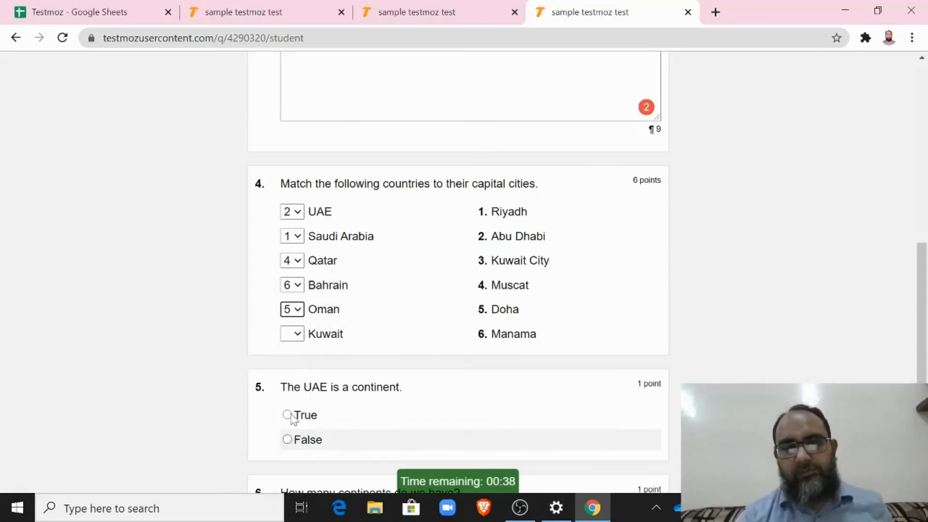
pyautogui.click(294, 334)
pyautogui.click(288, 244)
# Step: Answer False to the UAE continent question and 7 continents, then submit the test
pyautogui.scroll(-4, 295, 270)
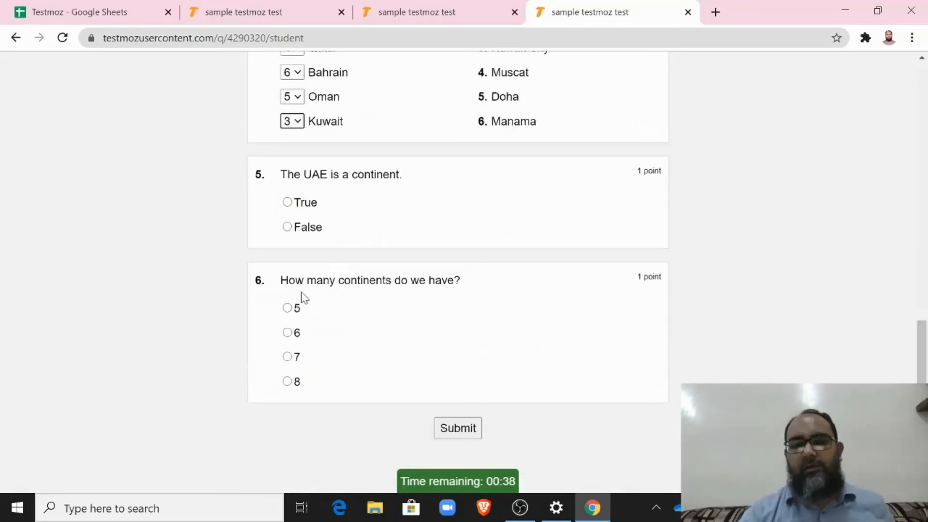
pyautogui.click(287, 227)
pyautogui.click(287, 356)
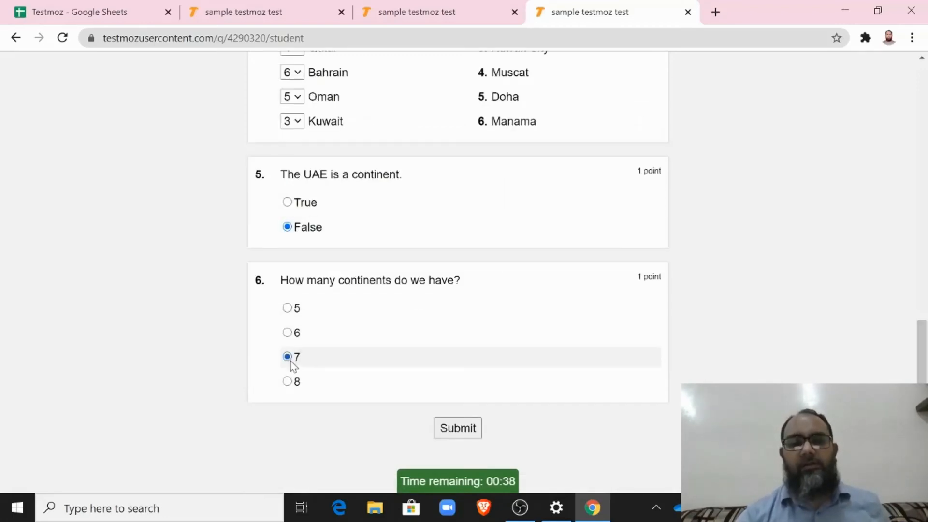
pyautogui.click(467, 434)
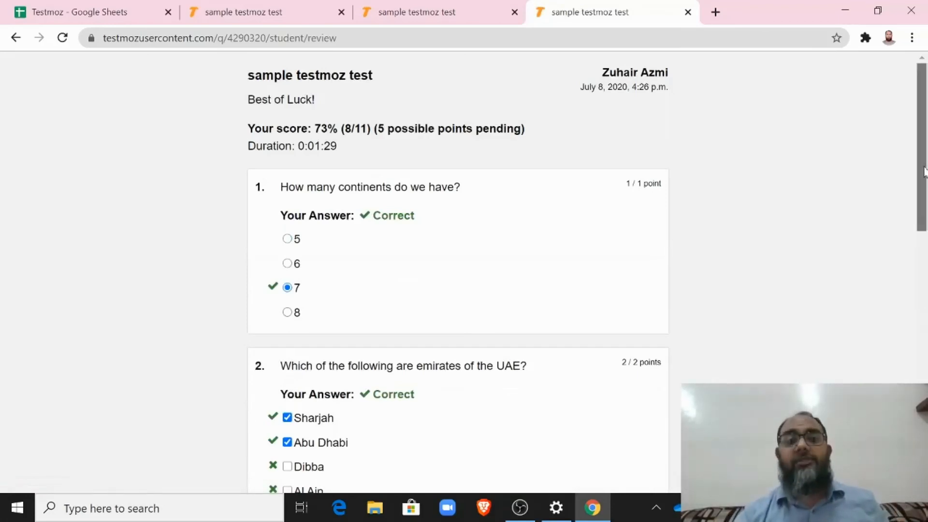
# Step: Scroll through the 73% (8/11) review, noting 'Abu Dubai' marked wrong, then log out
pyautogui.moveTo(924, 172)
pyautogui.mouseDown()
pyautogui.moveTo(923, 180)
pyautogui.moveTo(923, 171)
pyautogui.mouseUp()
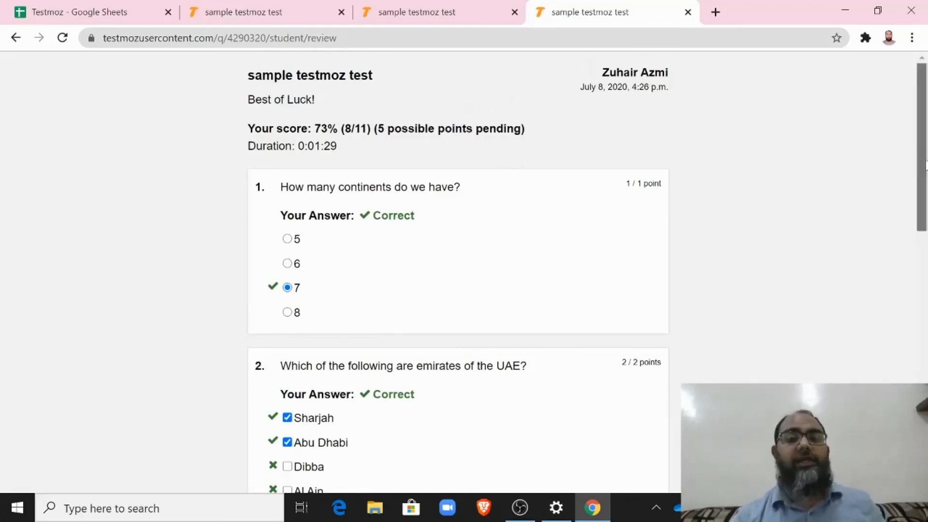
pyautogui.moveTo(925, 165); pyautogui.dragTo(920, 376)
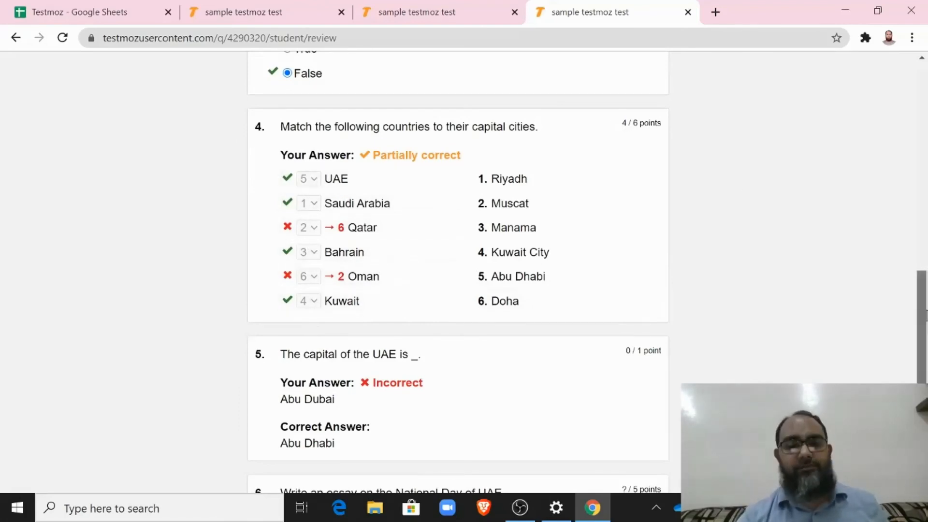
pyautogui.scroll(-3, 457, 271)
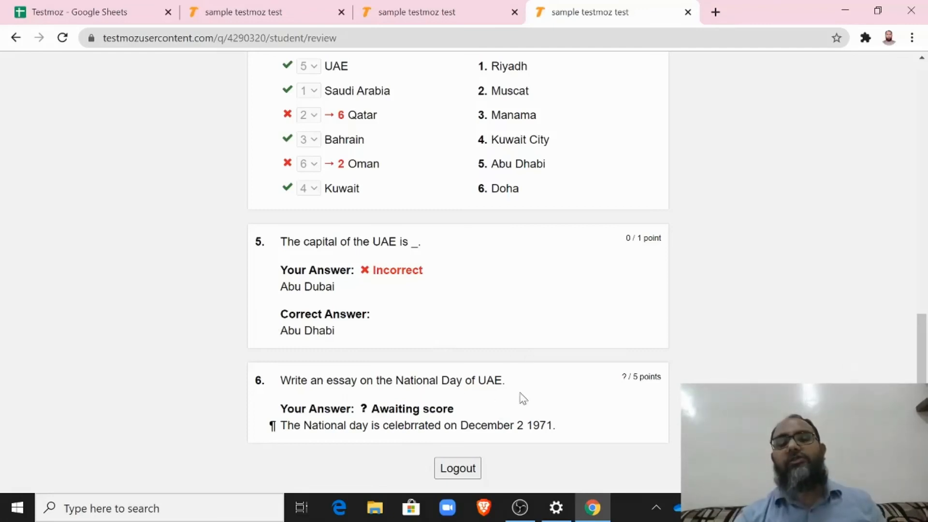
pyautogui.moveTo(921, 337)
pyautogui.mouseDown()
pyautogui.moveTo(926, 87)
pyautogui.moveTo(925, 338)
pyautogui.mouseUp()
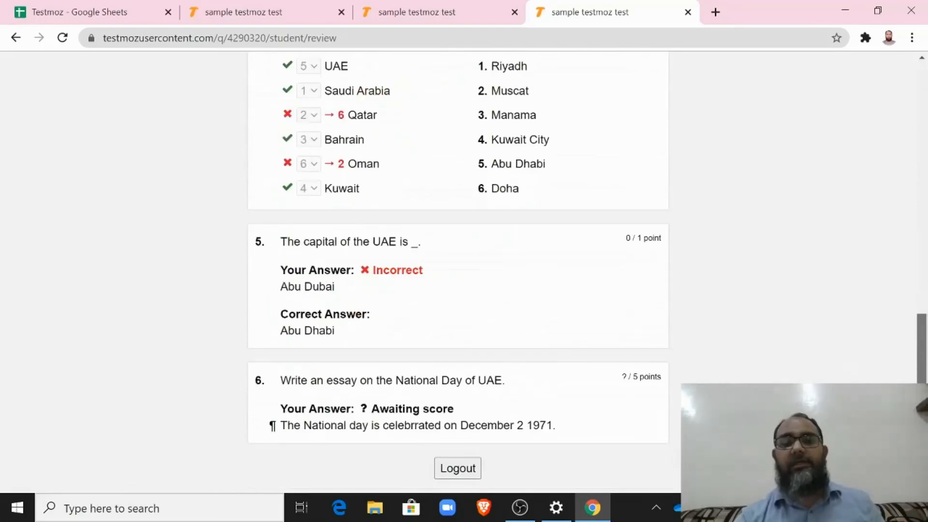
pyautogui.click(455, 471)
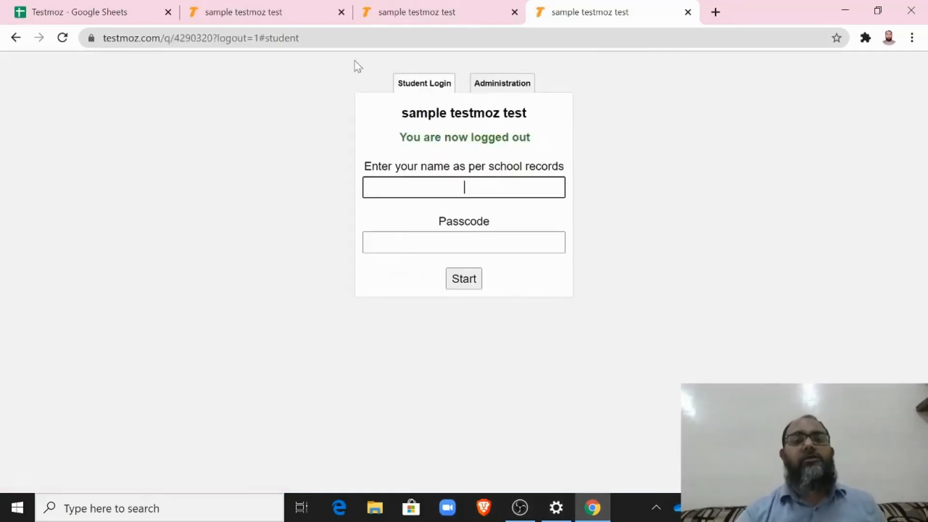
# Step: Back in the admin tab, view Results showing one response at 73% (8/11)
pyautogui.click(280, 11)
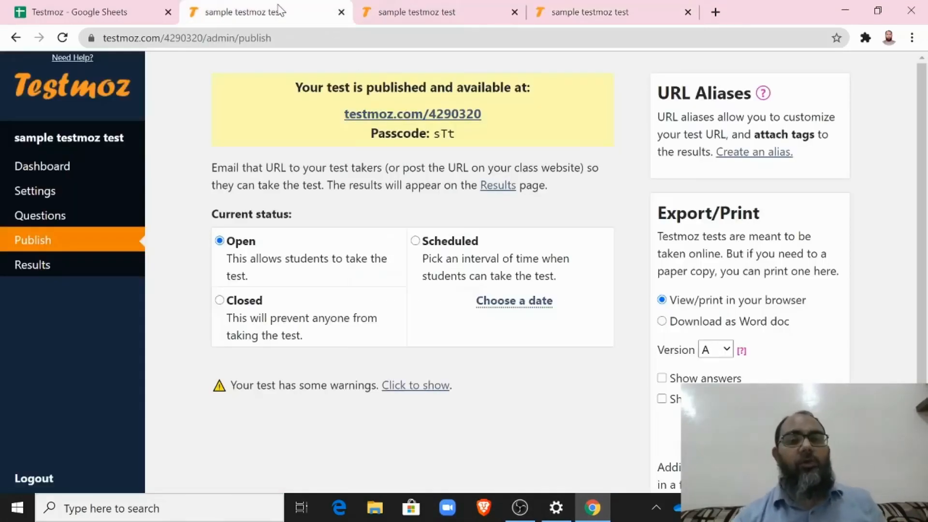
pyautogui.click(29, 264)
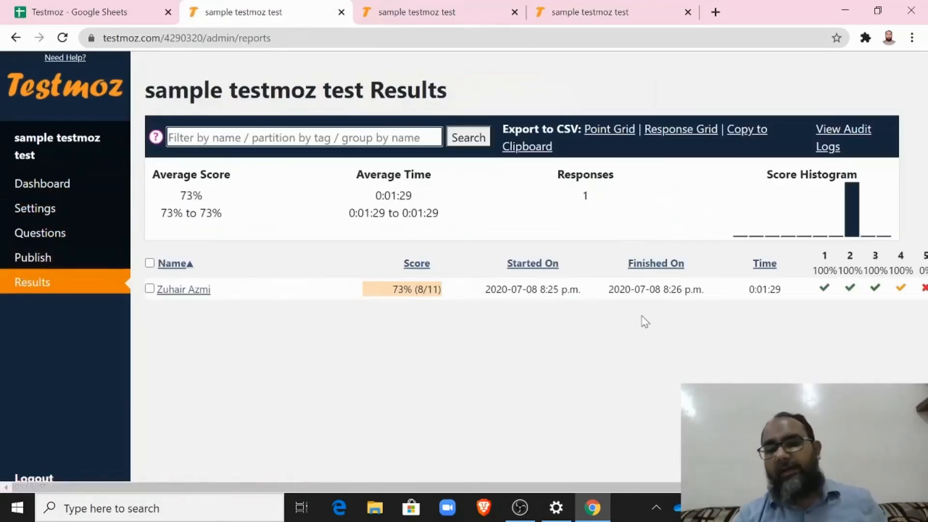
pyautogui.hscroll(3, 642, 320)
pyautogui.hscroll(-3, 642, 321)
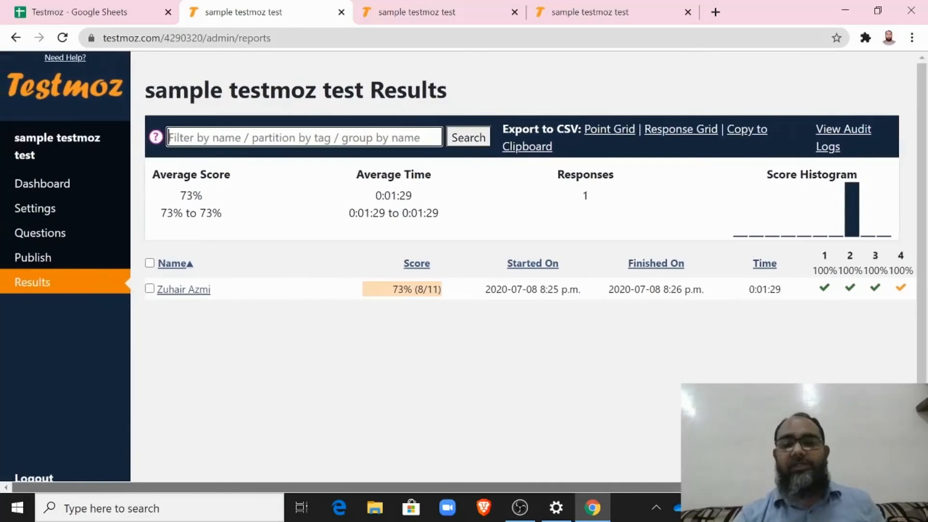
pyautogui.hscroll(3, 642, 321)
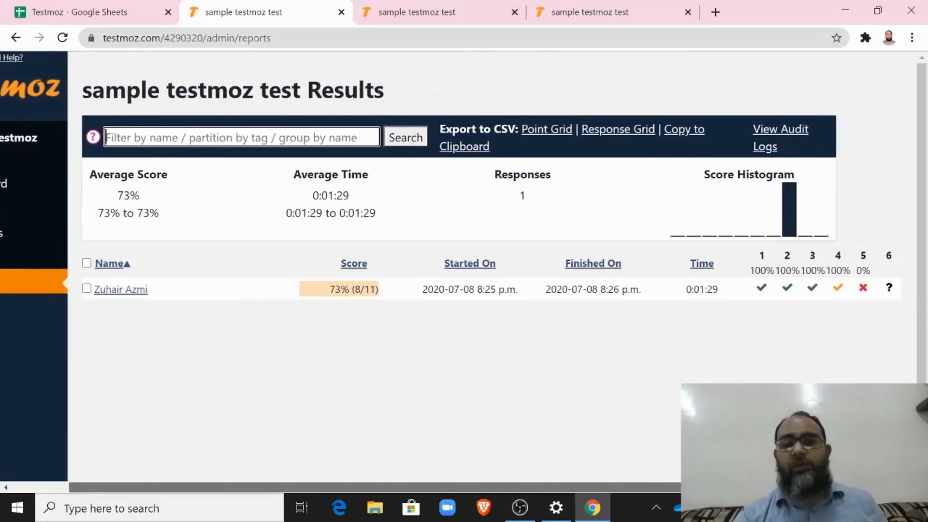
# Step: Open the student's report and give the essay question 2 of 5 points
pyautogui.click(116, 292)
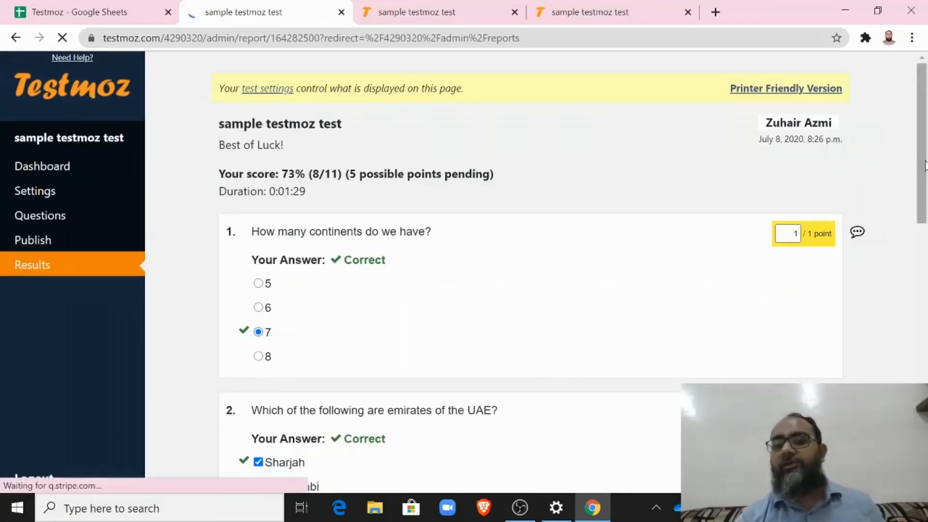
pyautogui.moveTo(924, 165); pyautogui.dragTo(923, 423)
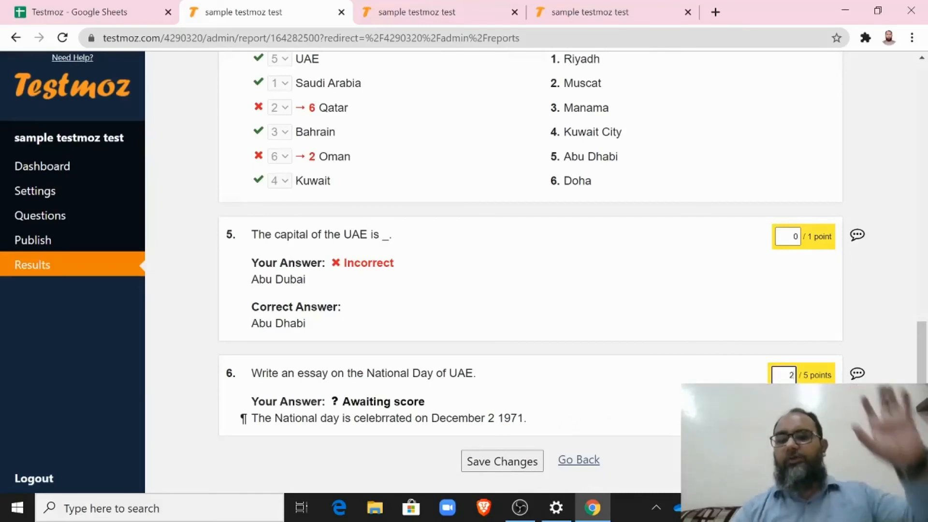
pyautogui.write('2')
pyautogui.scroll(4, 382, 353)
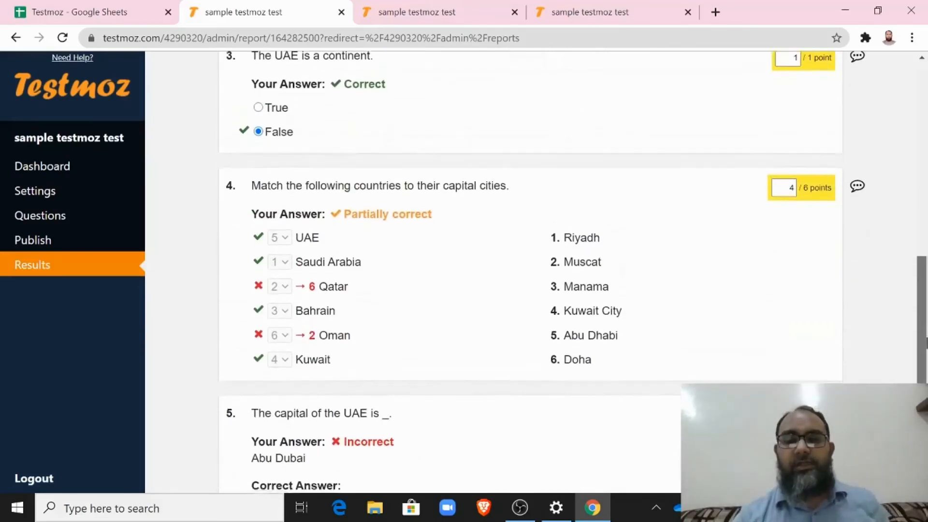
pyautogui.scroll(-3, 382, 352)
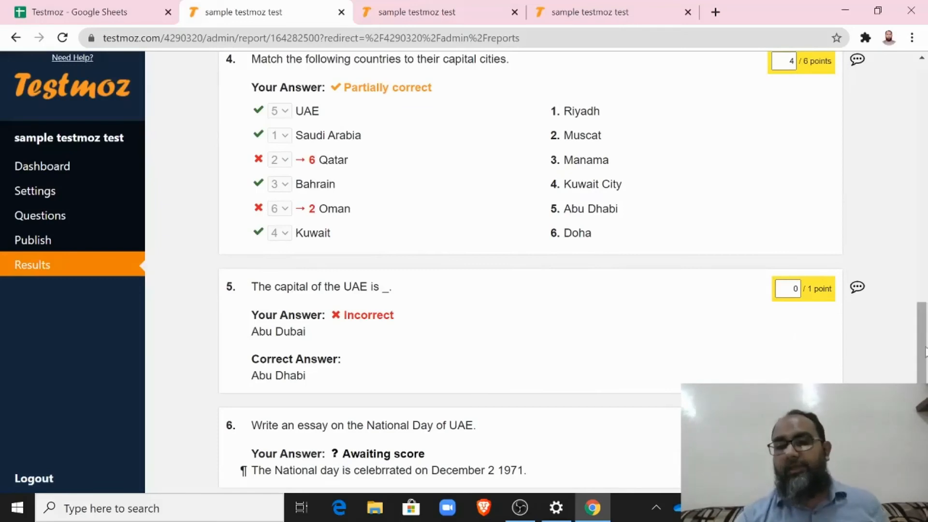
pyautogui.scroll(-2, 923, 350)
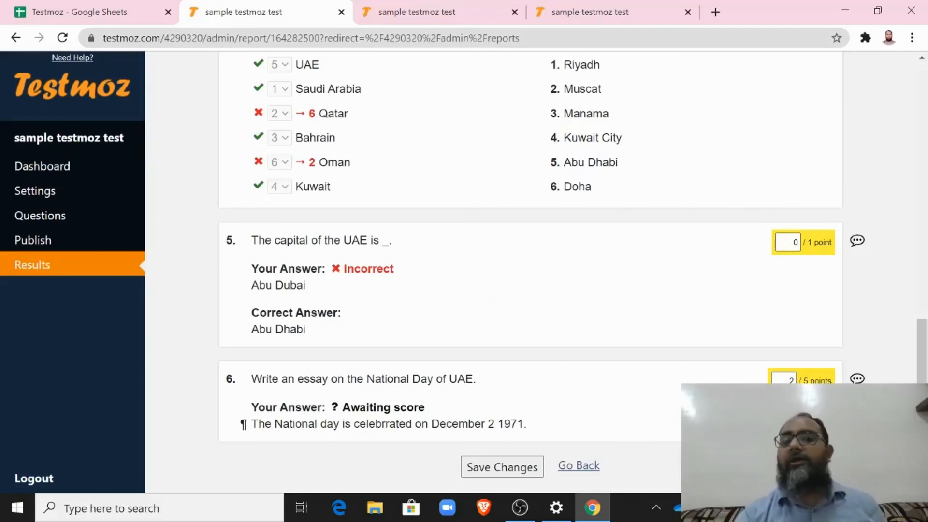
# Step: Award question 5 one point and save the updated scores
pyautogui.click(787, 241)
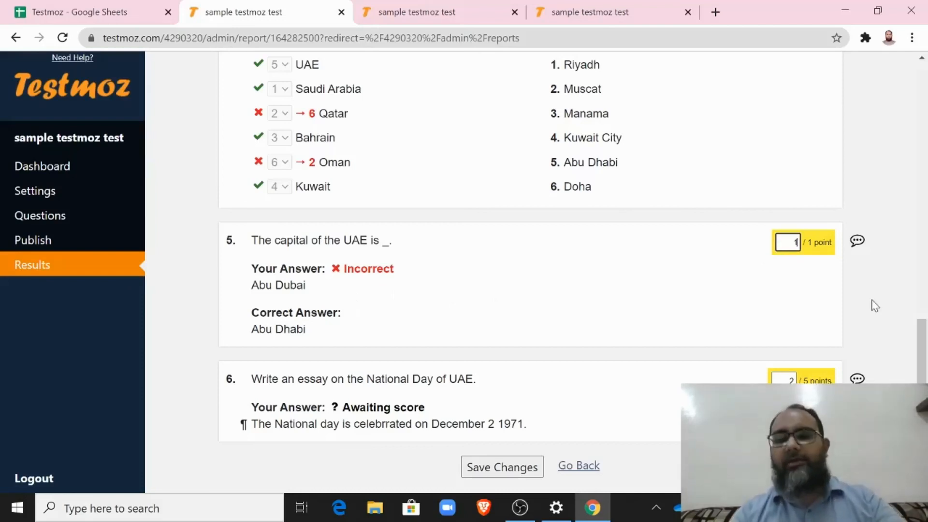
pyautogui.moveTo(923, 352)
pyautogui.mouseDown()
pyautogui.moveTo(923, 99)
pyautogui.moveTo(922, 354)
pyautogui.mouseUp()
pyautogui.click(493, 467)
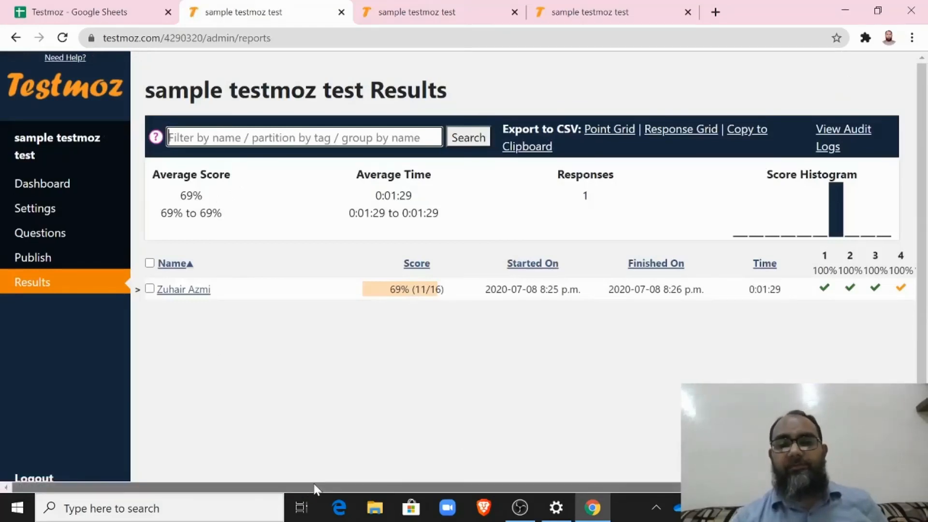
# Step: Review the graded 69% (11/16) response and its question columns, briefly revisiting the student tab
pyautogui.moveTo(314, 486); pyautogui.dragTo(495, 485)
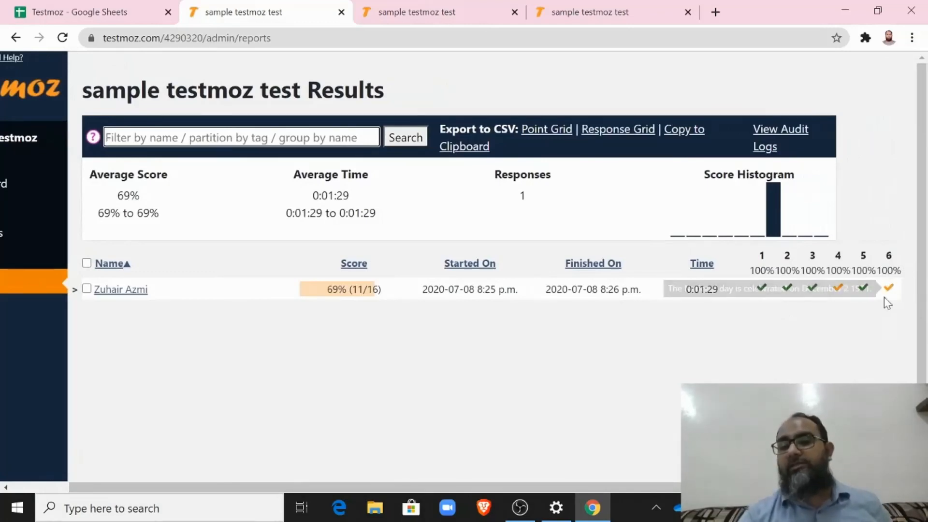
pyautogui.moveTo(863, 289)
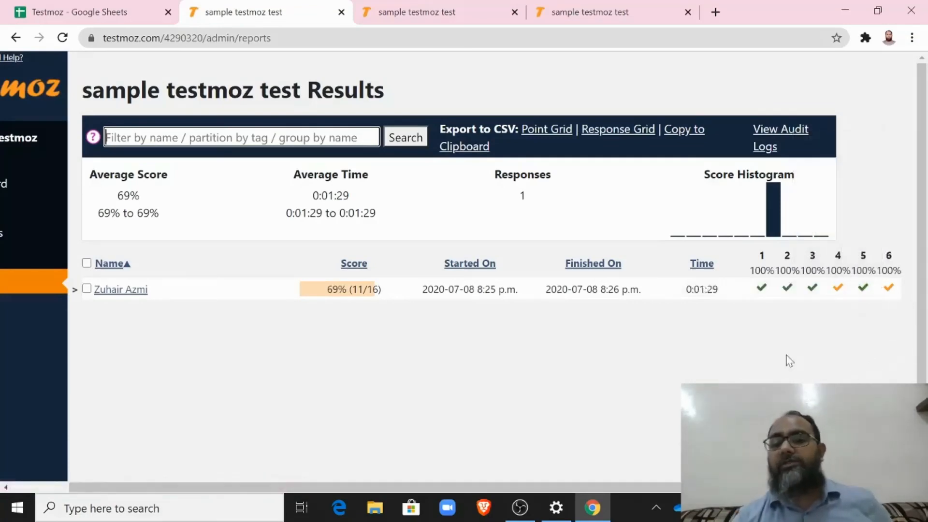
pyautogui.moveTo(644, 483); pyautogui.dragTo(573, 488)
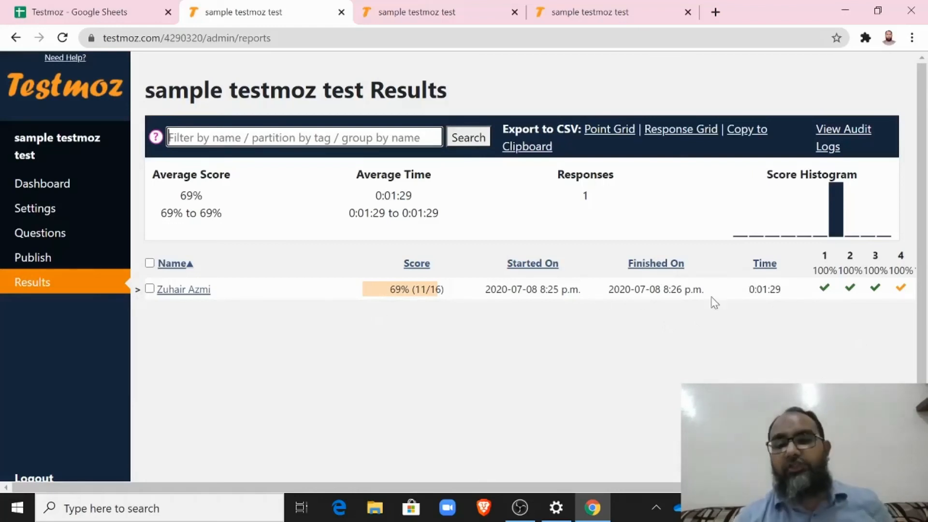
pyautogui.click(828, 316)
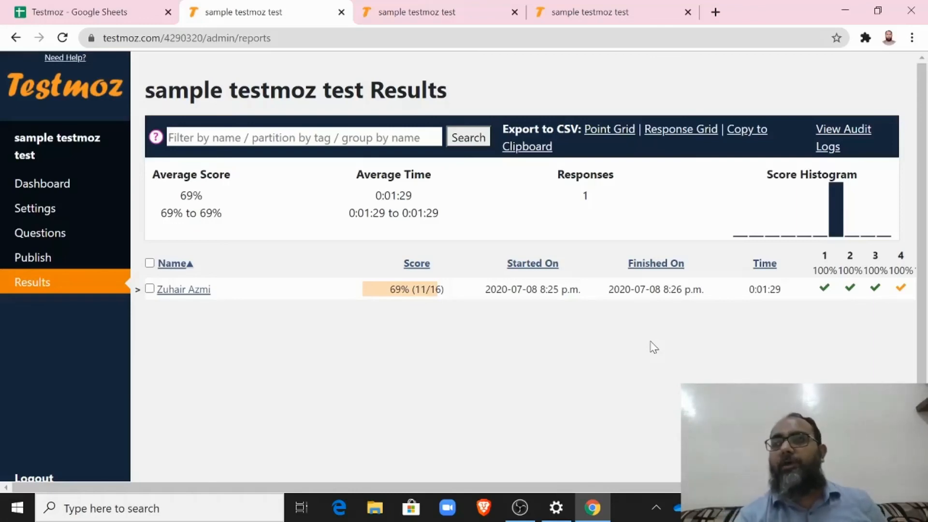
pyautogui.click(418, 12)
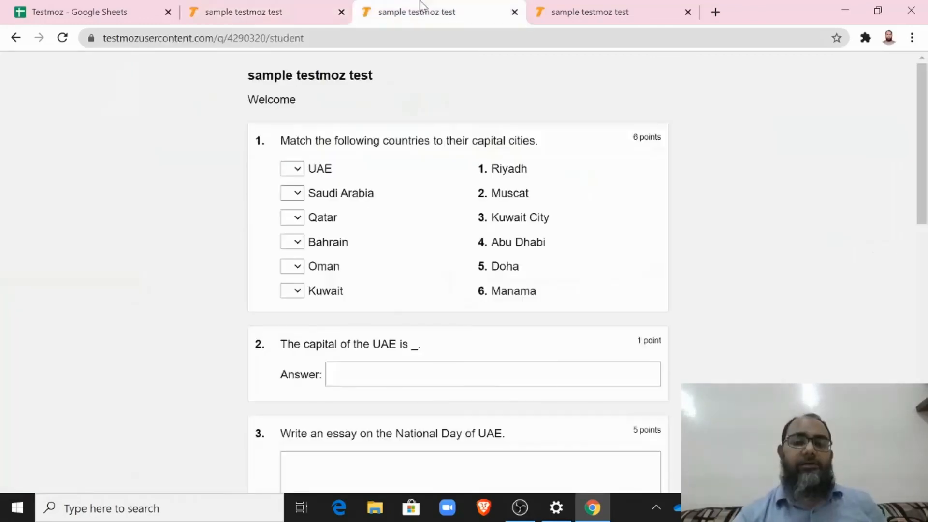
pyautogui.click(266, 11)
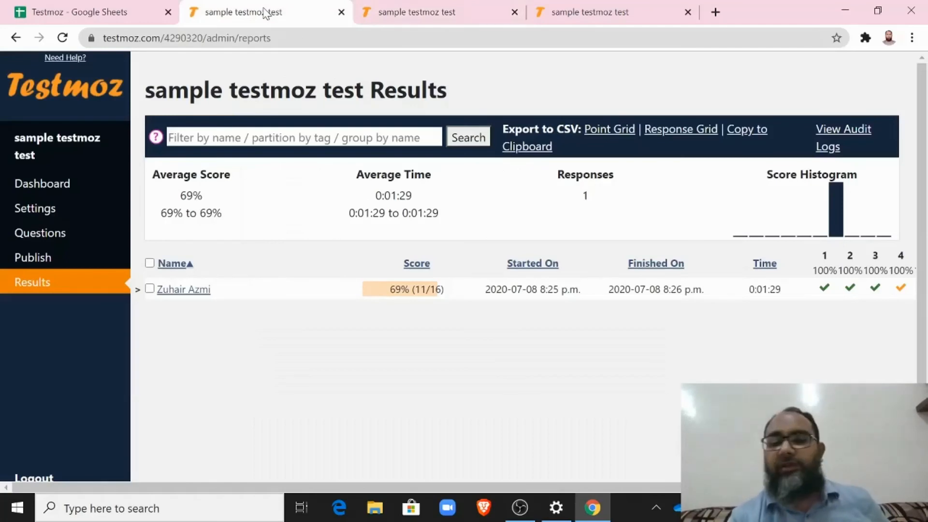